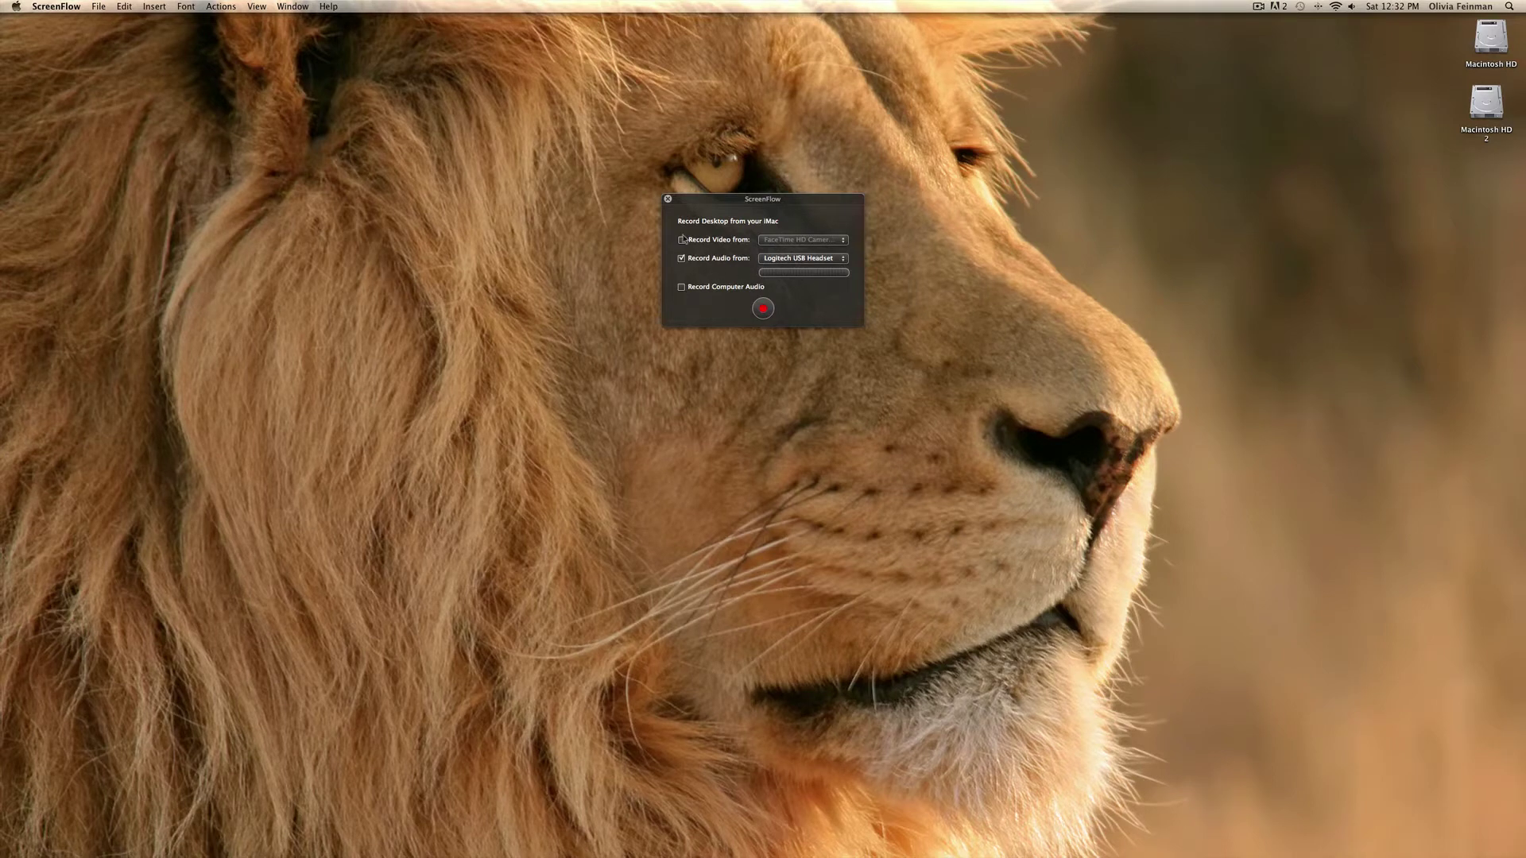
Close the ScreenFlow recording panel so only the lion wallpaper desktop remains.
{"action": "left_click", "coordinate": [668, 200]}
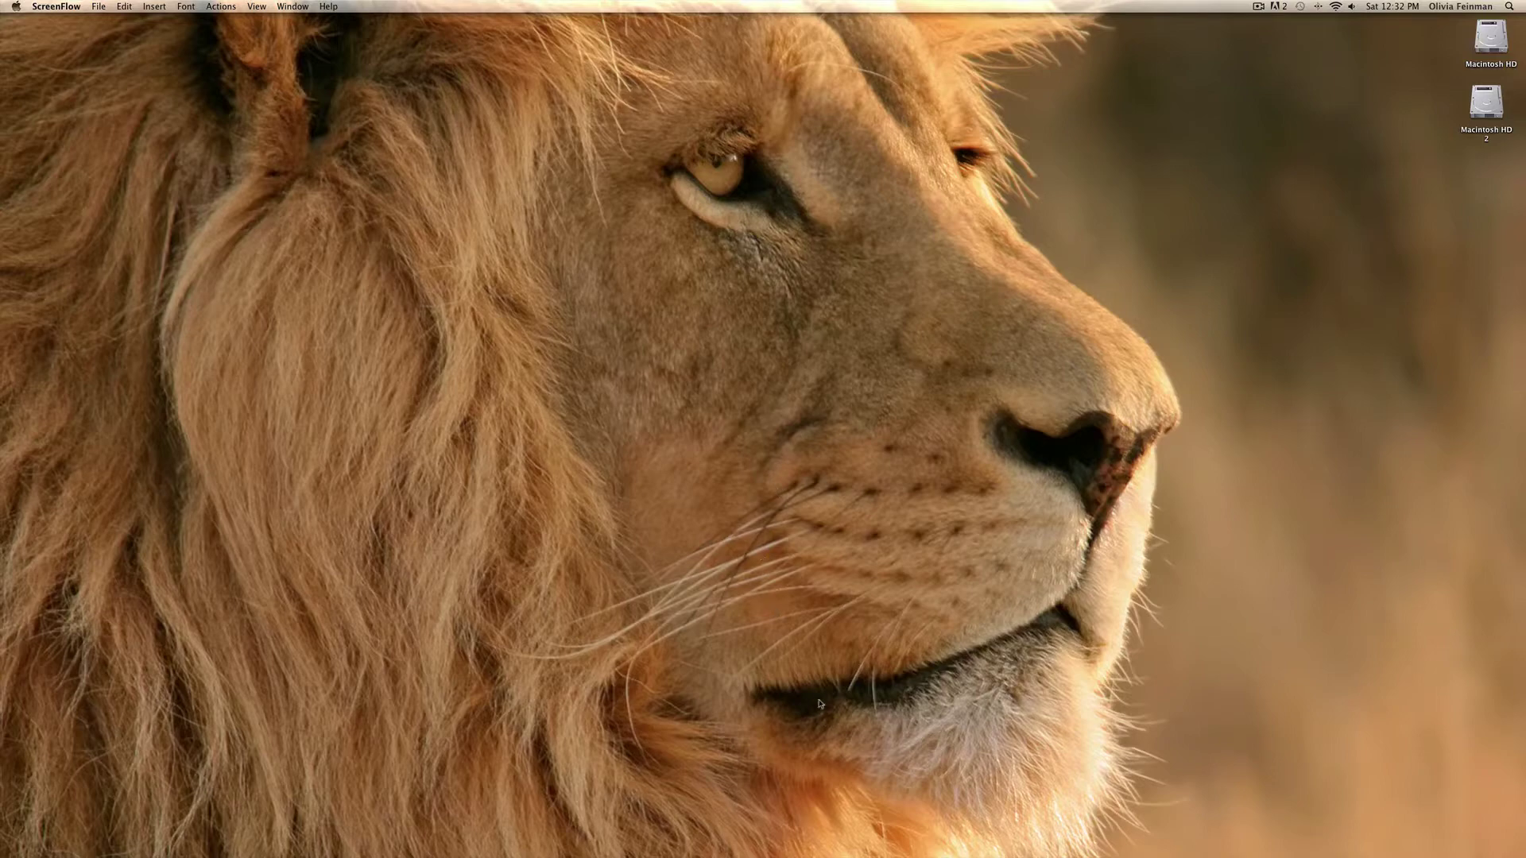
Launch System Preferences from the Dock and go to the Desktop & Screen Saver pane.
{"action": "mouse_move", "coordinate": [862, 828]}
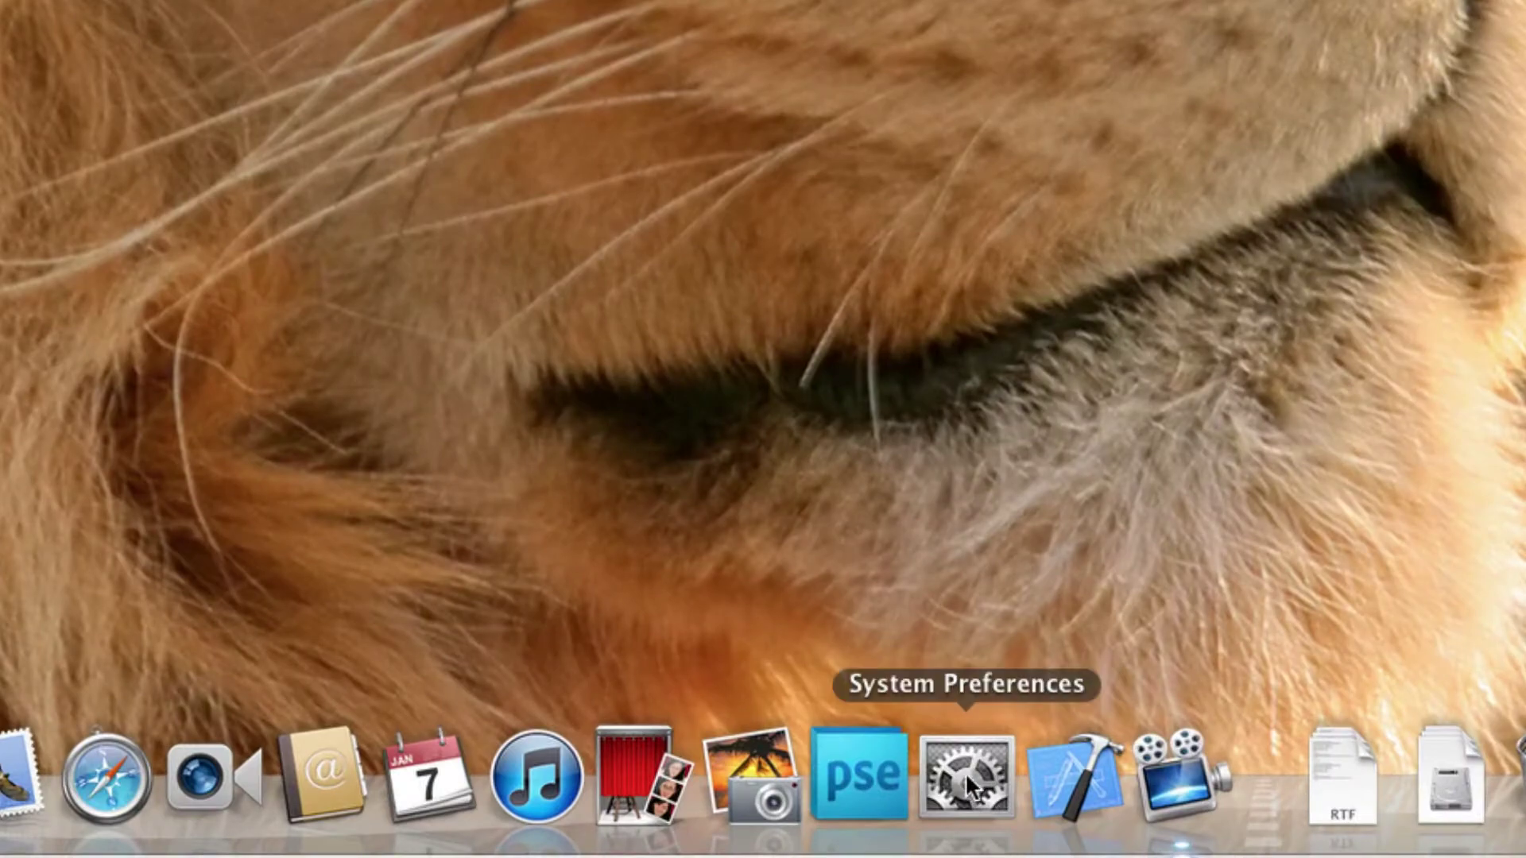
{"action": "left_click", "coordinate": [964, 779]}
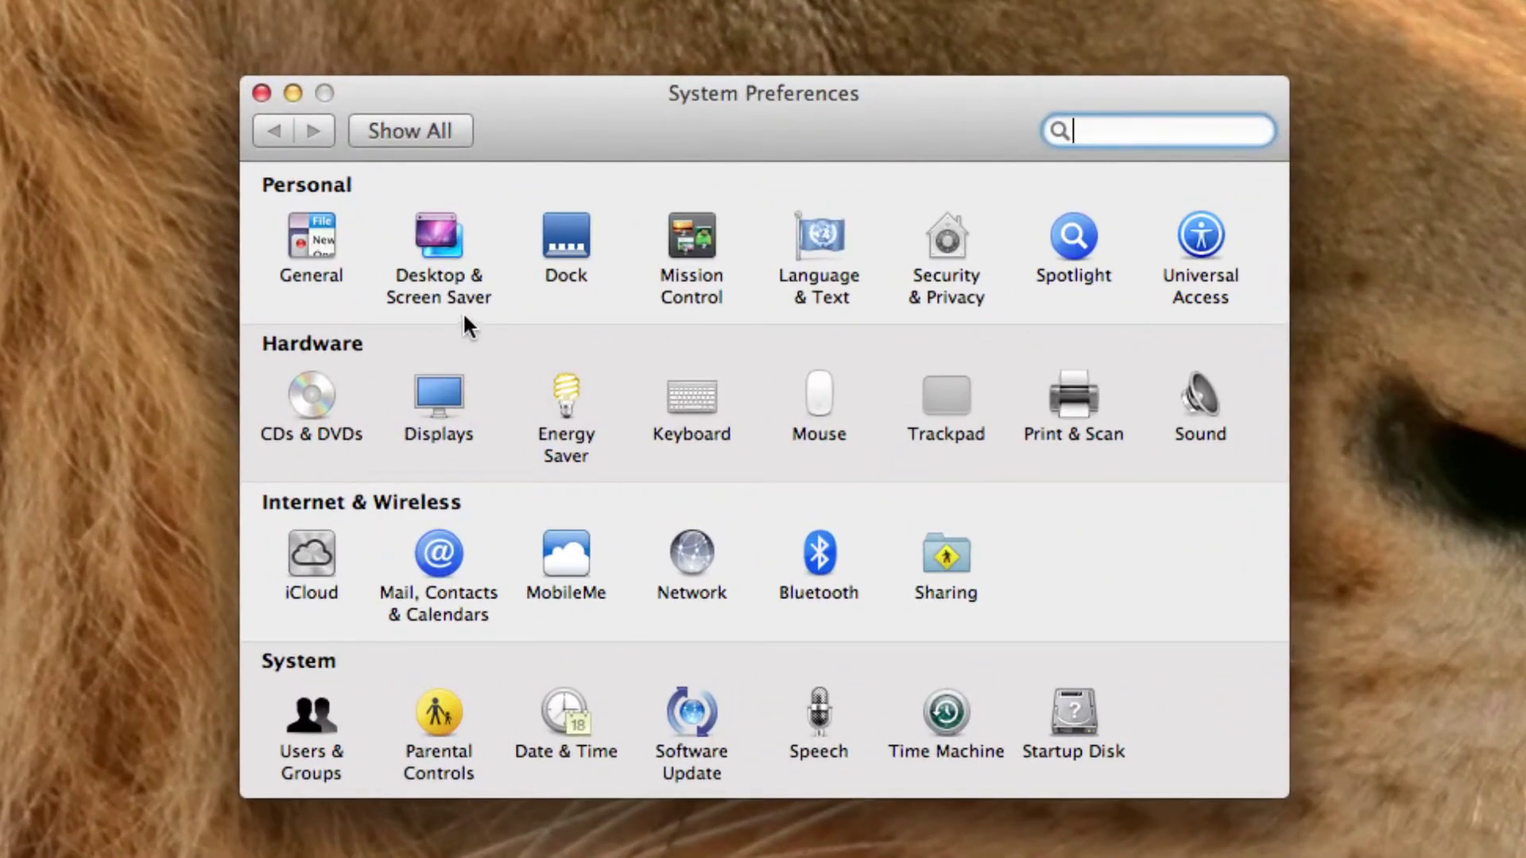
{"action": "left_click", "coordinate": [432, 241]}
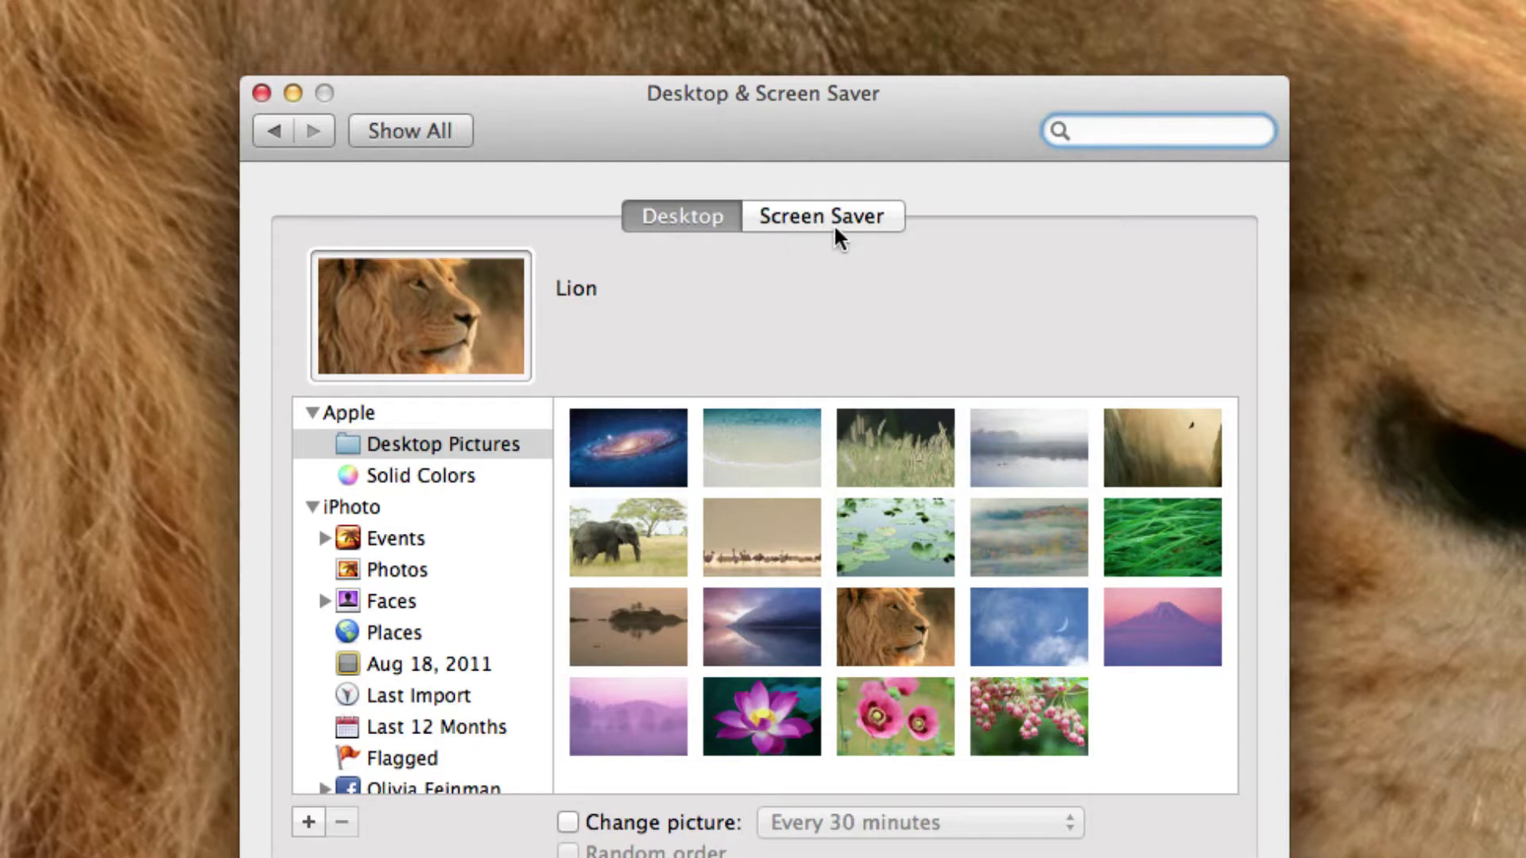
On the Screen Saver tab, preview Arabesque and Computer Name, then test Arabesque full screen.
{"action": "left_click", "coordinate": [832, 217]}
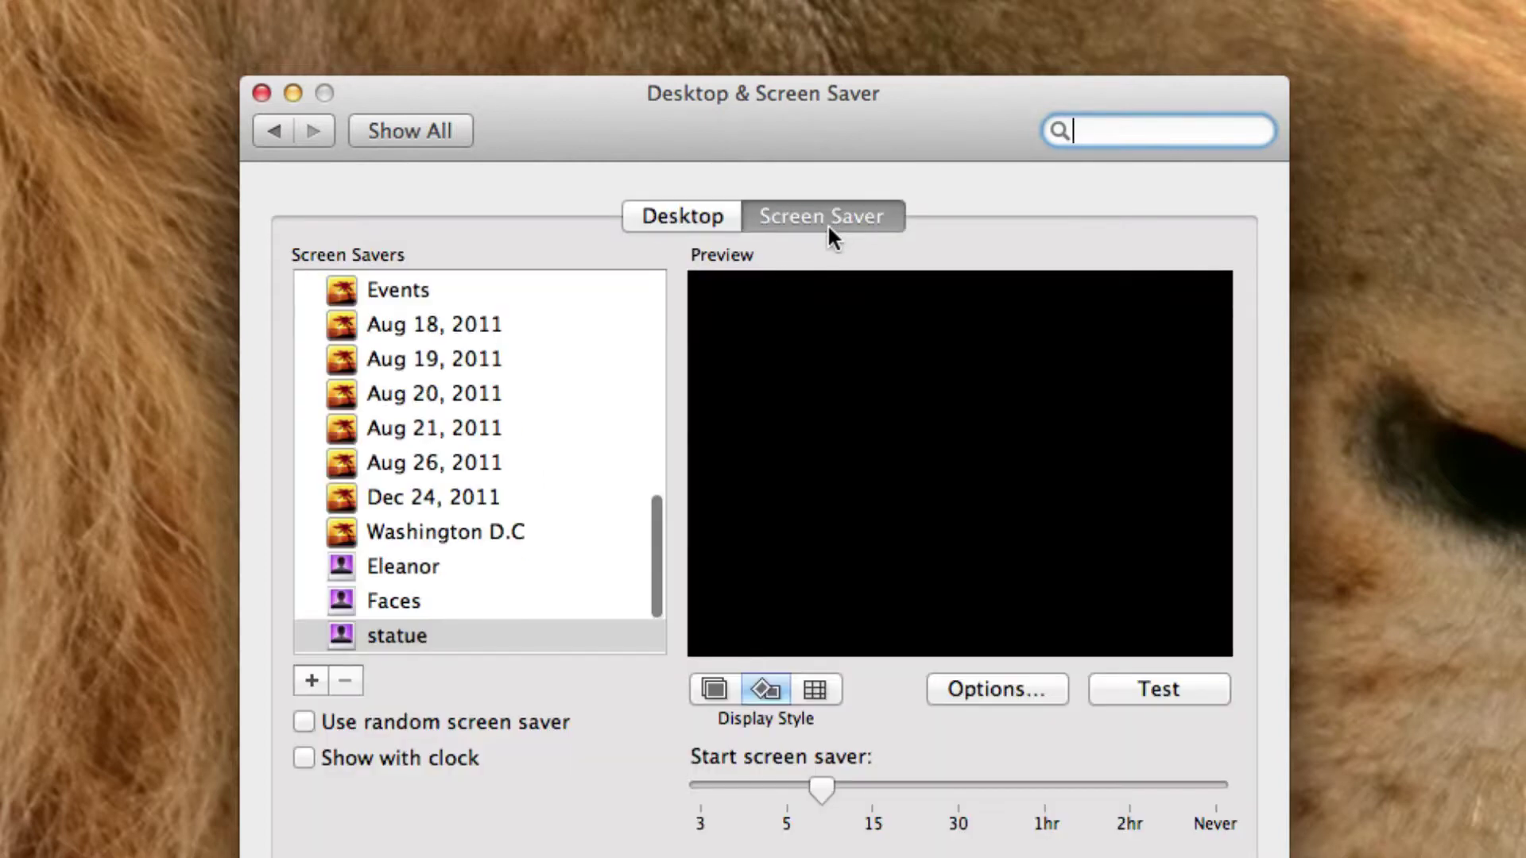
{"action": "scroll", "coordinate": [525, 557], "scroll_direction": "up", "scroll_amount": 5}
{"action": "scroll", "coordinate": [501, 477], "scroll_direction": "up", "scroll_amount": 5}
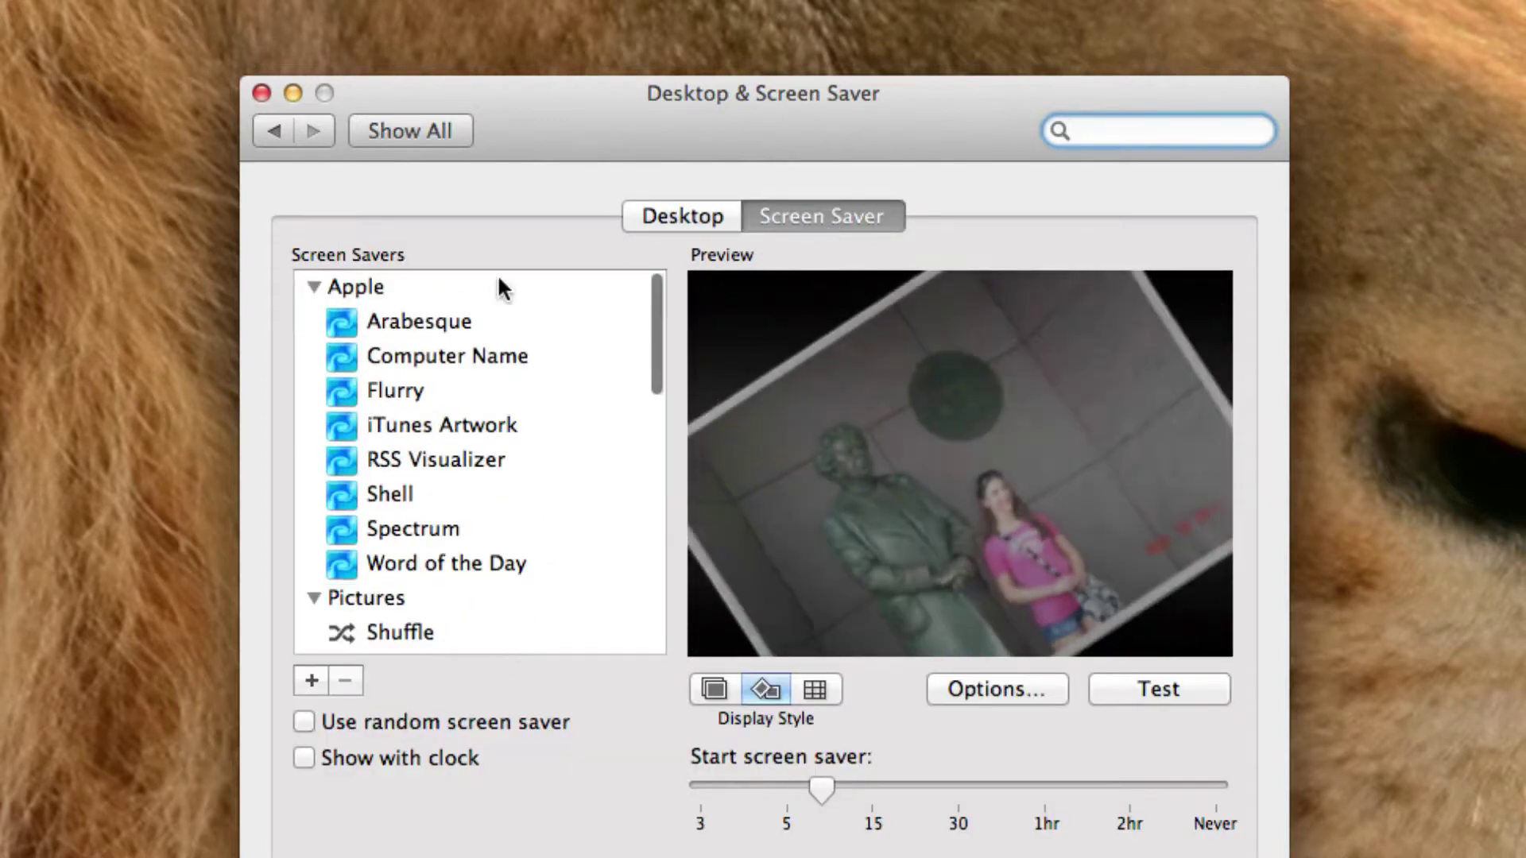
{"action": "left_click", "coordinate": [513, 320]}
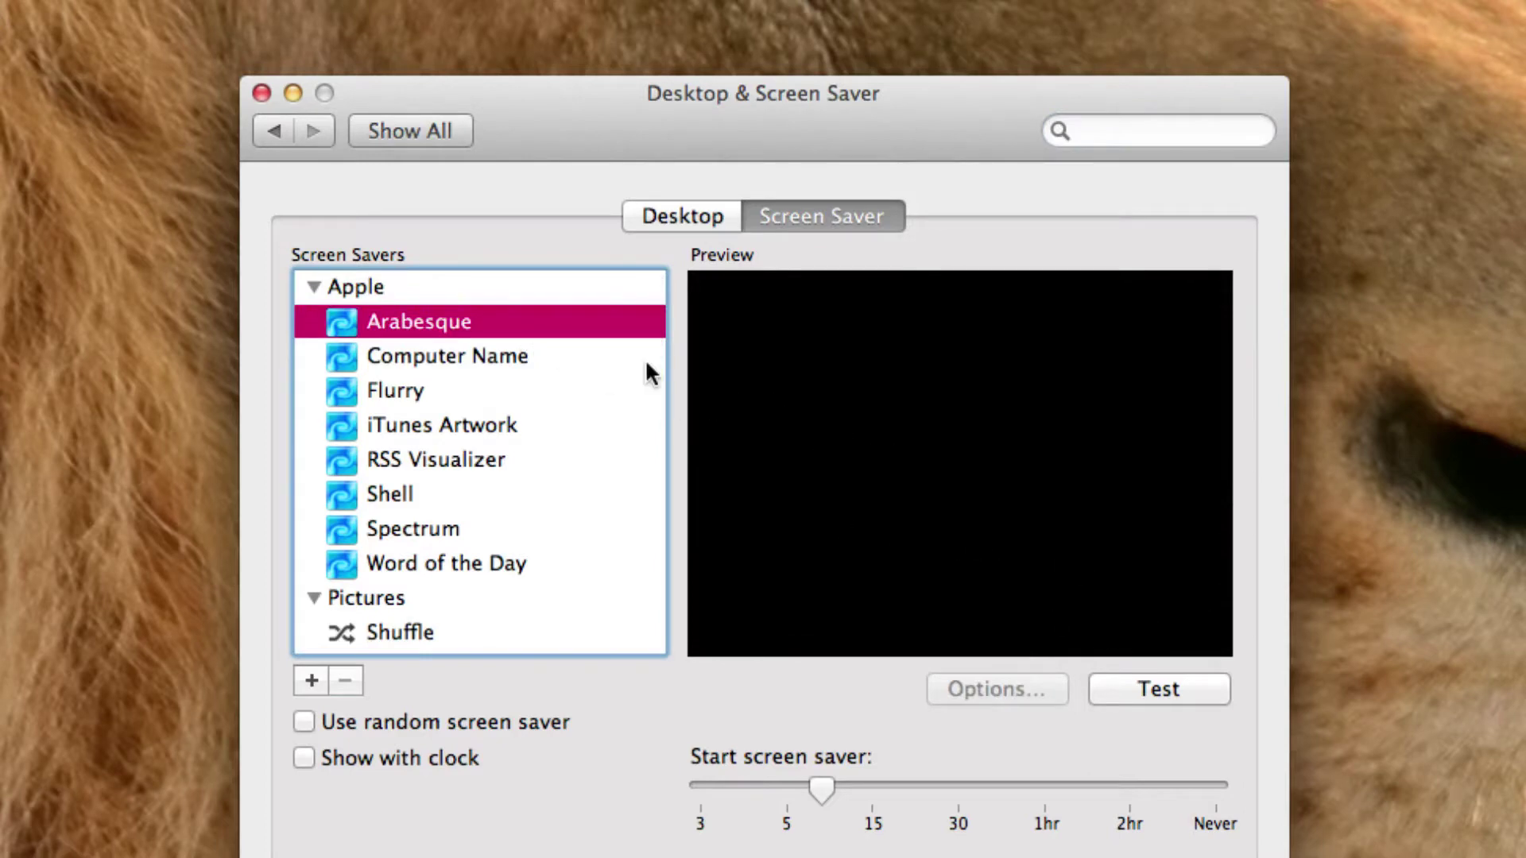
{"action": "left_click", "coordinate": [518, 349]}
{"action": "left_click", "coordinate": [515, 320]}
{"action": "left_click", "coordinate": [1171, 696]}
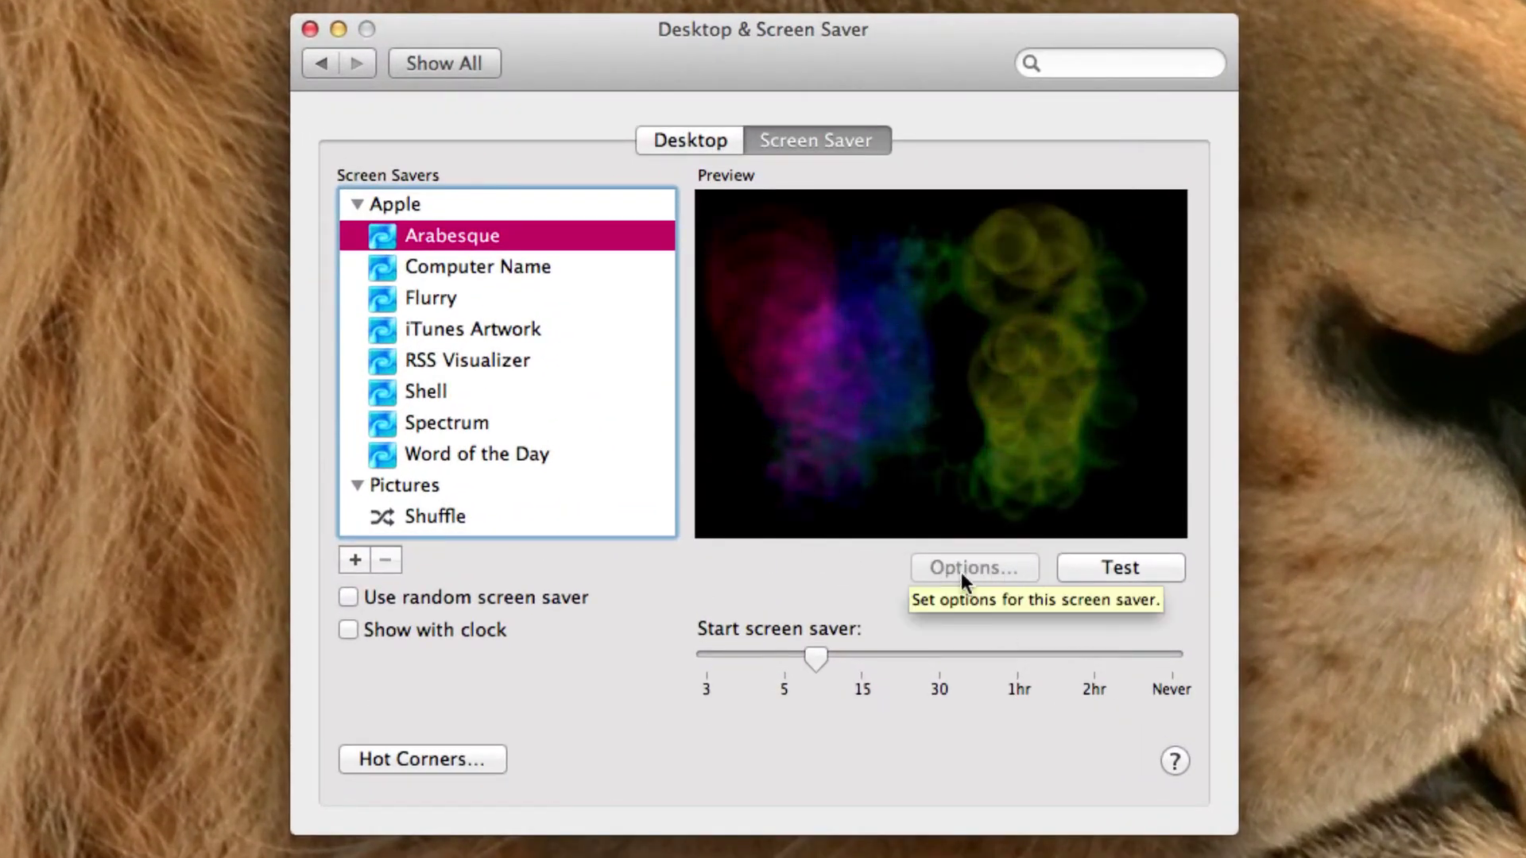
Select Computer Name, keep its message 'Do not touch this screen!!!!!', then choose Flurry.
{"action": "left_click", "coordinate": [514, 271]}
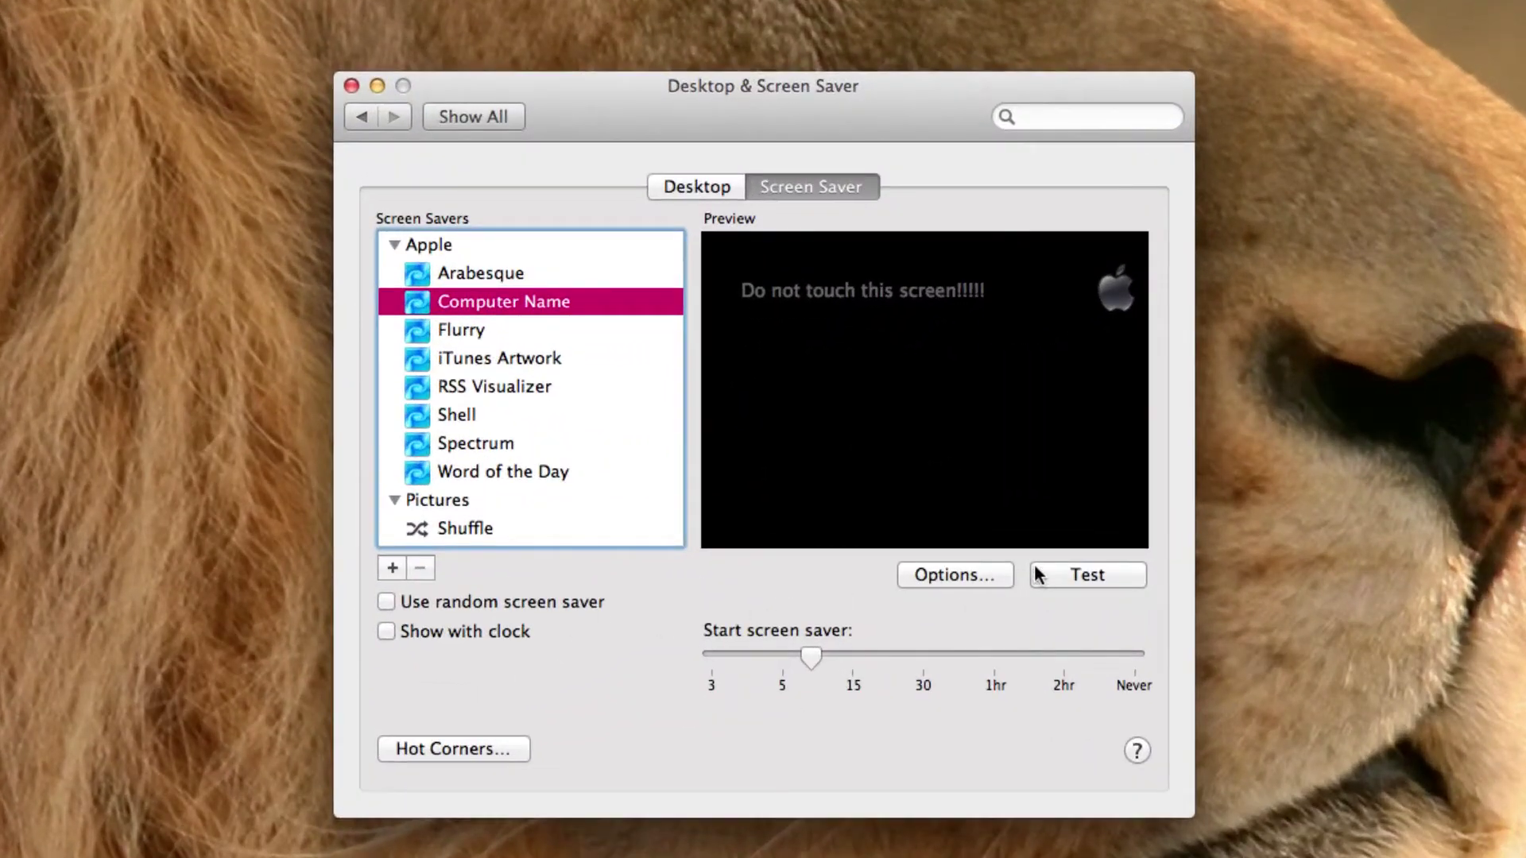
{"action": "left_click", "coordinate": [946, 576]}
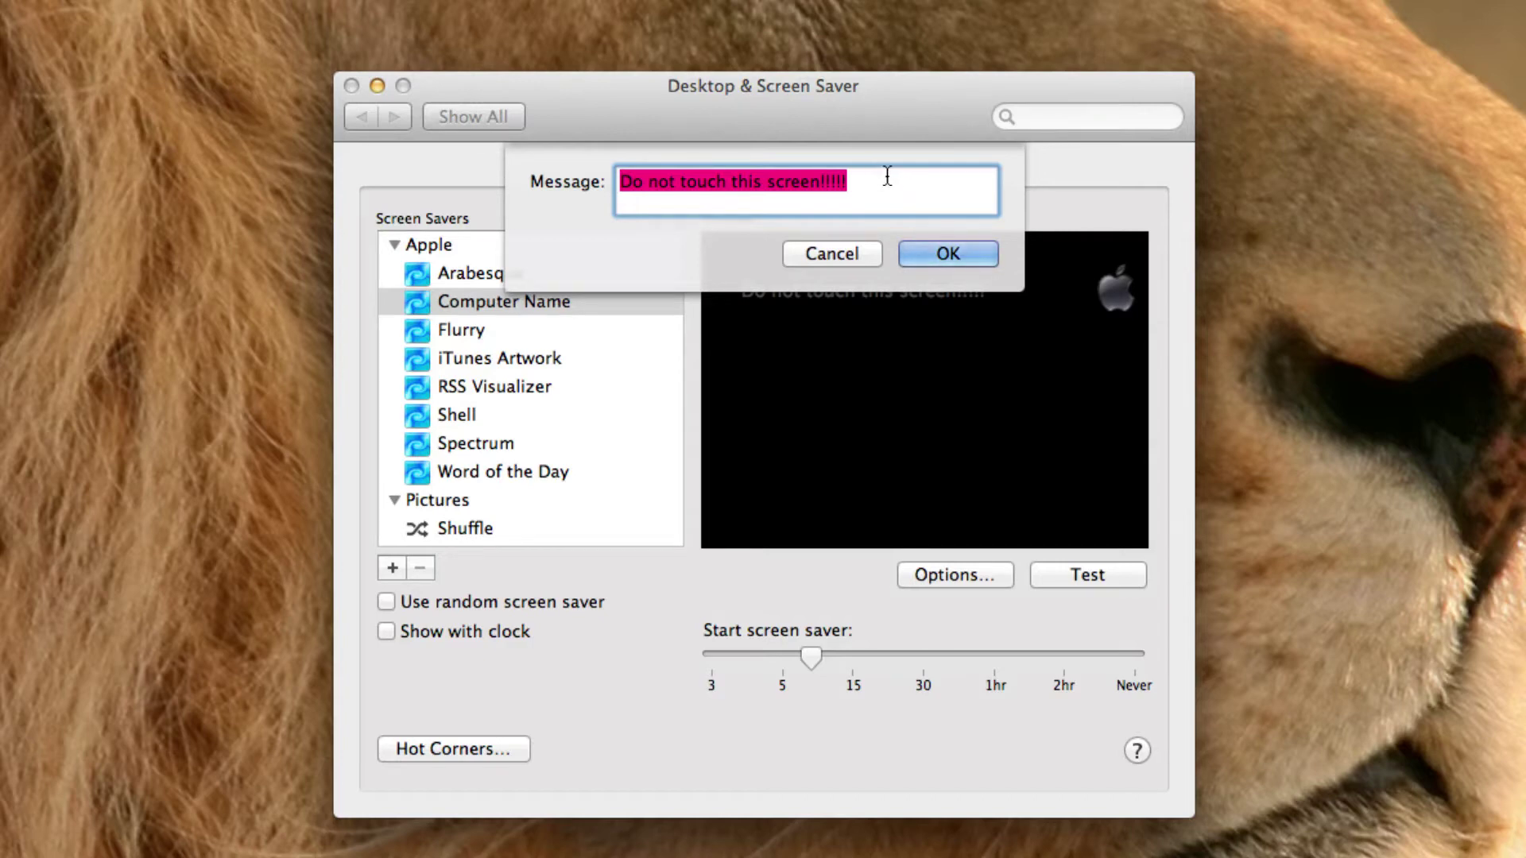
{"action": "left_click", "coordinate": [880, 188]}
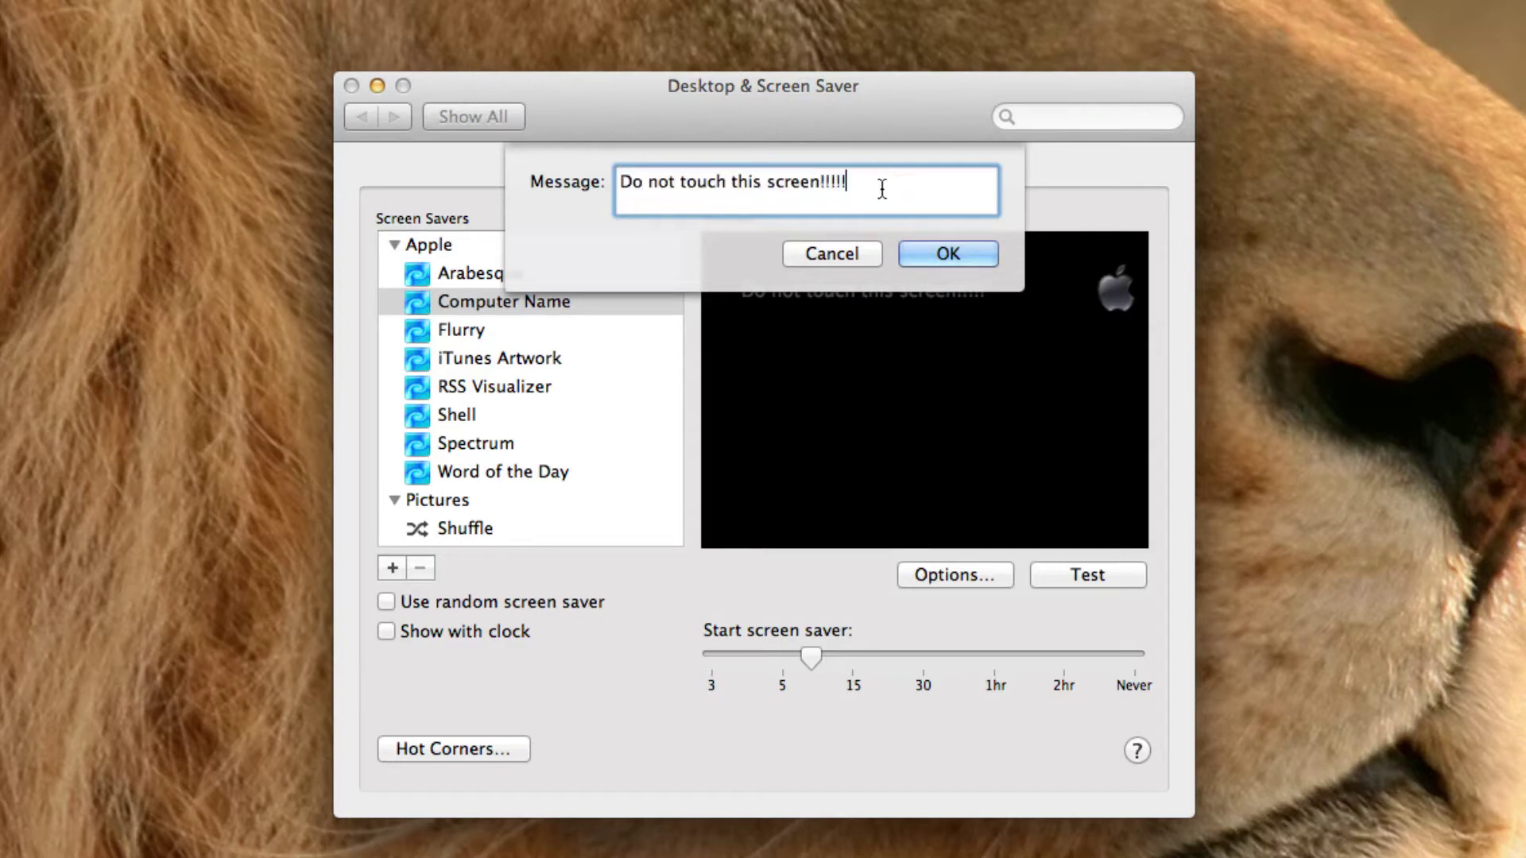
{"action": "left_click", "coordinate": [965, 252]}
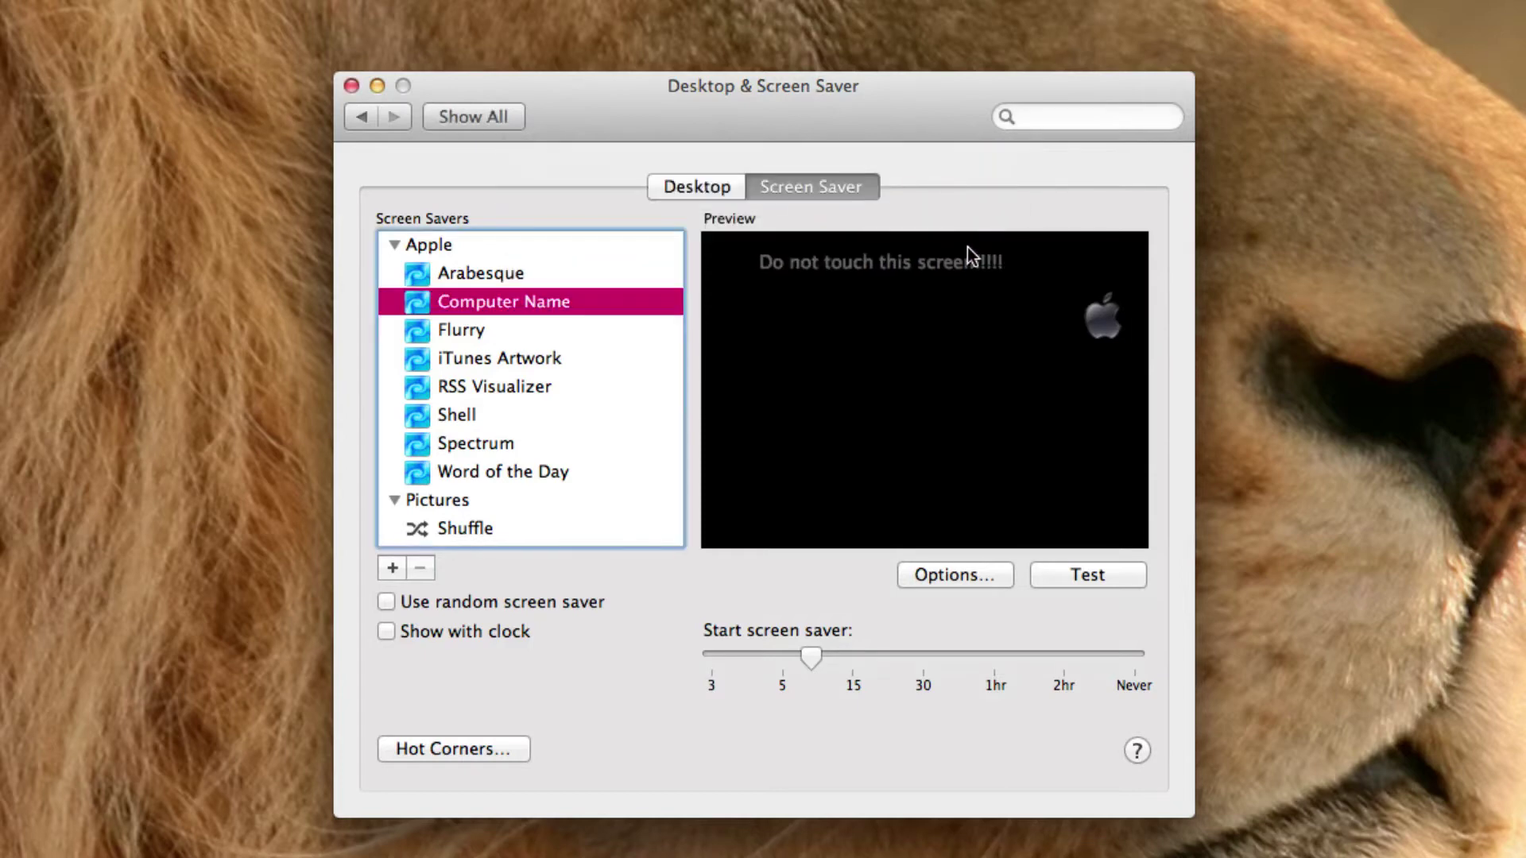
{"action": "left_click", "coordinate": [517, 328]}
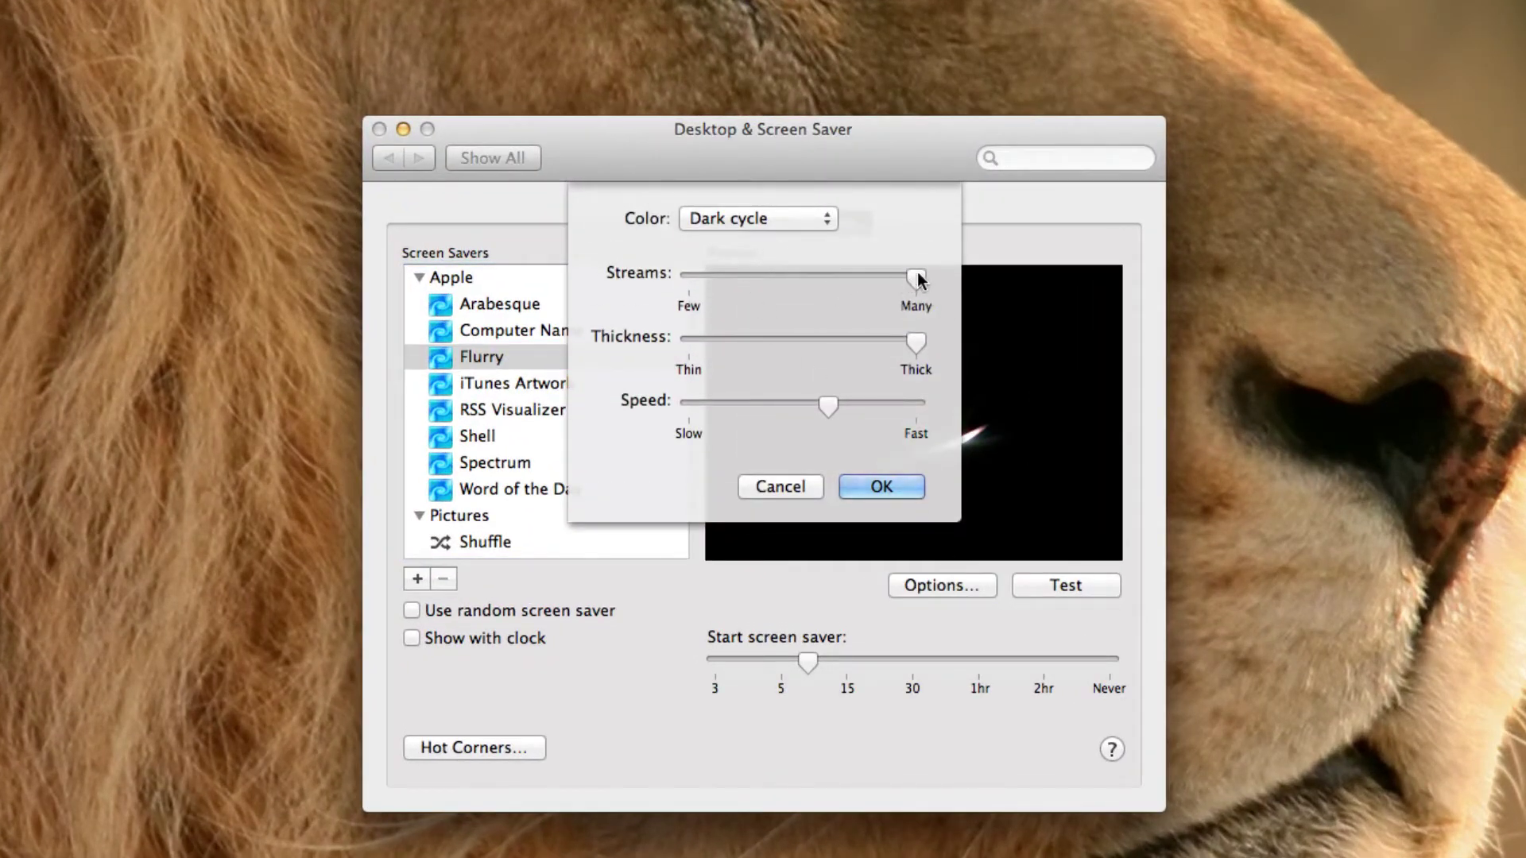
Set Flurry to few streams, thin thickness and fast speed, then test it full screen.
{"action": "left_click_drag", "start_coordinate": [918, 274], "coordinate": [690, 275]}
{"action": "left_click_drag", "start_coordinate": [930, 348], "coordinate": [638, 342]}
{"action": "left_click_drag", "start_coordinate": [826, 406], "coordinate": [914, 404]}
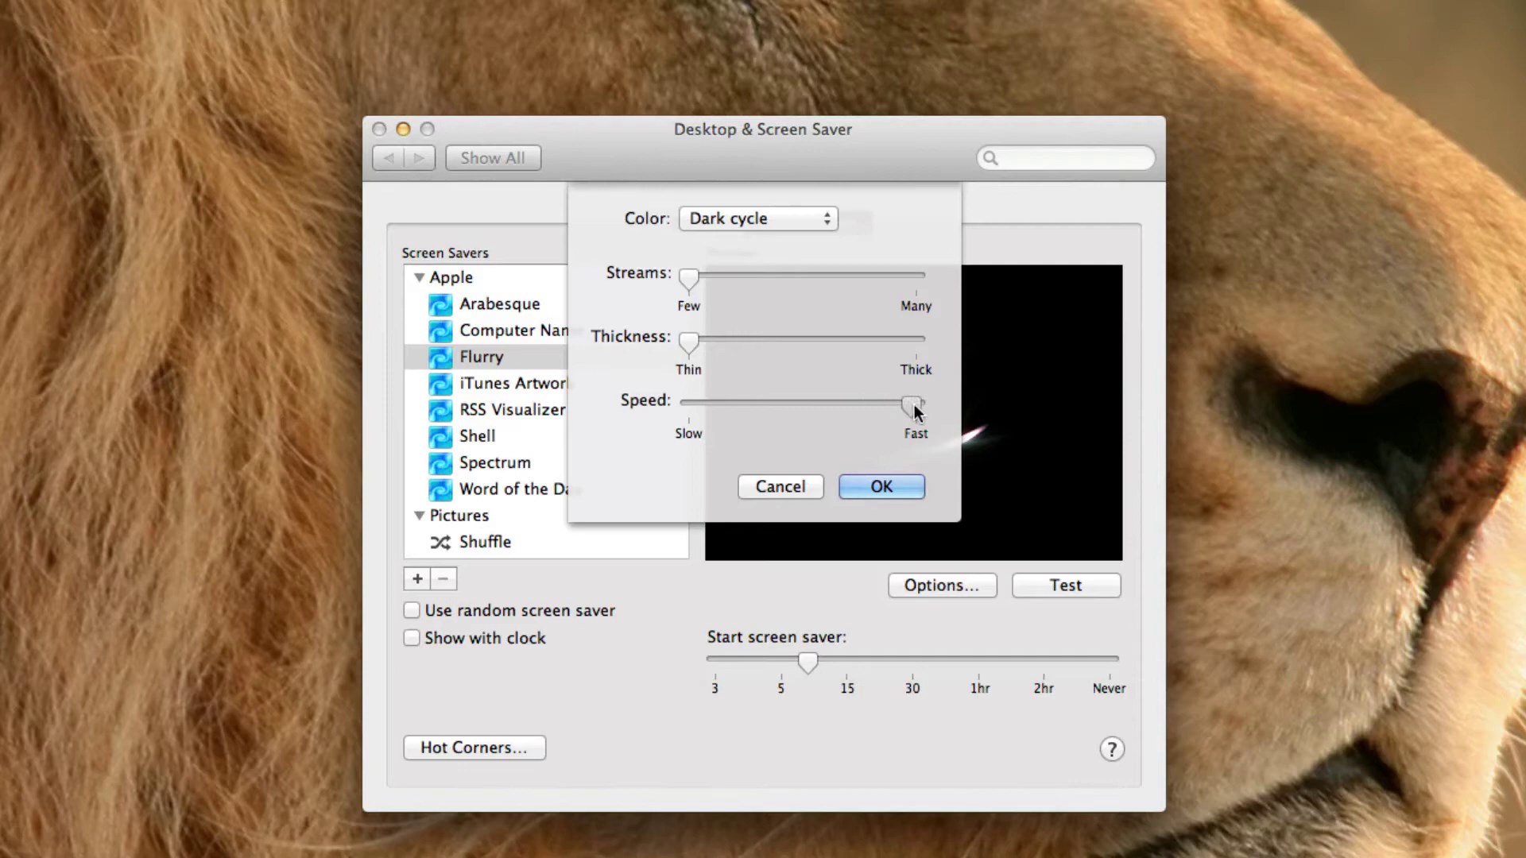
{"action": "left_click", "coordinate": [911, 489]}
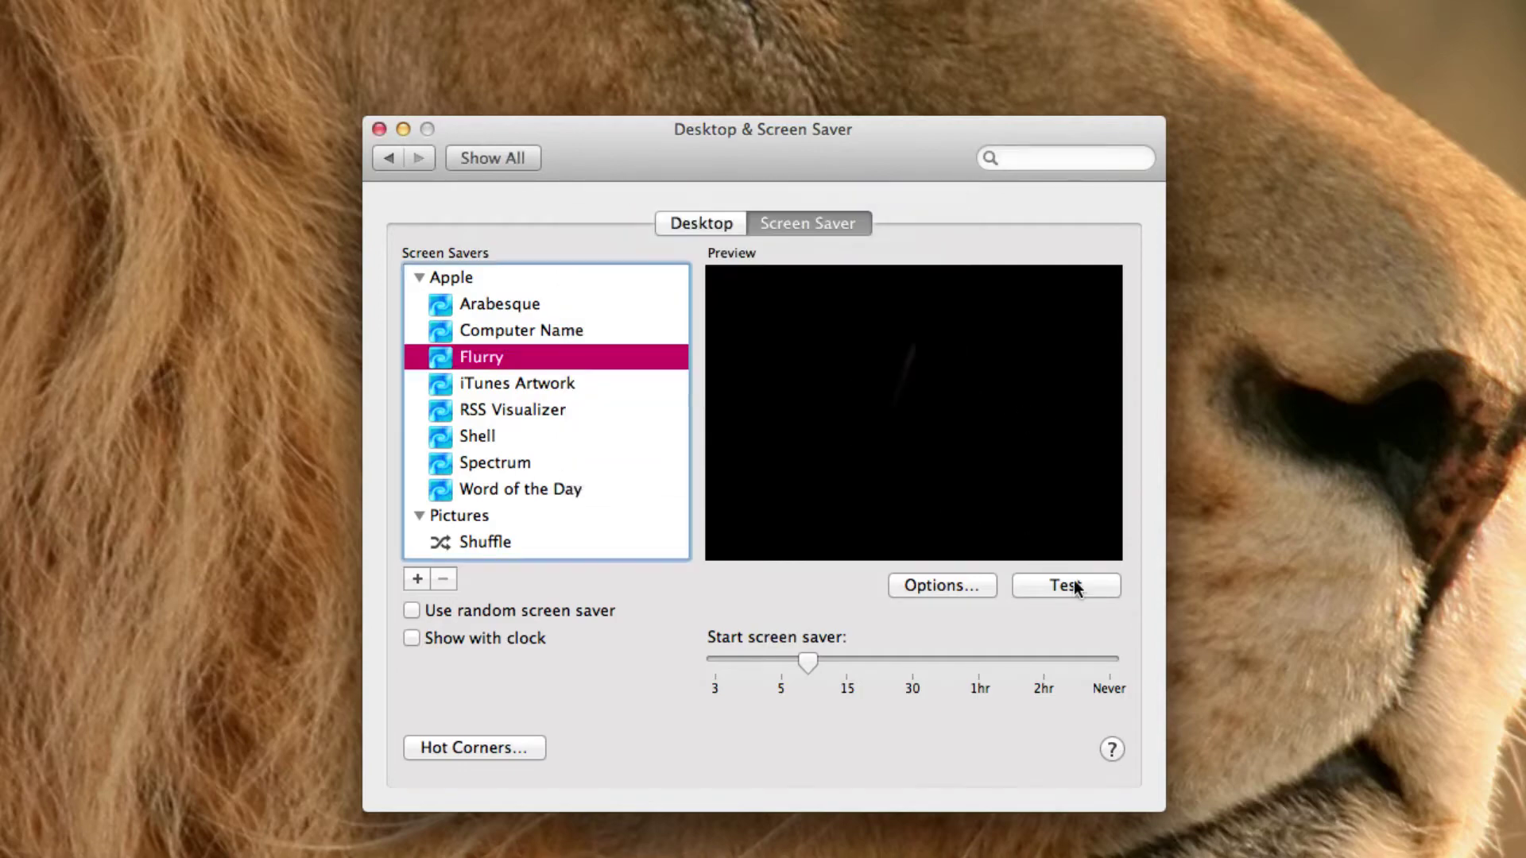
{"action": "left_click", "coordinate": [1070, 586]}
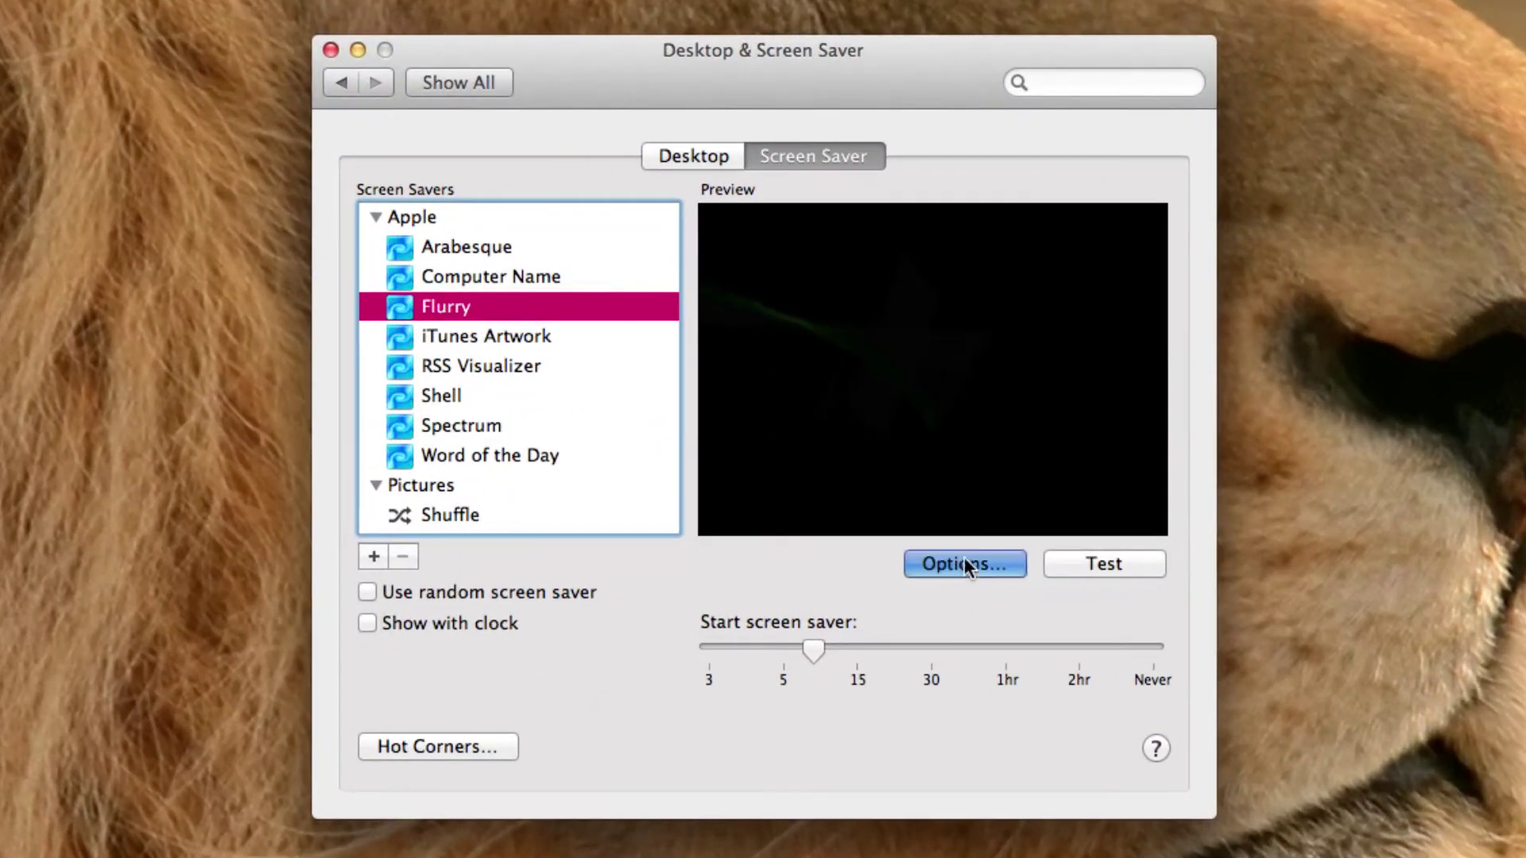
Raise Flurry's streams to the maximum number and maximum thickness.
{"action": "left_click", "coordinate": [965, 562]}
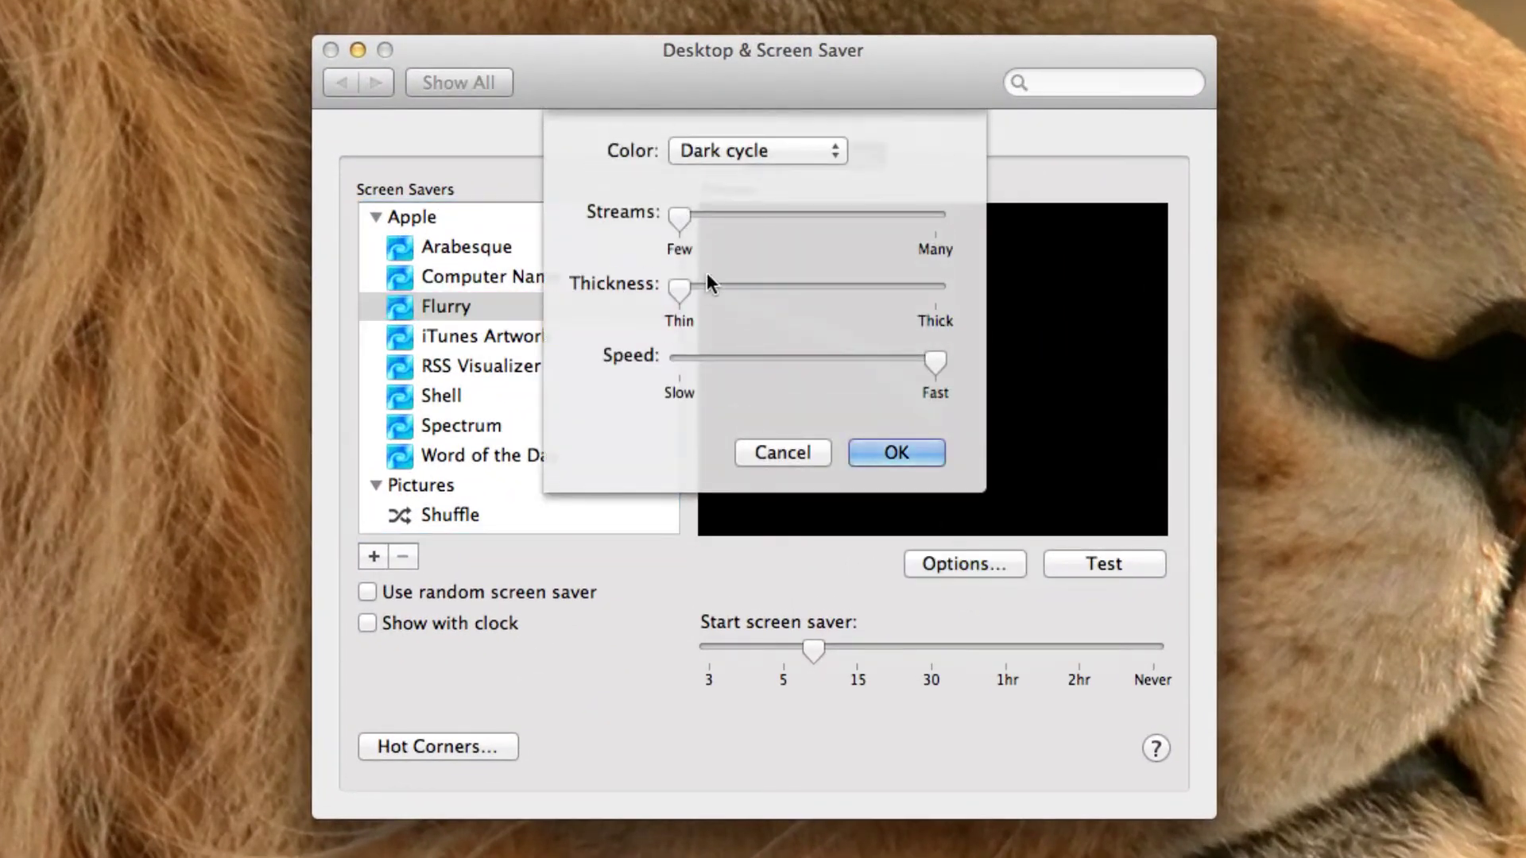
{"action": "left_click_drag", "start_coordinate": [678, 215], "coordinate": [1155, 229]}
{"action": "left_click_drag", "start_coordinate": [694, 284], "coordinate": [935, 288]}
Confirm the many thick streams, then try Flurry's Red and Magenta colours.
{"action": "left_click", "coordinate": [896, 453]}
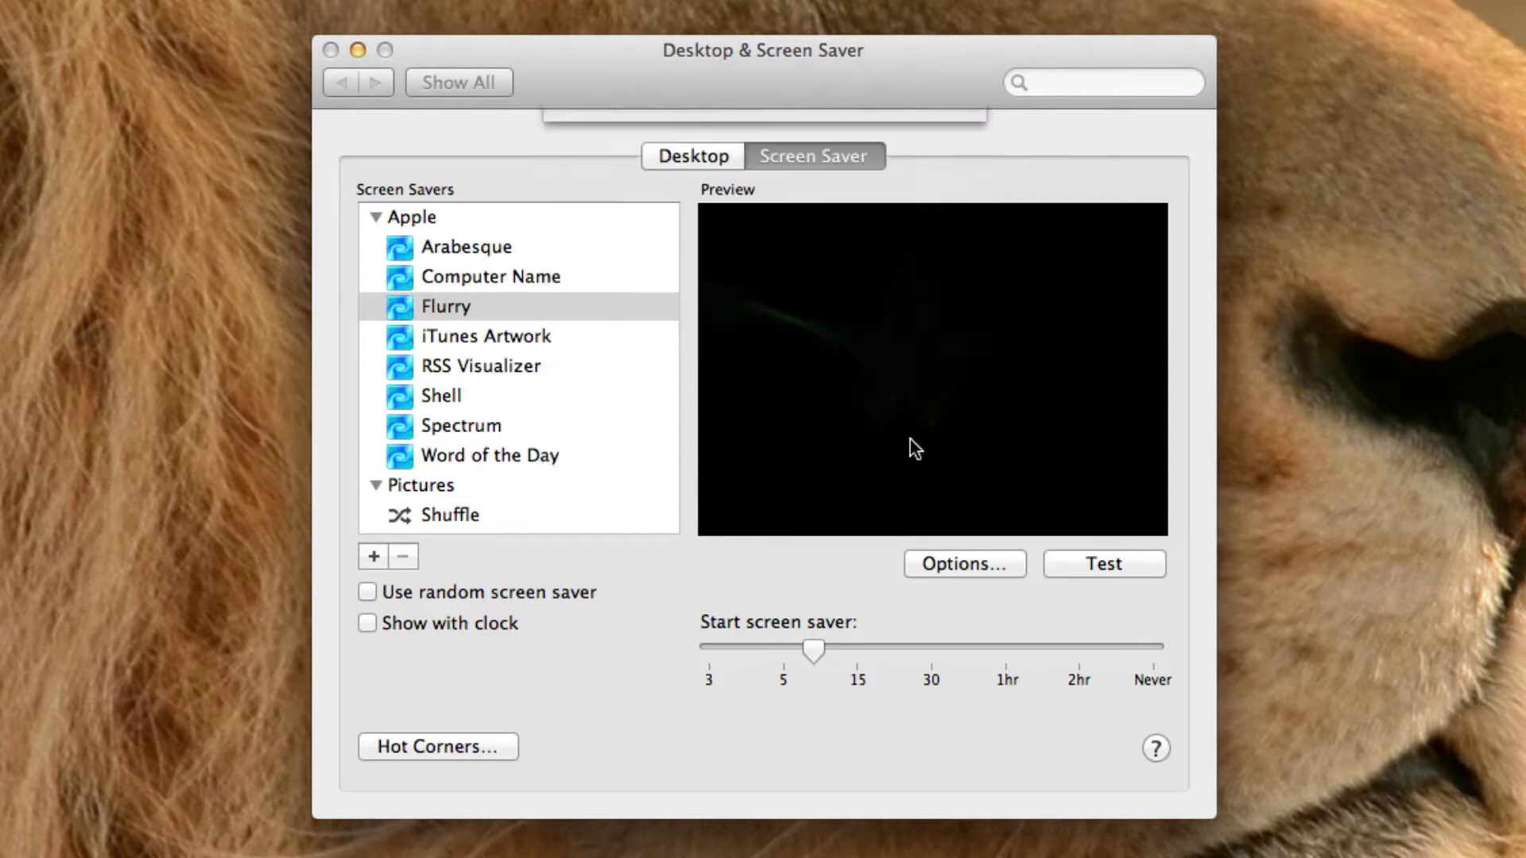
{"action": "left_click", "coordinate": [980, 560]}
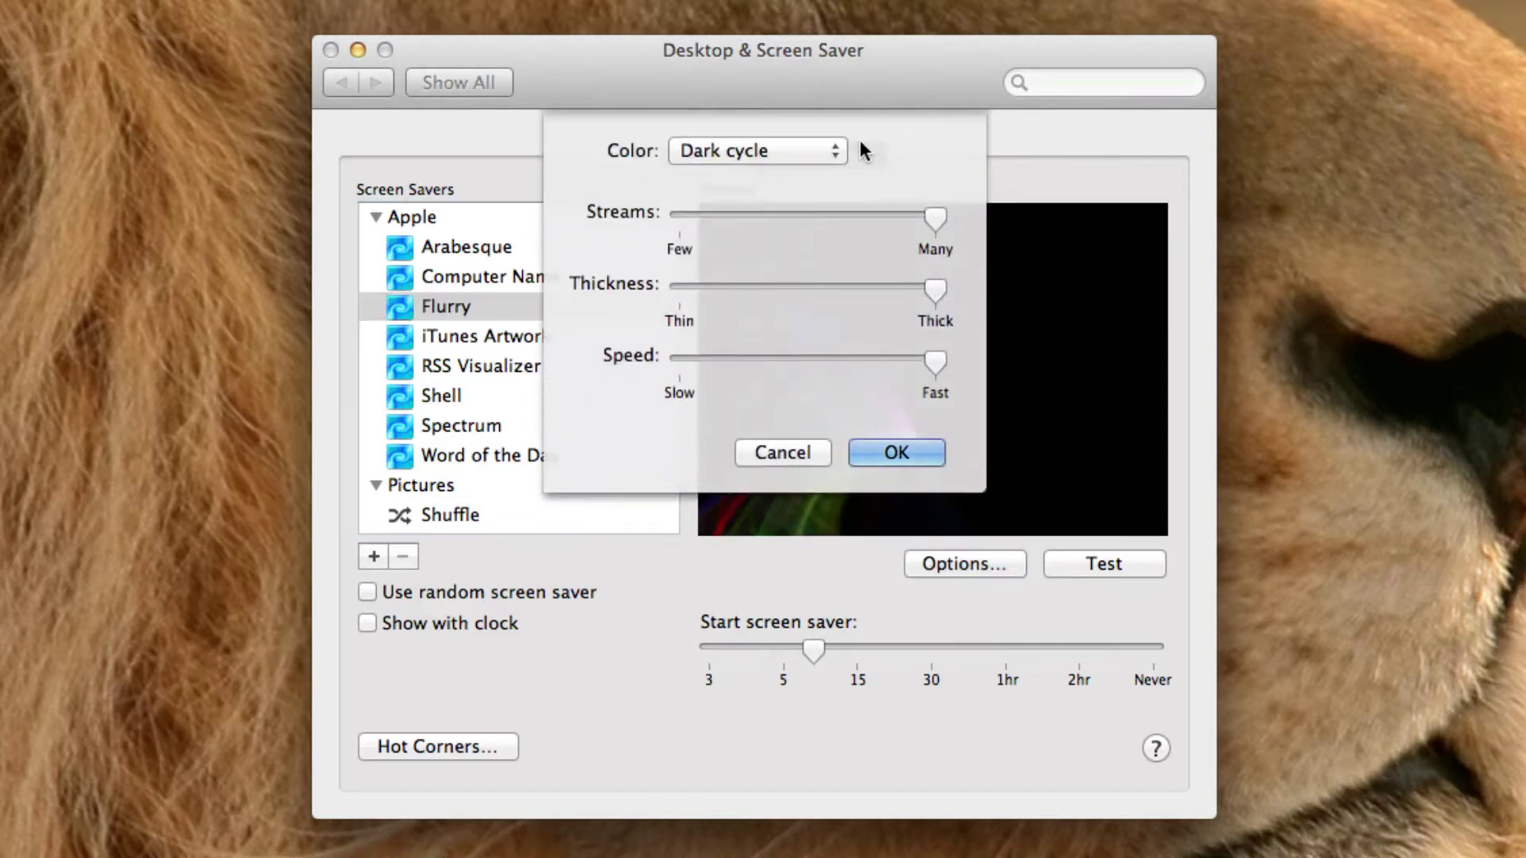
{"action": "left_click", "coordinate": [856, 145]}
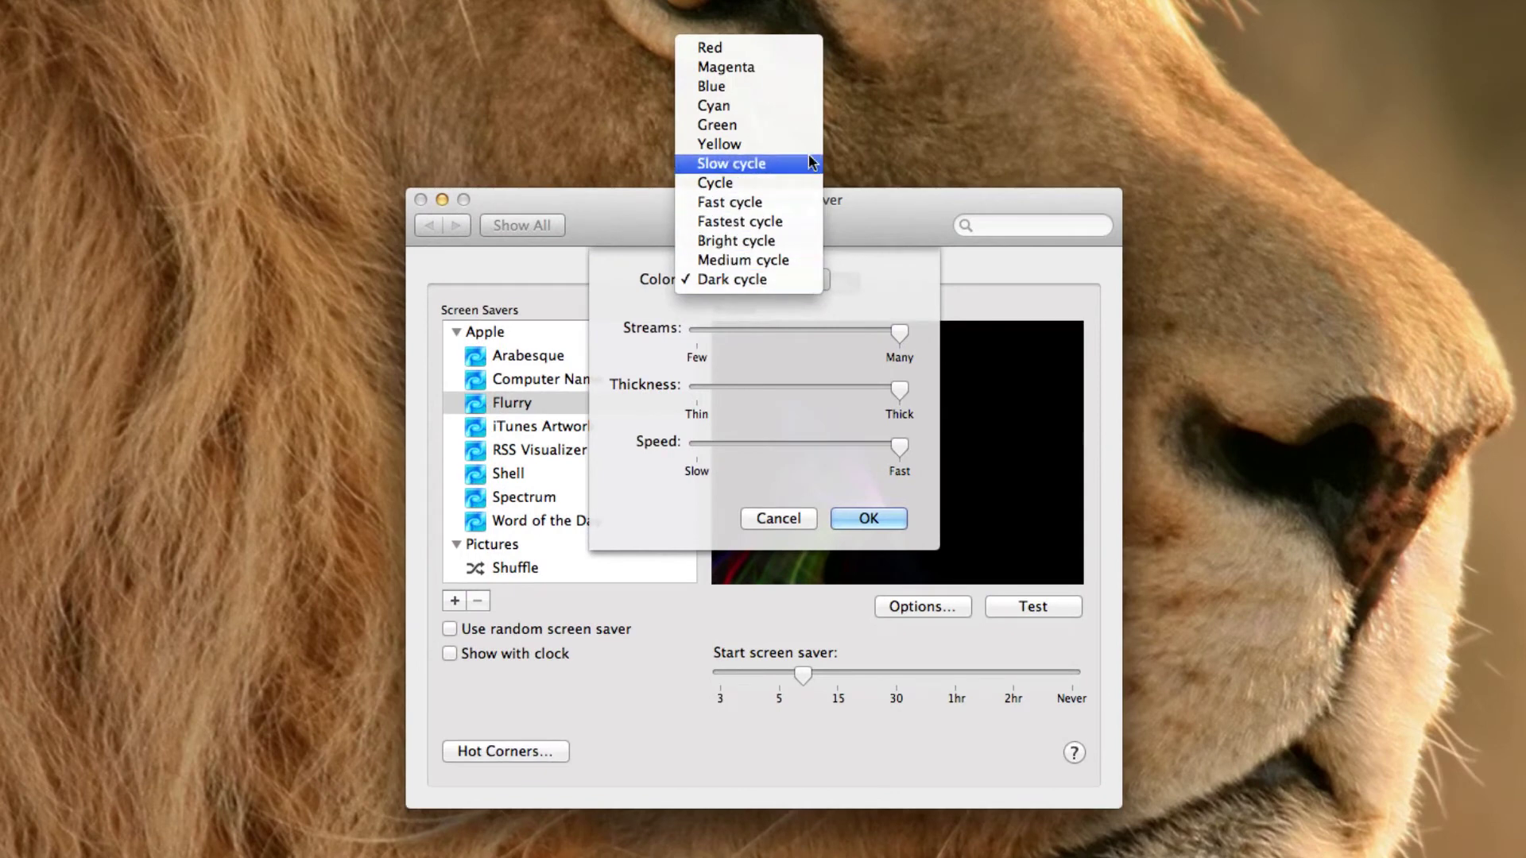
{"action": "left_click", "coordinate": [802, 54]}
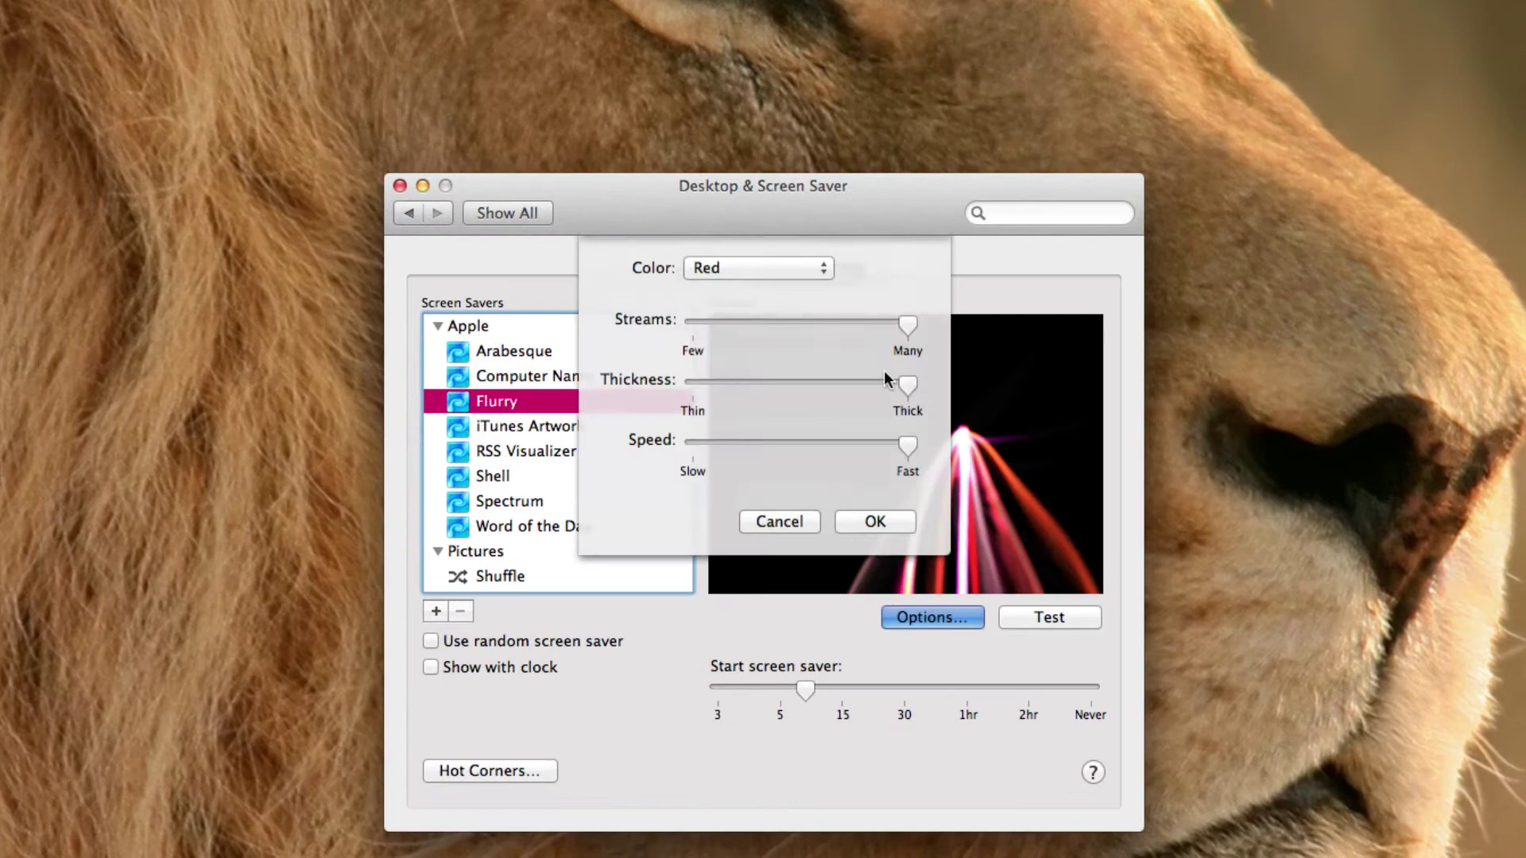
{"action": "left_click", "coordinate": [793, 349]}
{"action": "left_click", "coordinate": [808, 289]}
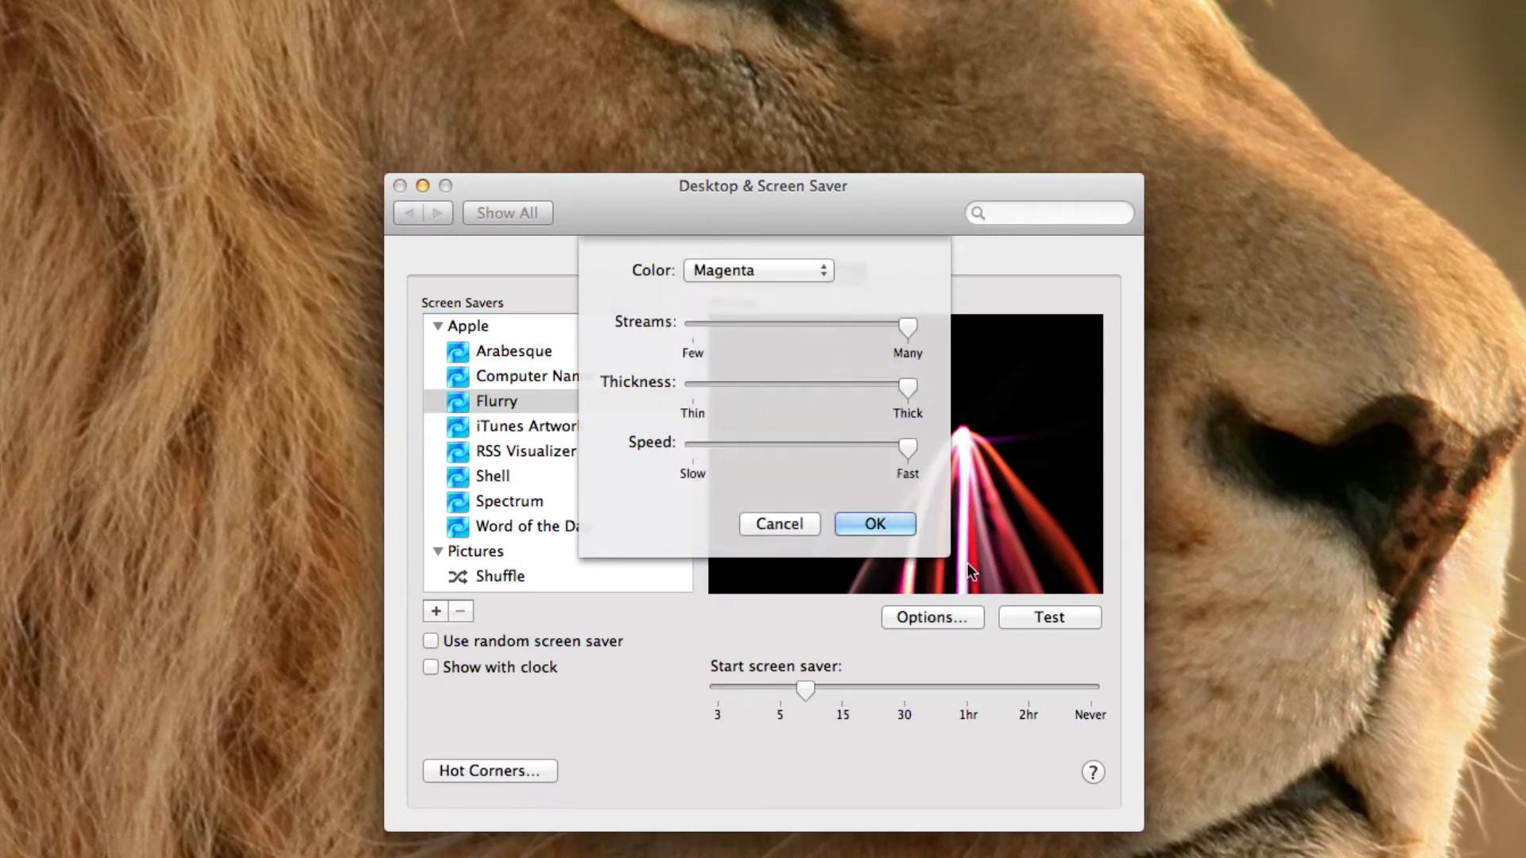
{"action": "left_click", "coordinate": [878, 524]}
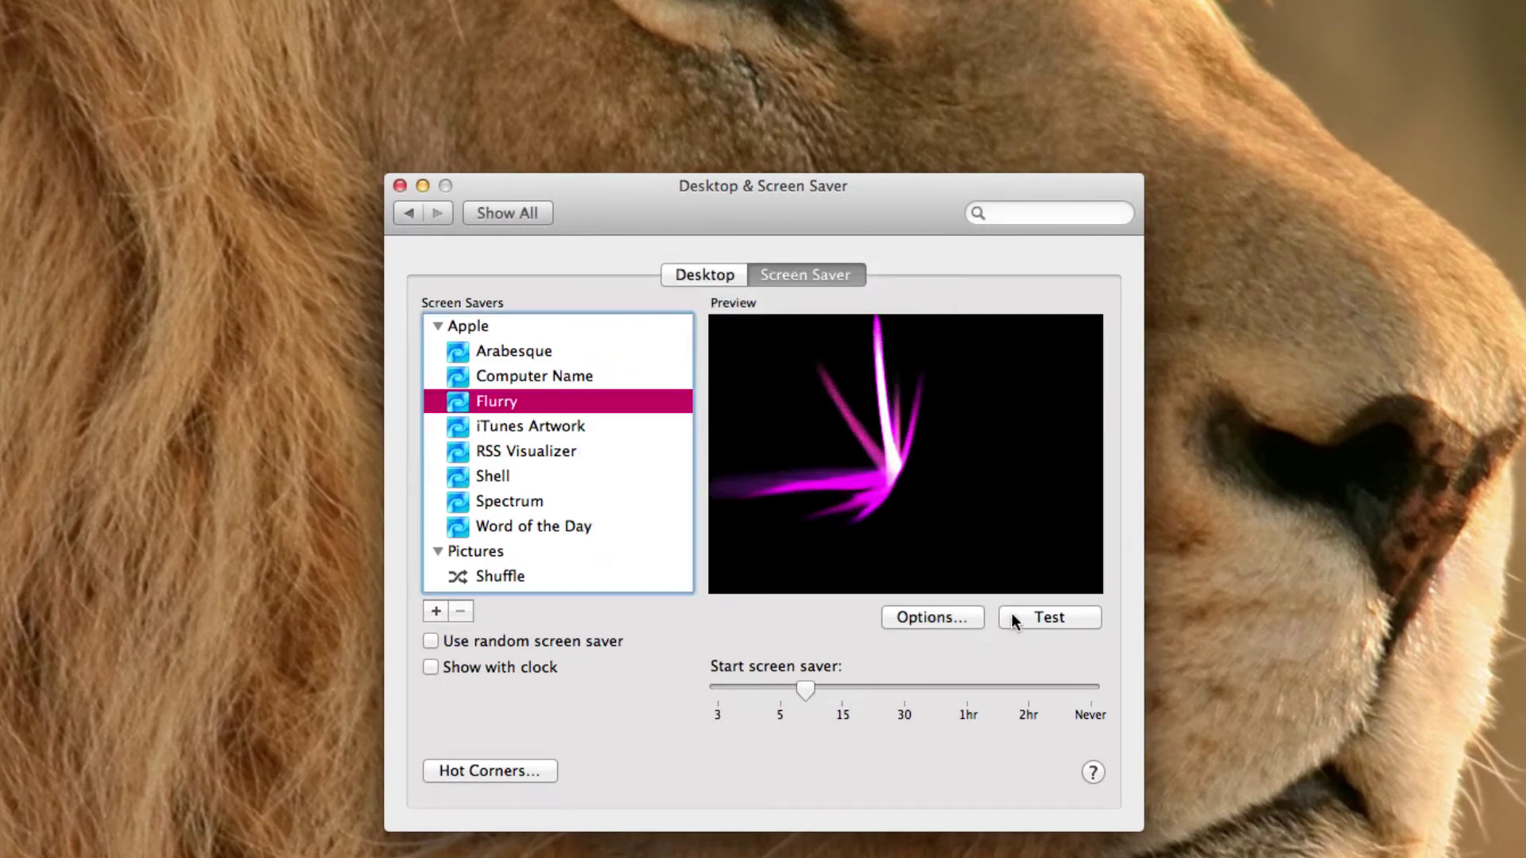
Try Blue, then settle on Yellow as Flurry's colour.
{"action": "left_click", "coordinate": [970, 619]}
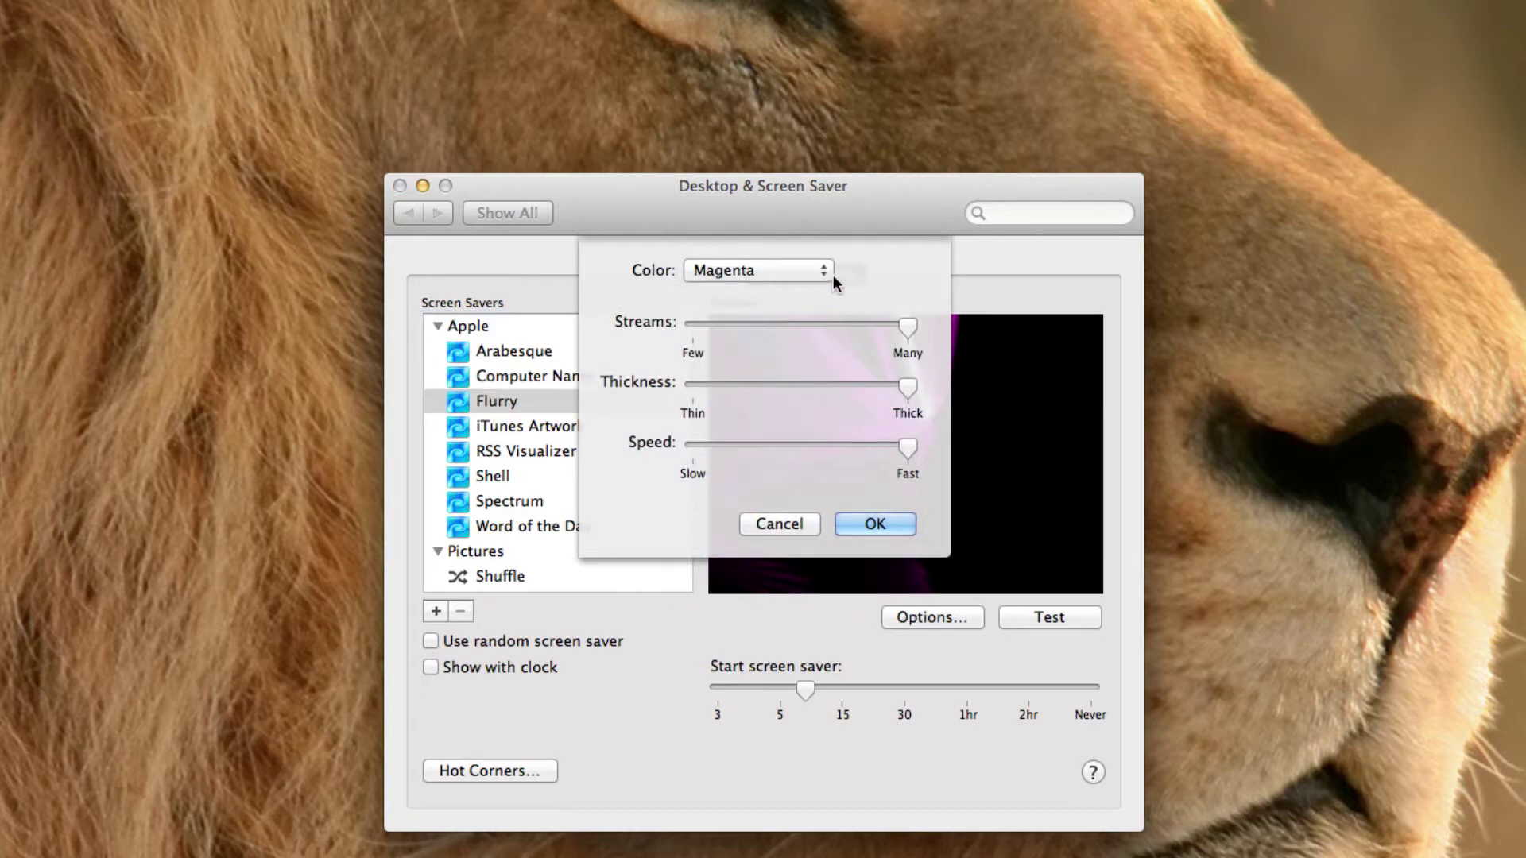
{"action": "left_click", "coordinate": [830, 274]}
{"action": "left_click", "coordinate": [808, 292]}
{"action": "left_click", "coordinate": [878, 526]}
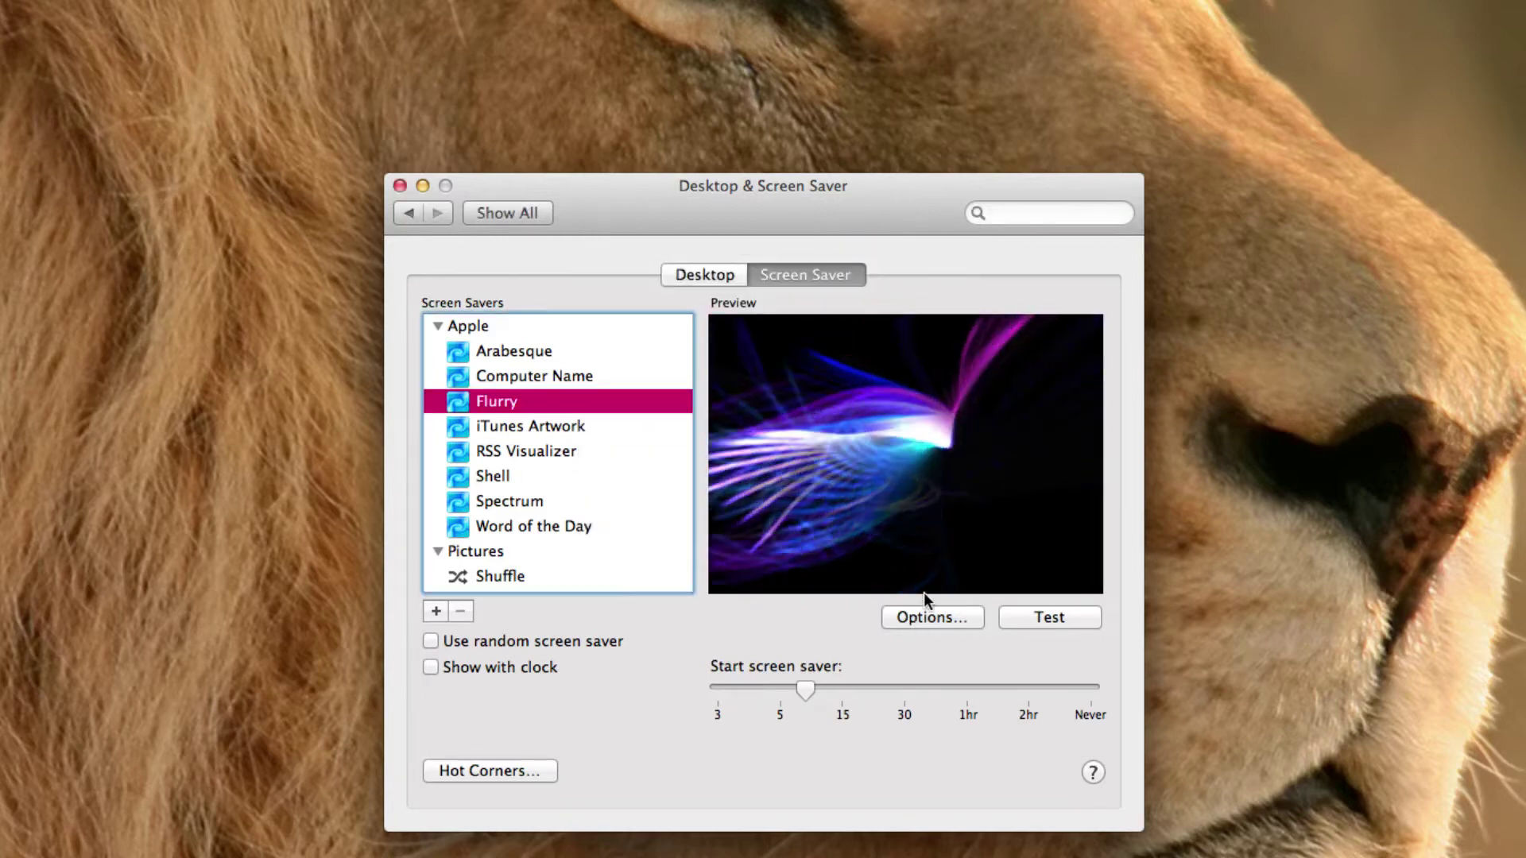
{"action": "left_click", "coordinate": [925, 616]}
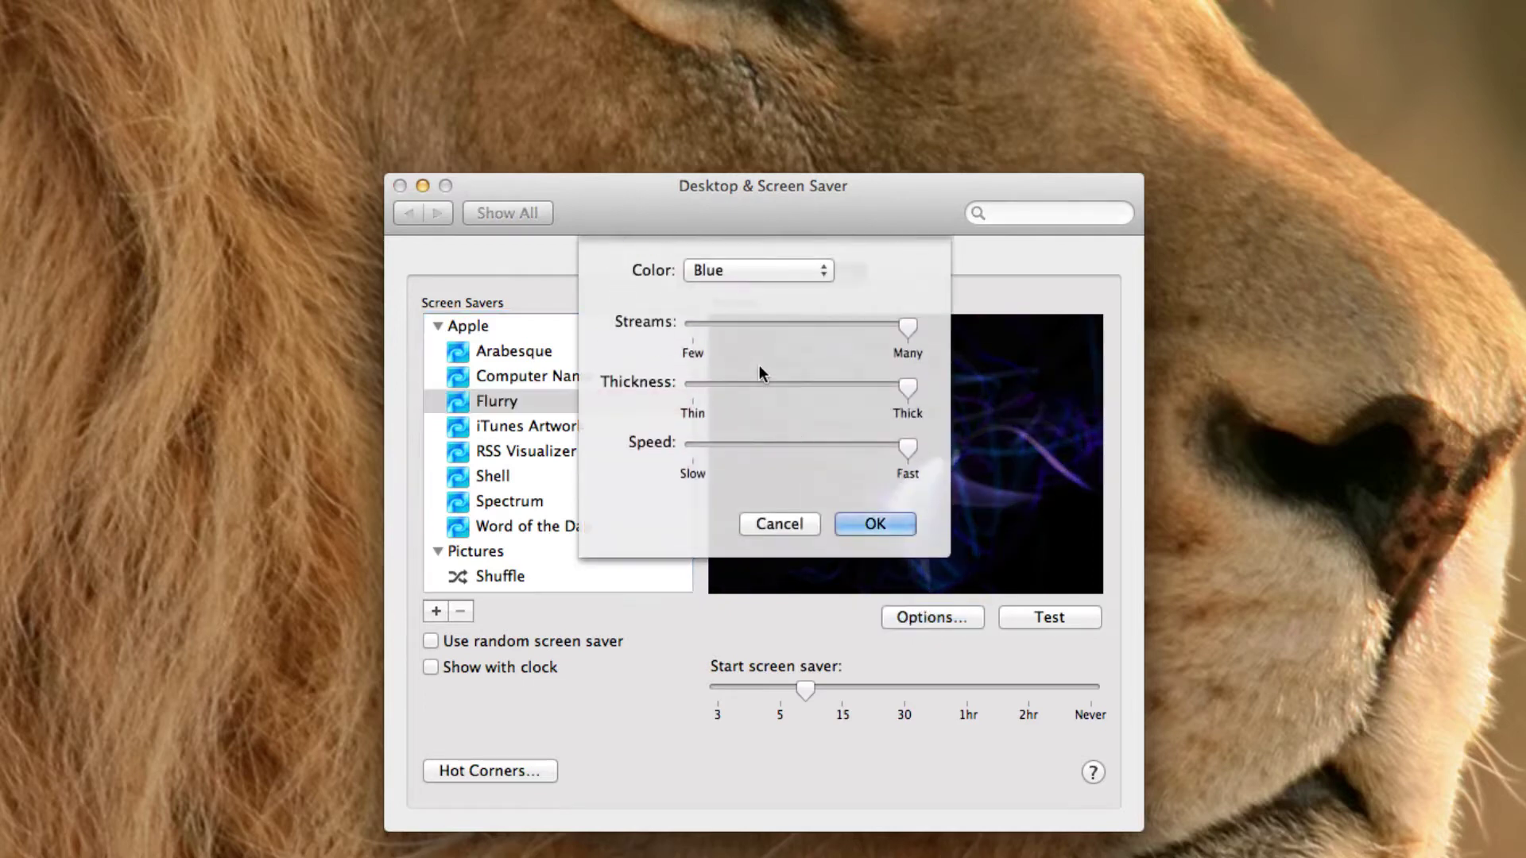
{"action": "left_click", "coordinate": [824, 267]}
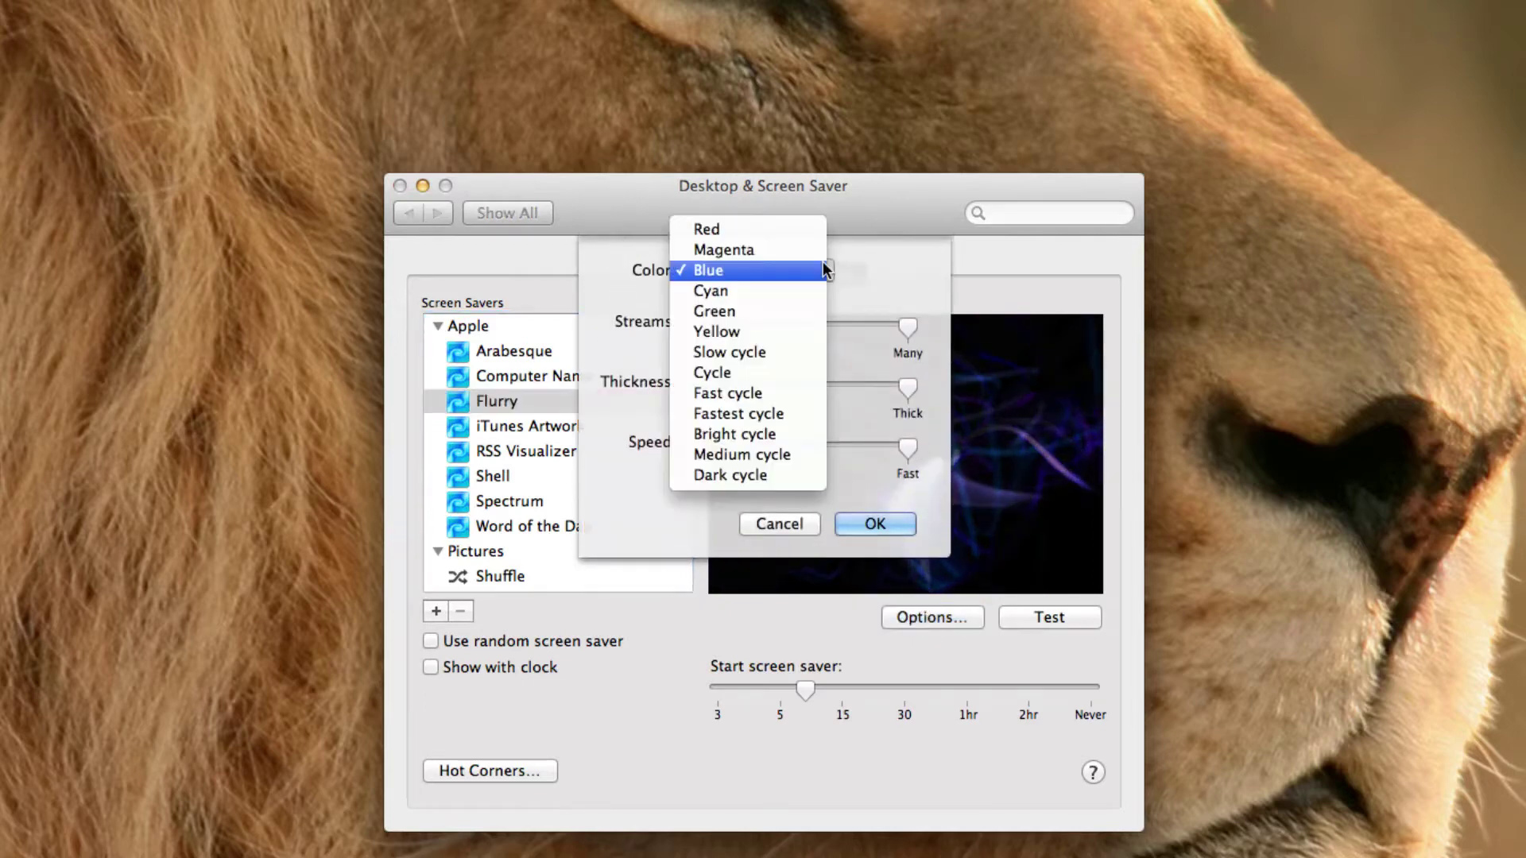
{"action": "left_click", "coordinate": [791, 331]}
{"action": "left_click", "coordinate": [898, 525]}
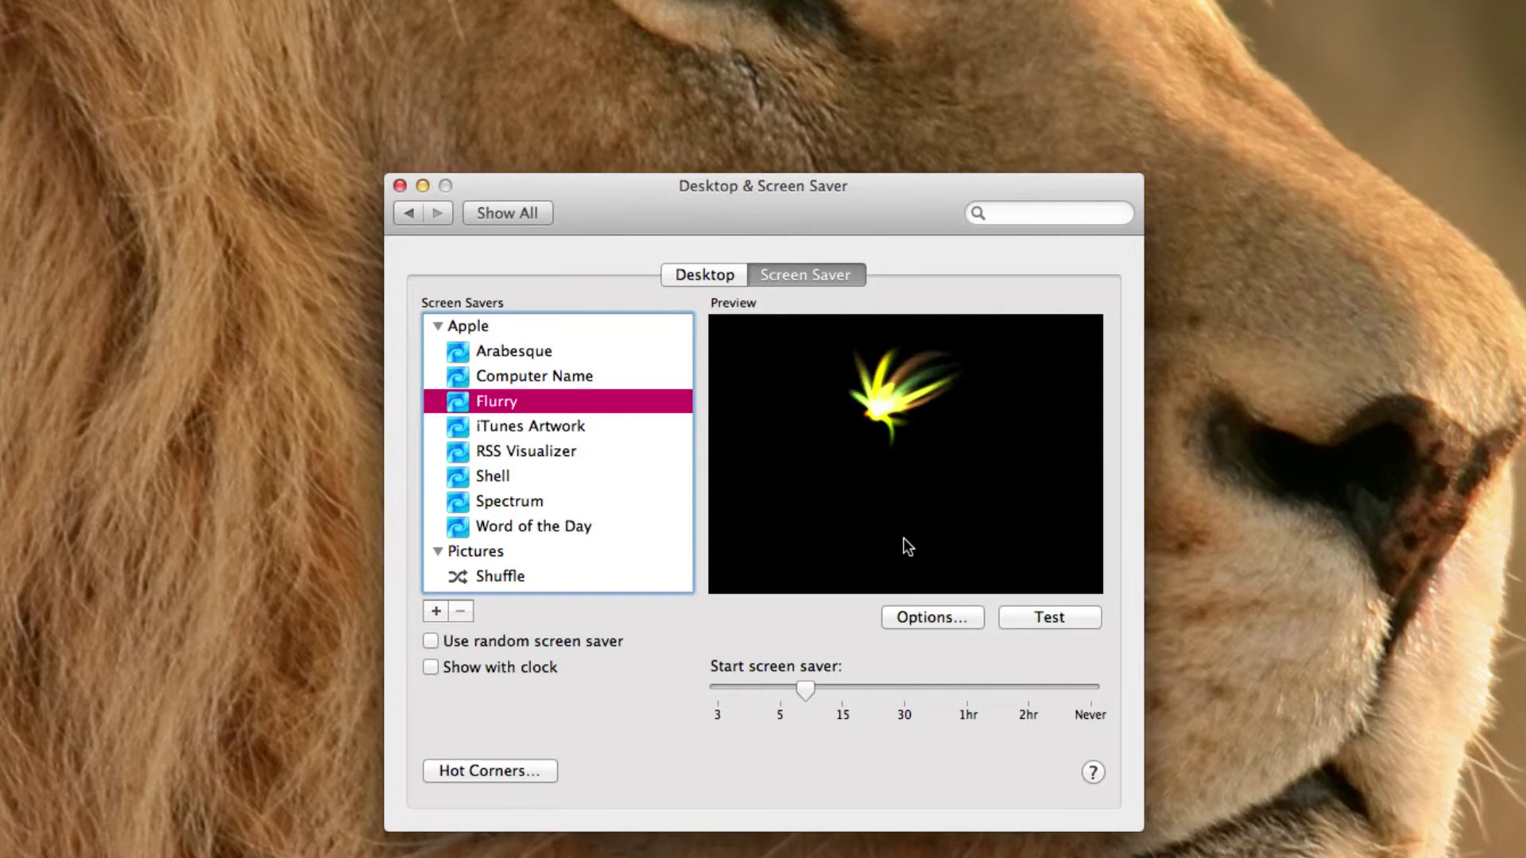
{"action": "left_click", "coordinate": [911, 621]}
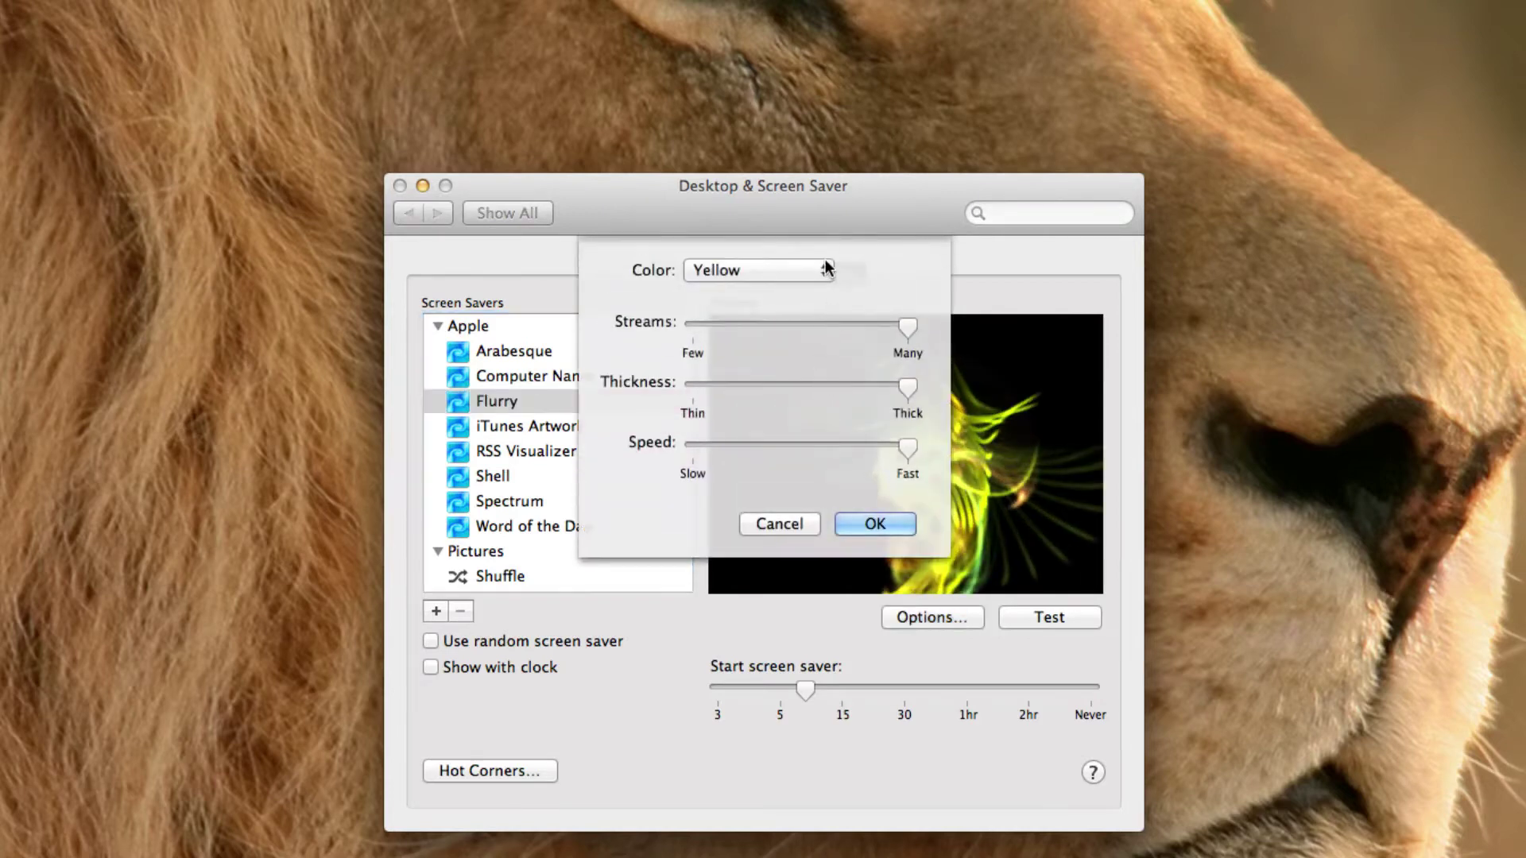
Try Flurry's Slow cycle, Cycle and Fast cycle colours in turn.
{"action": "left_click", "coordinate": [825, 267]}
{"action": "left_click", "coordinate": [810, 297]}
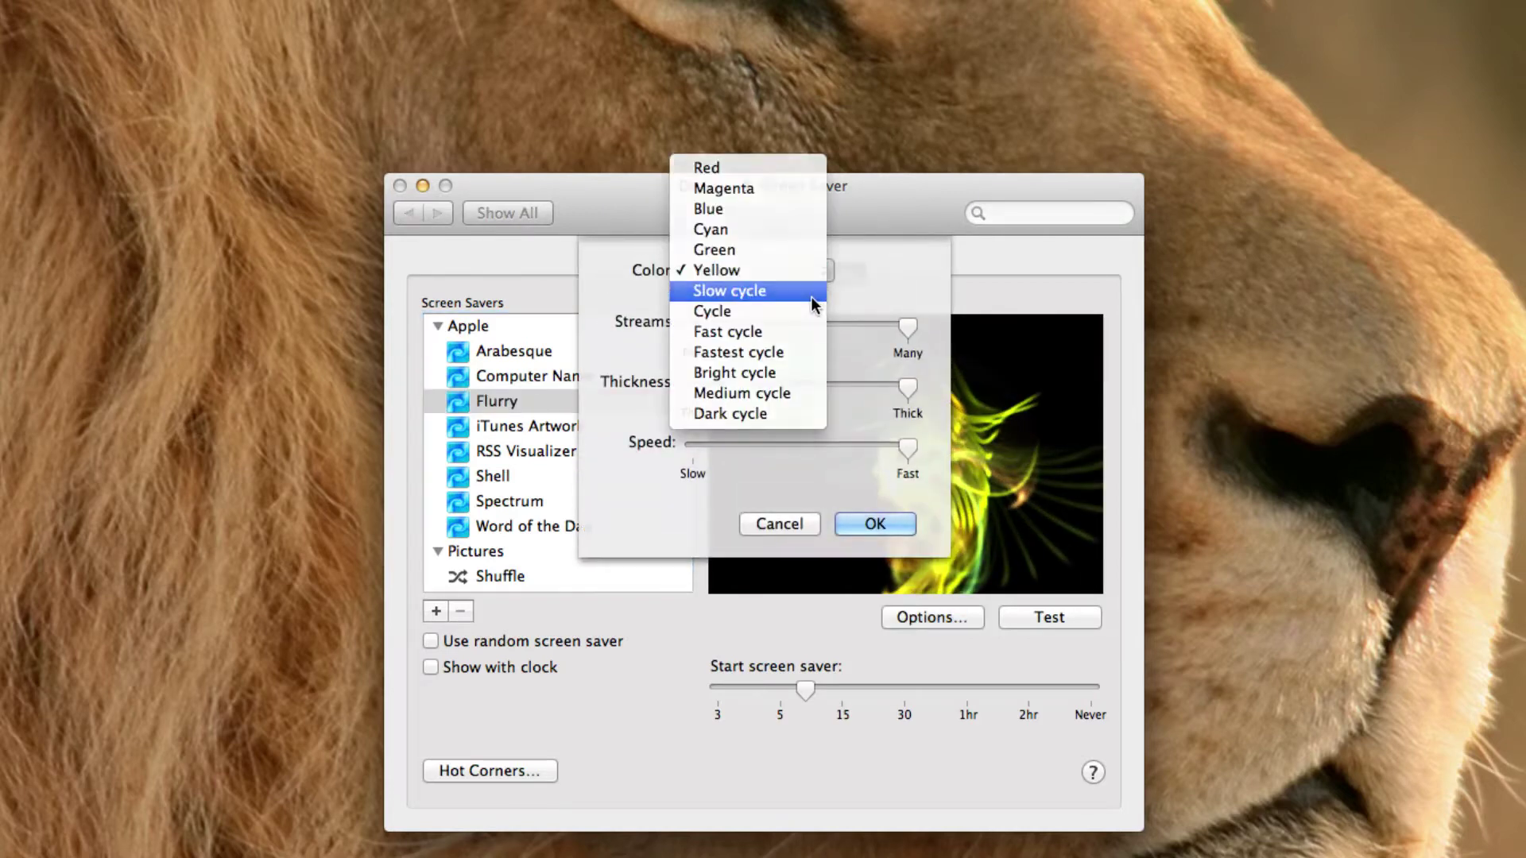
{"action": "left_click", "coordinate": [884, 529]}
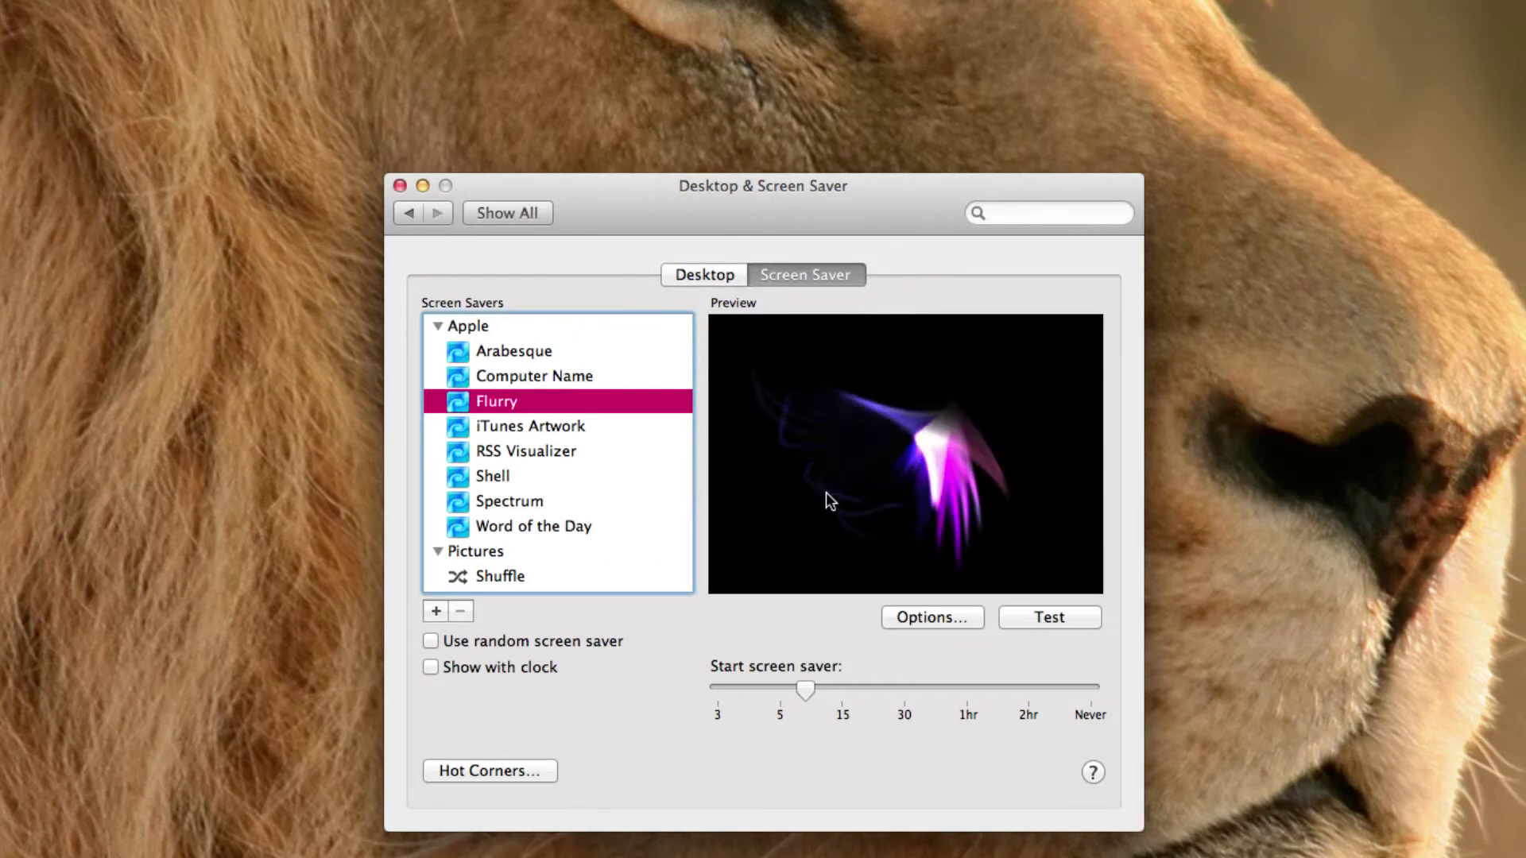
{"action": "left_click", "coordinate": [937, 613]}
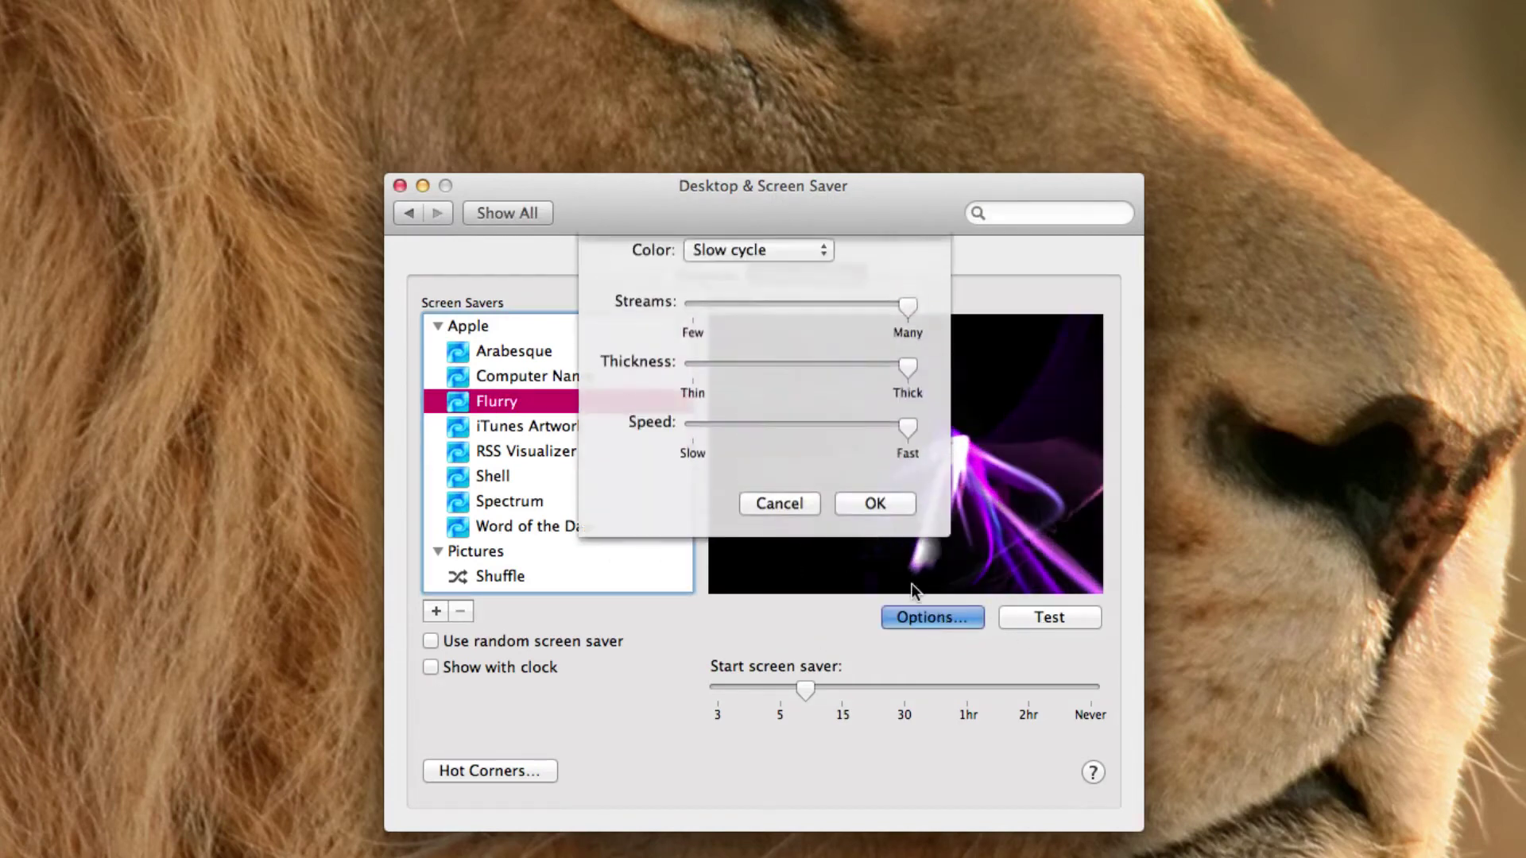
{"action": "left_click", "coordinate": [811, 274]}
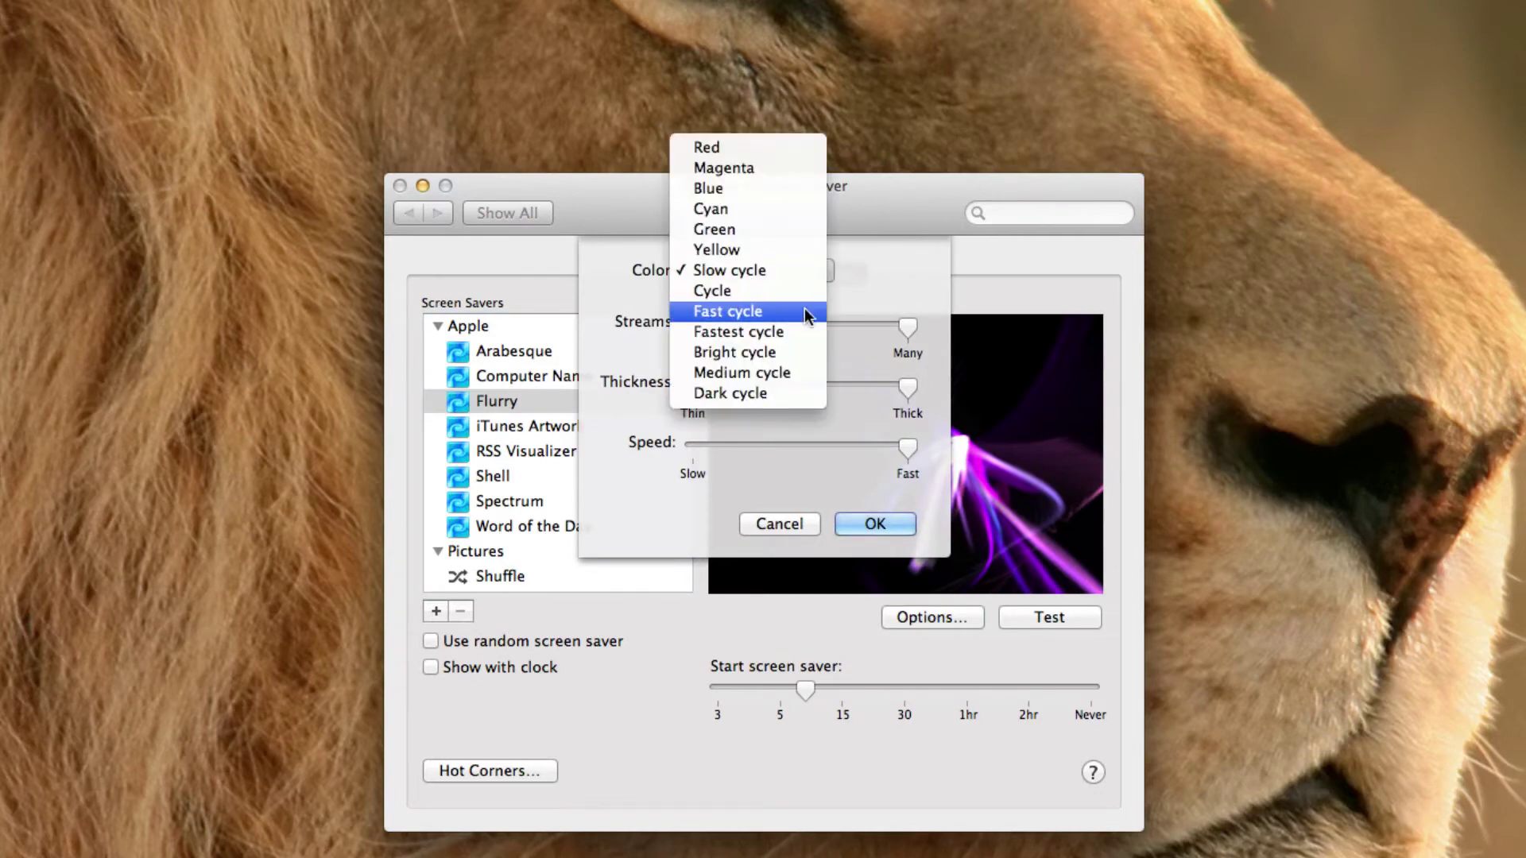
{"action": "left_click", "coordinate": [804, 291]}
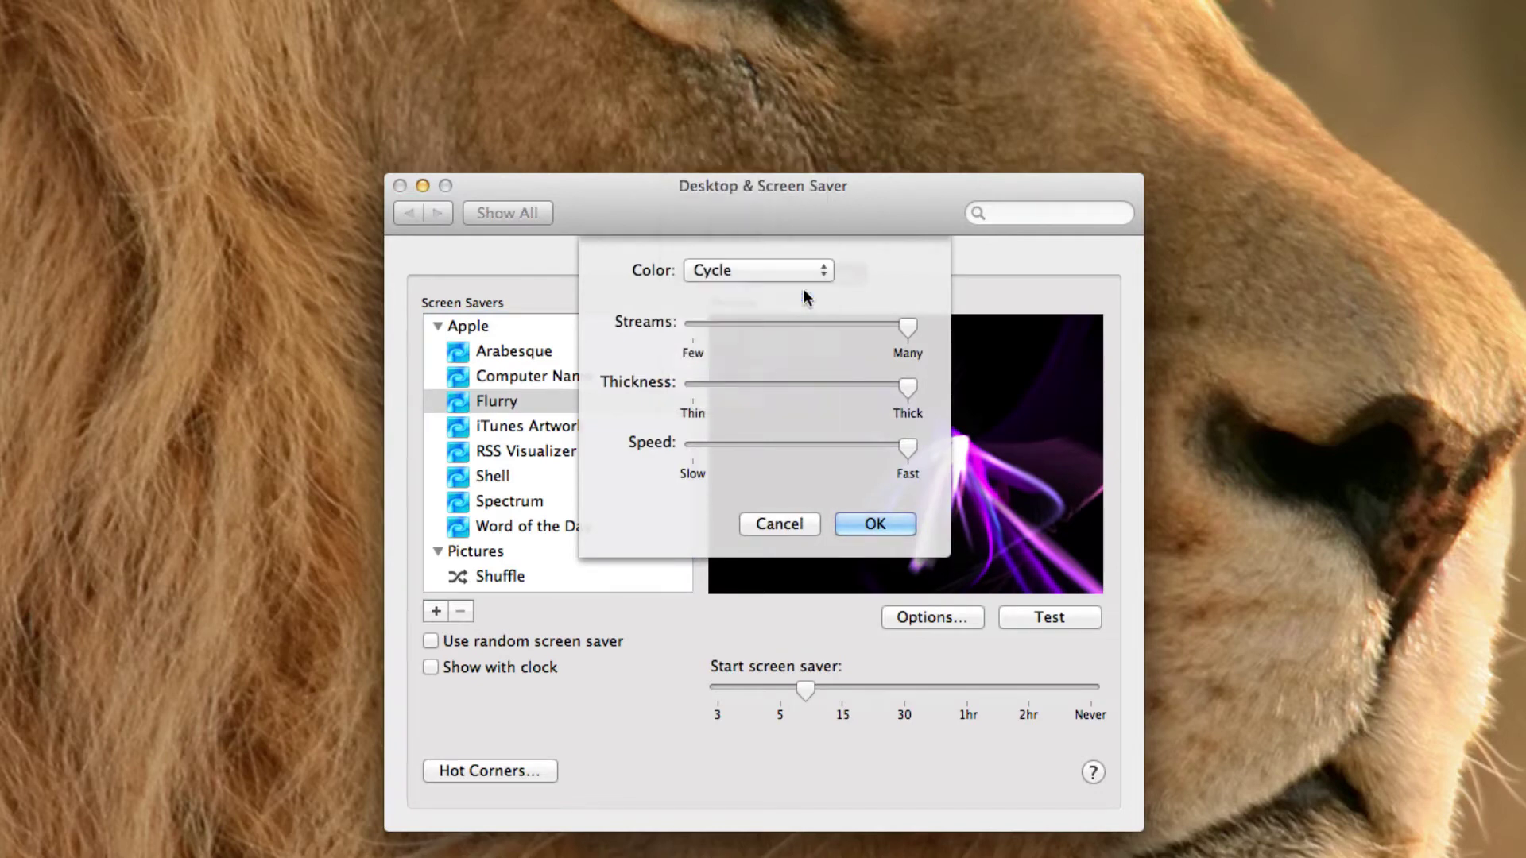
{"action": "left_click", "coordinate": [855, 523]}
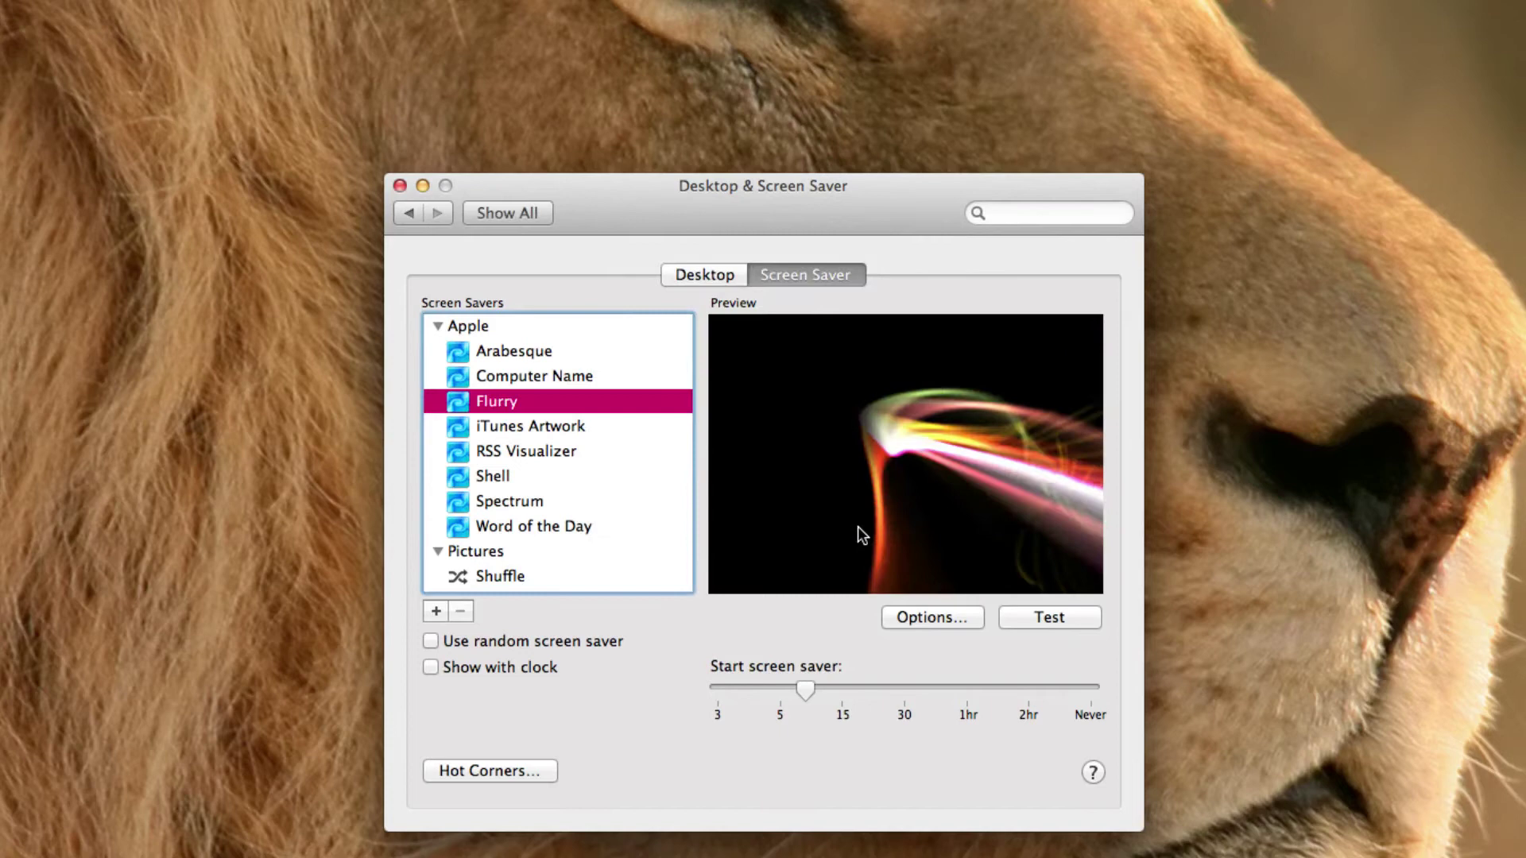
{"action": "left_click", "coordinate": [920, 614]}
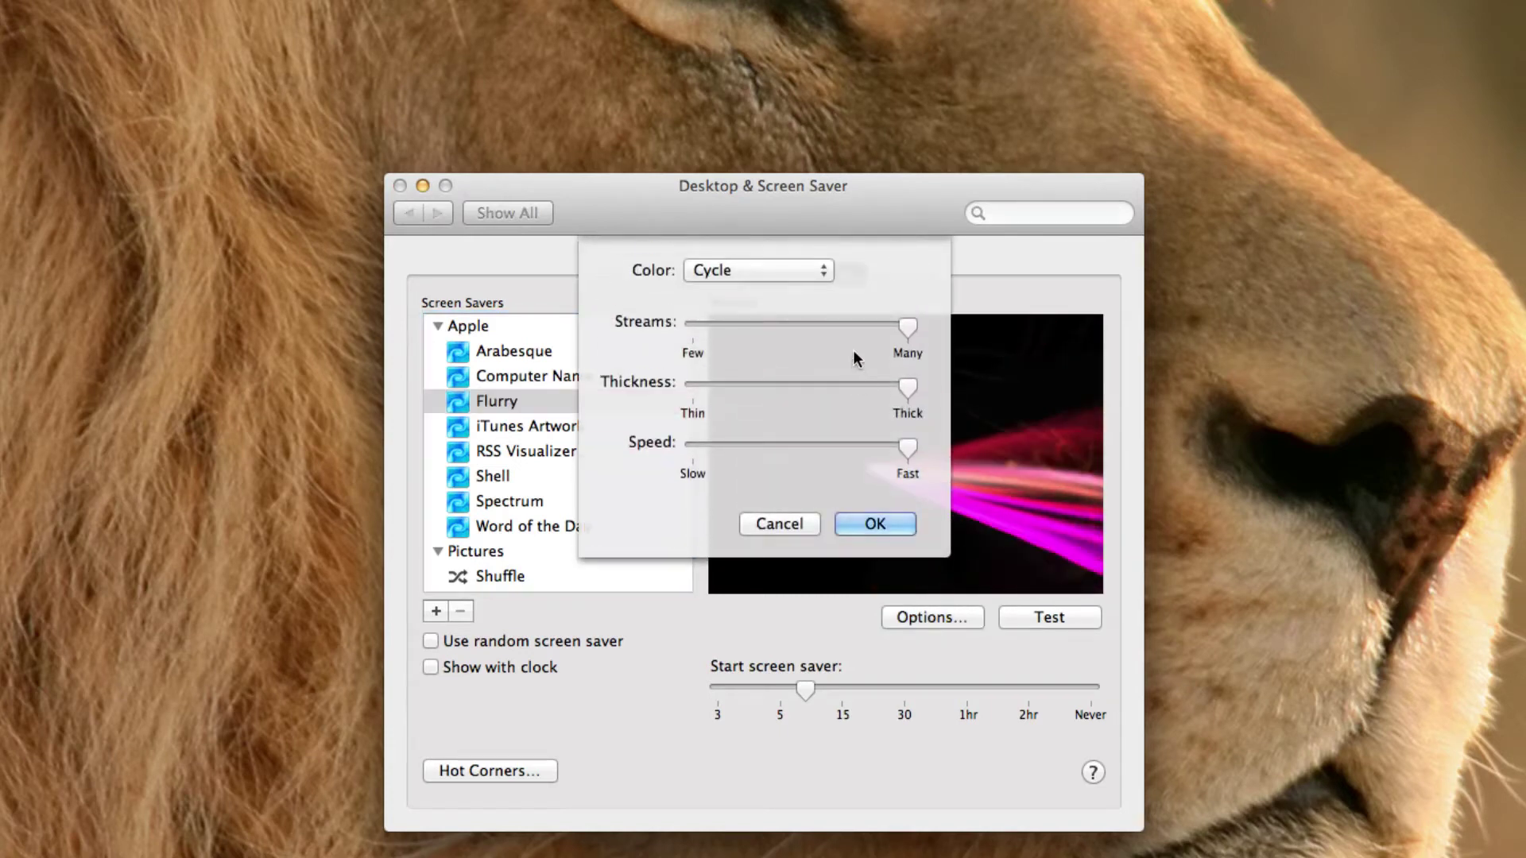
{"action": "left_click", "coordinate": [813, 271]}
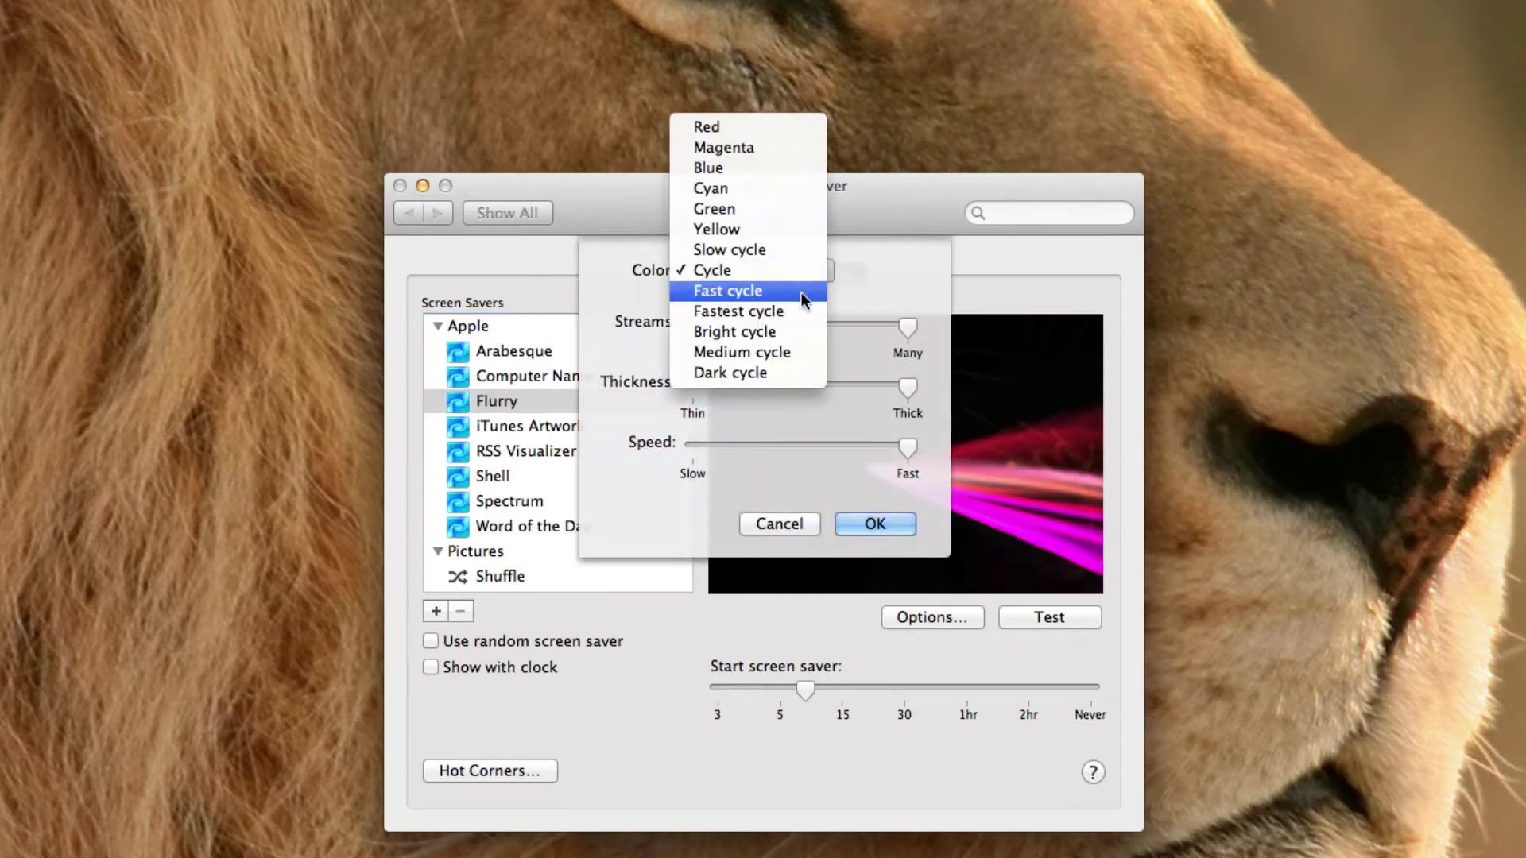
{"action": "left_click", "coordinate": [807, 291]}
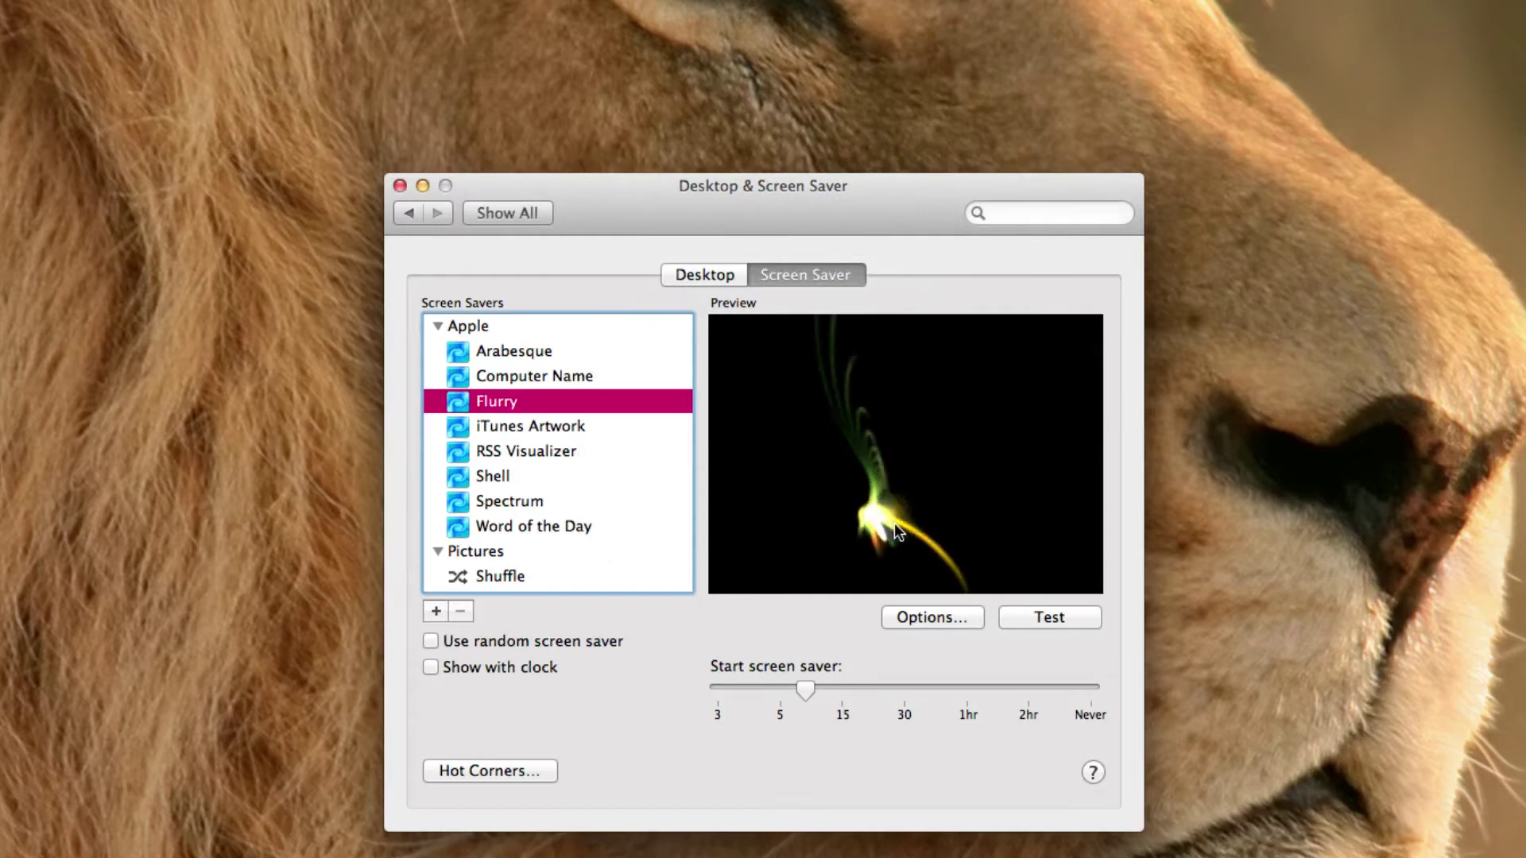
Try Flurry's Fastest cycle, Bright cycle and Medium cycle colours in turn.
{"action": "left_click", "coordinate": [914, 625]}
{"action": "left_click", "coordinate": [822, 271]}
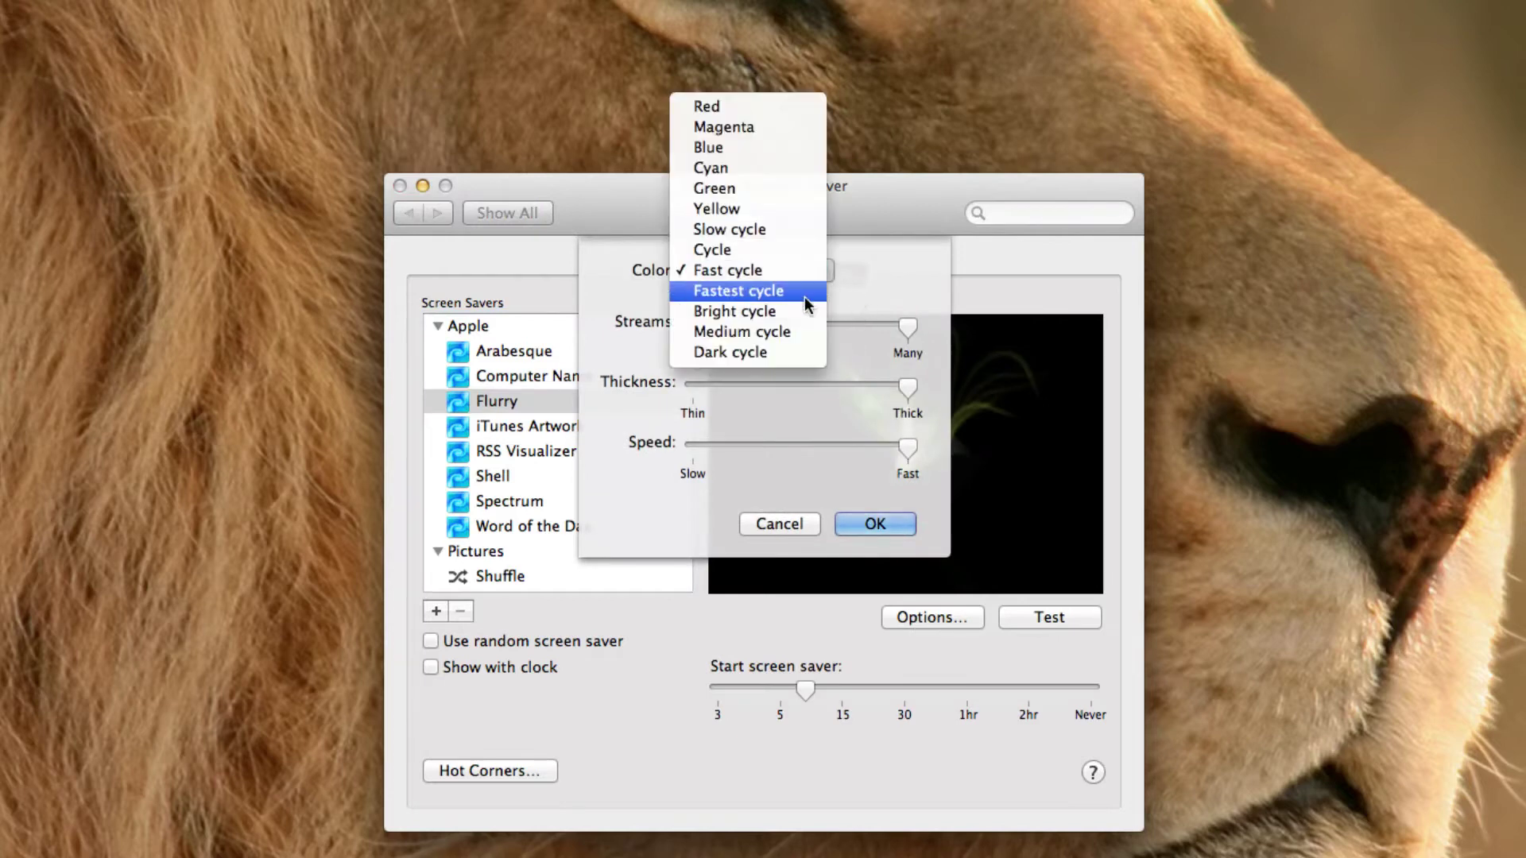
{"action": "left_click", "coordinate": [806, 296]}
{"action": "left_click", "coordinate": [908, 521]}
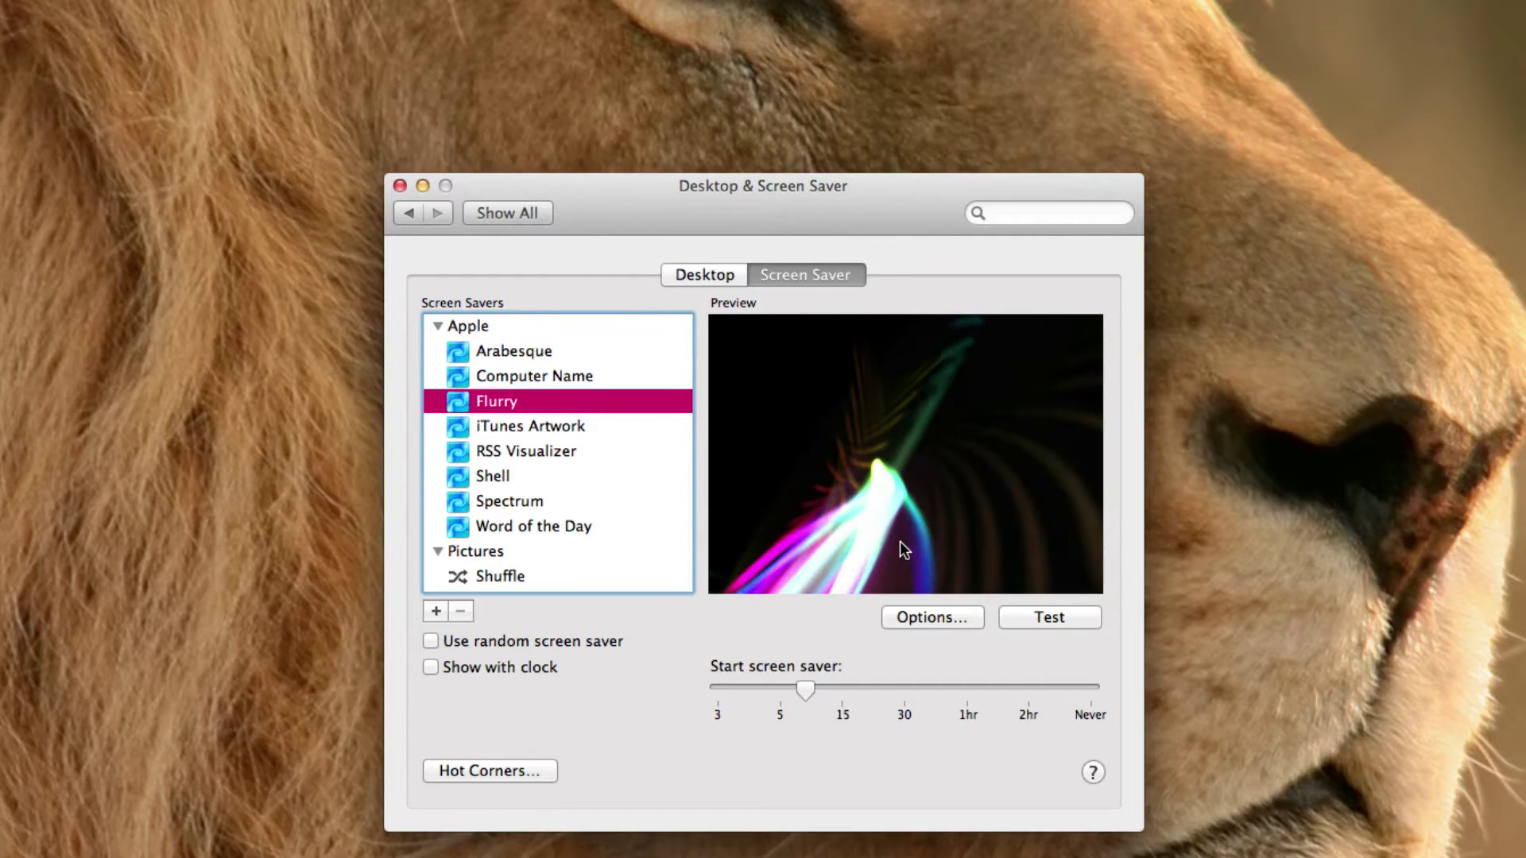
{"action": "left_click", "coordinate": [919, 617]}
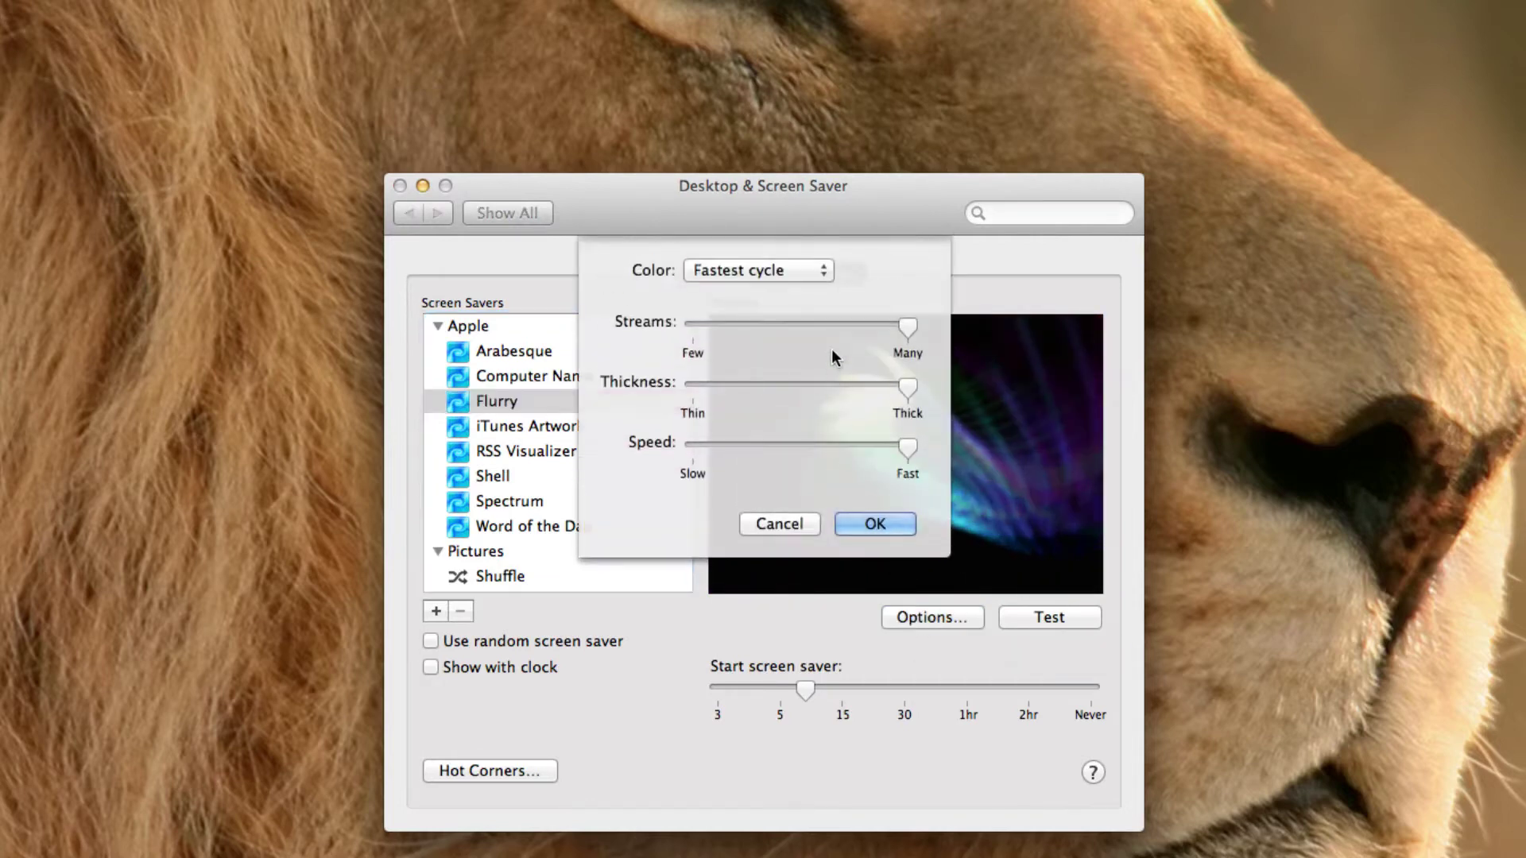
{"action": "left_click", "coordinate": [813, 270]}
{"action": "left_click", "coordinate": [809, 292]}
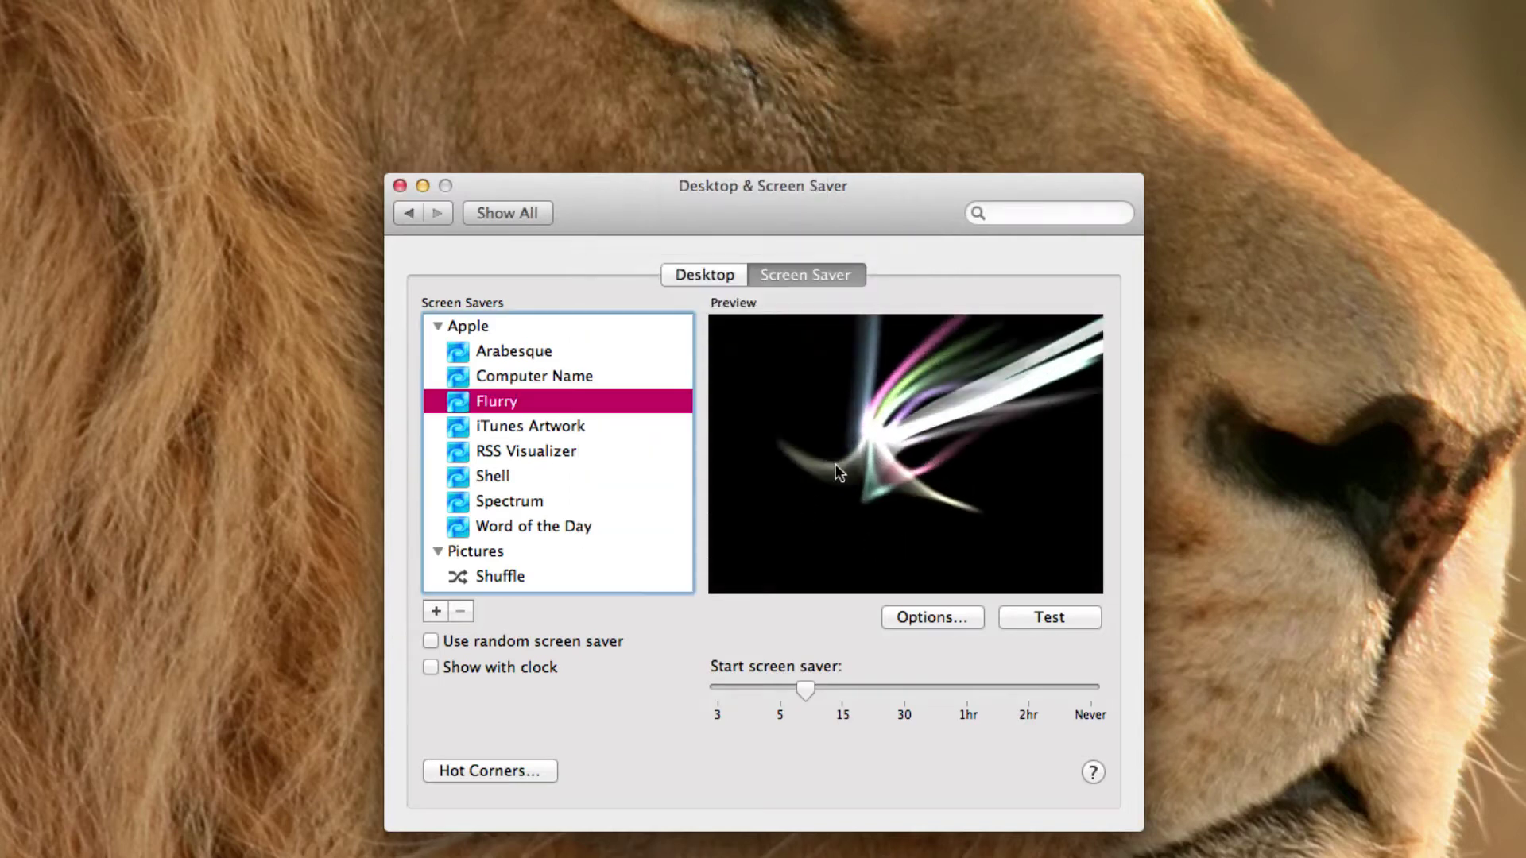
{"action": "left_click", "coordinate": [932, 624]}
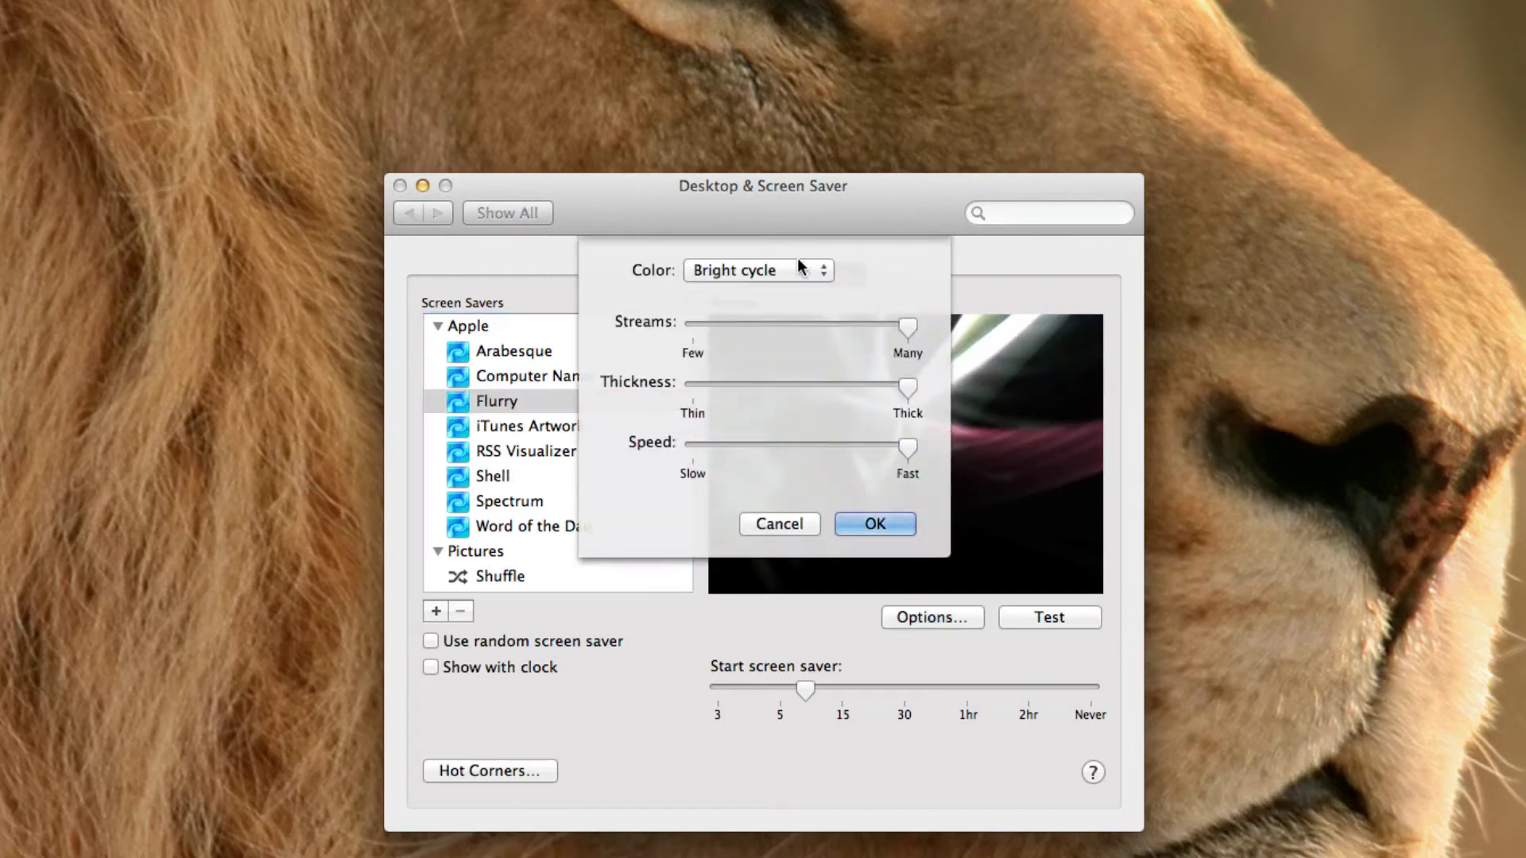
{"action": "left_click", "coordinate": [799, 265]}
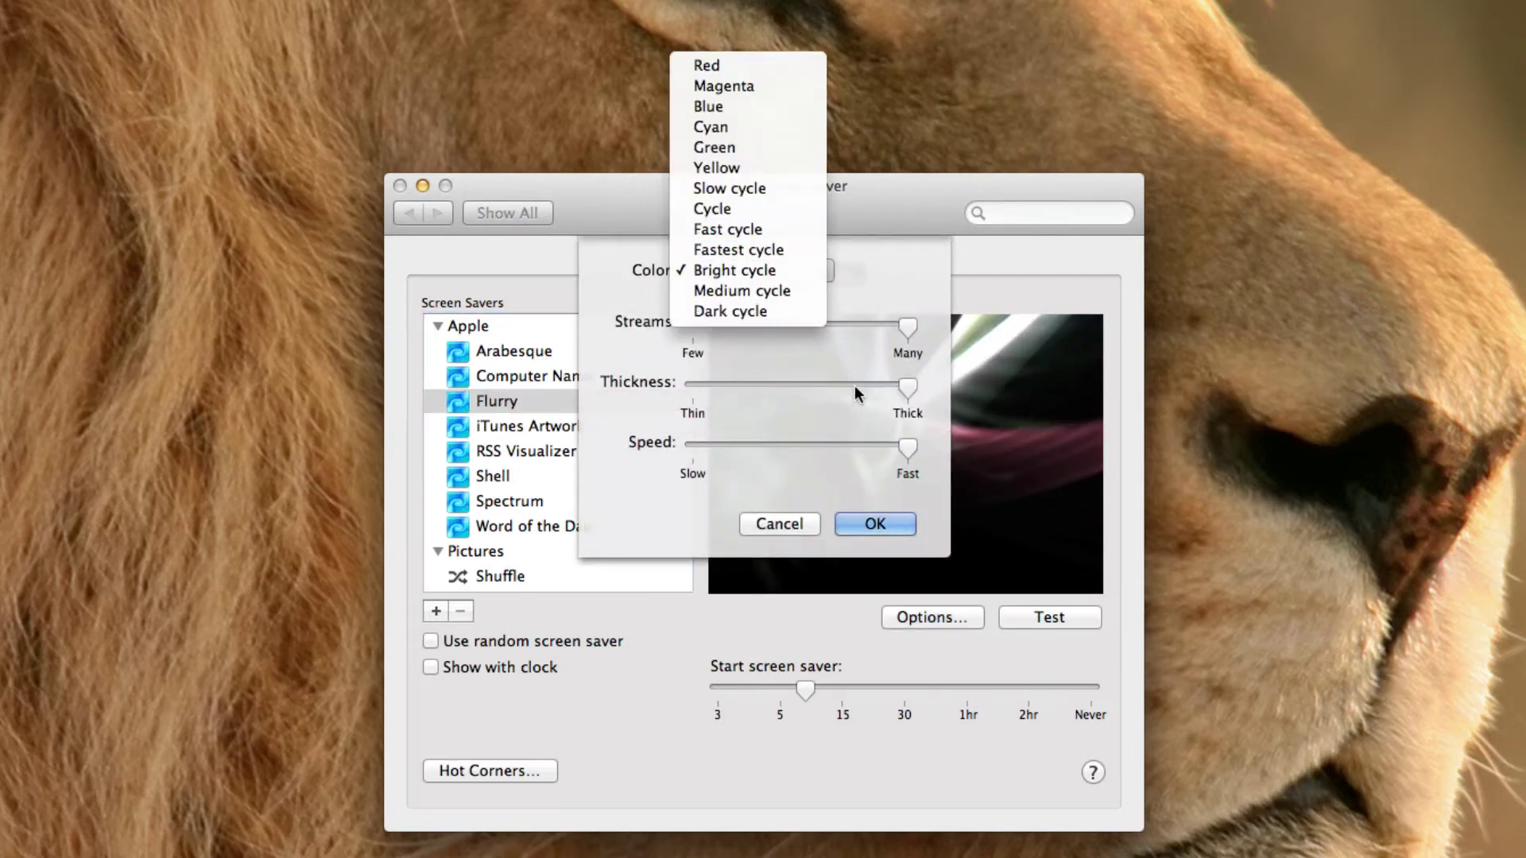
{"action": "left_click", "coordinate": [751, 293]}
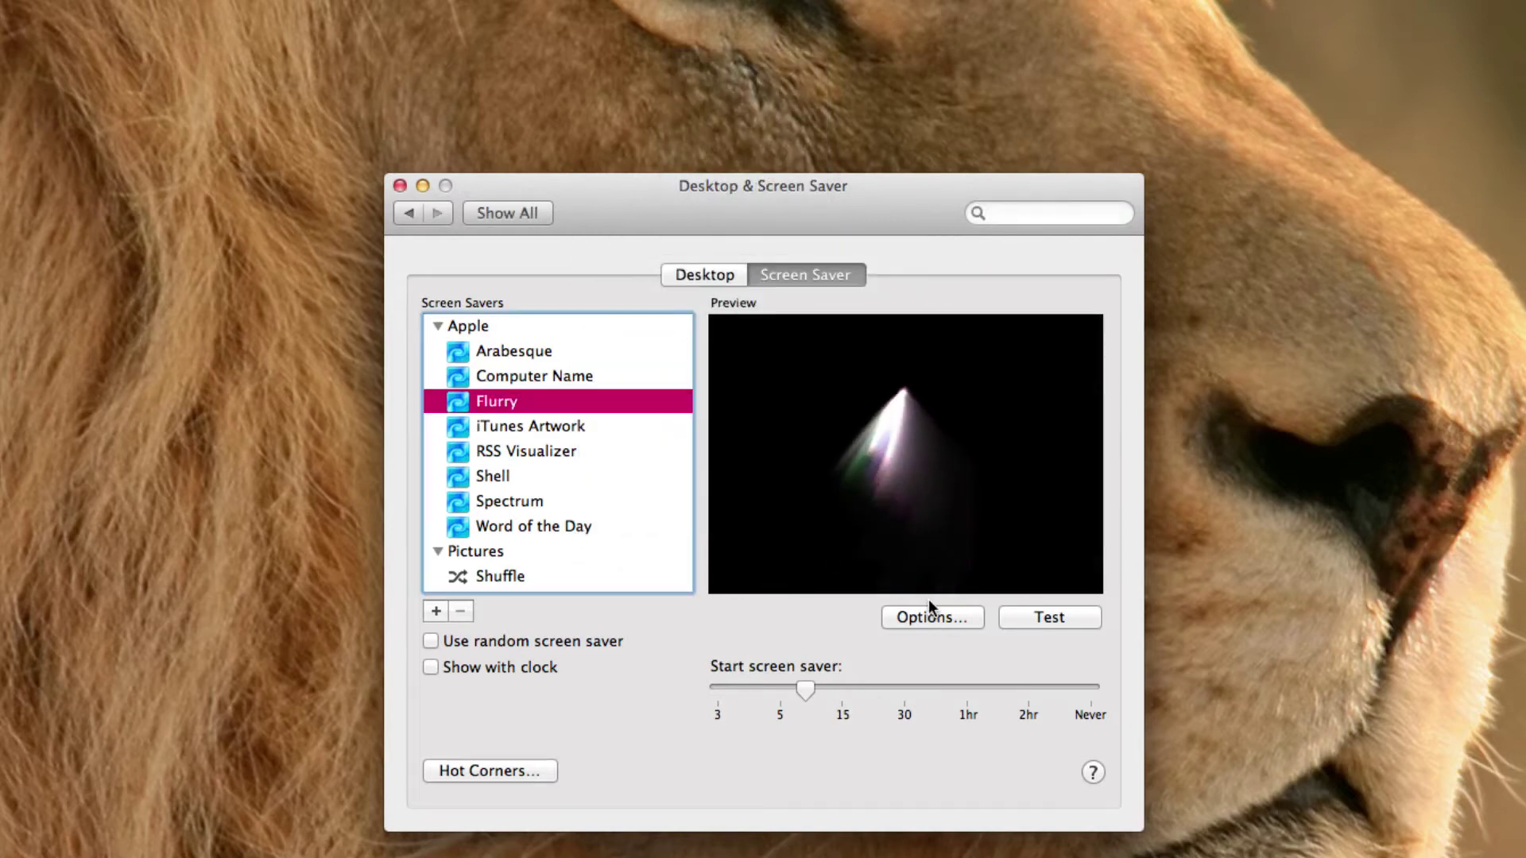
Set Flurry to Dark cycle colour with few streams and confirm.
{"action": "left_click", "coordinate": [920, 617]}
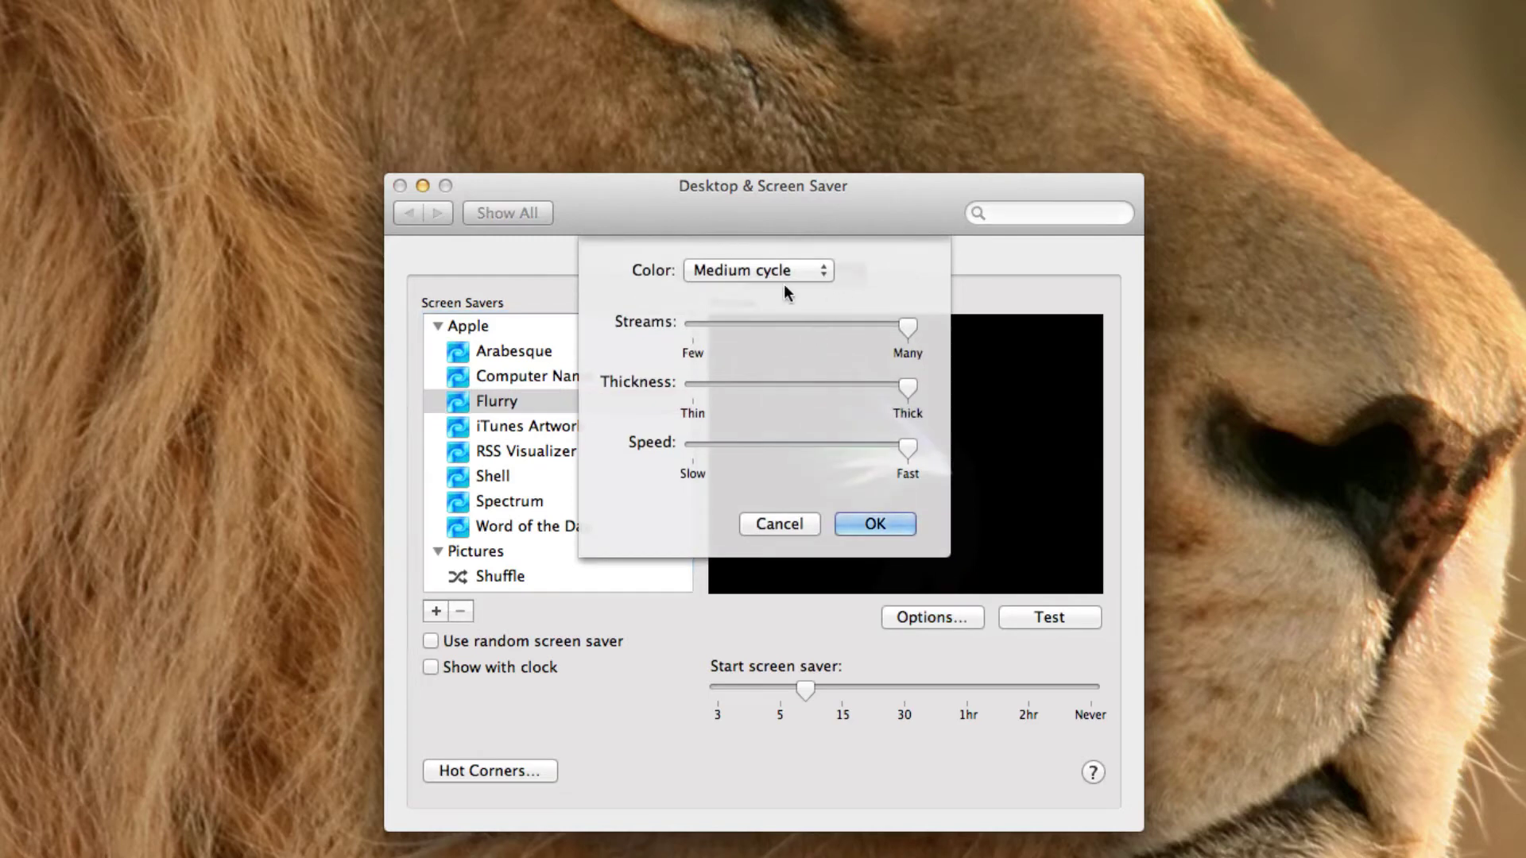
{"action": "left_click", "coordinate": [783, 272]}
{"action": "left_click", "coordinate": [783, 291]}
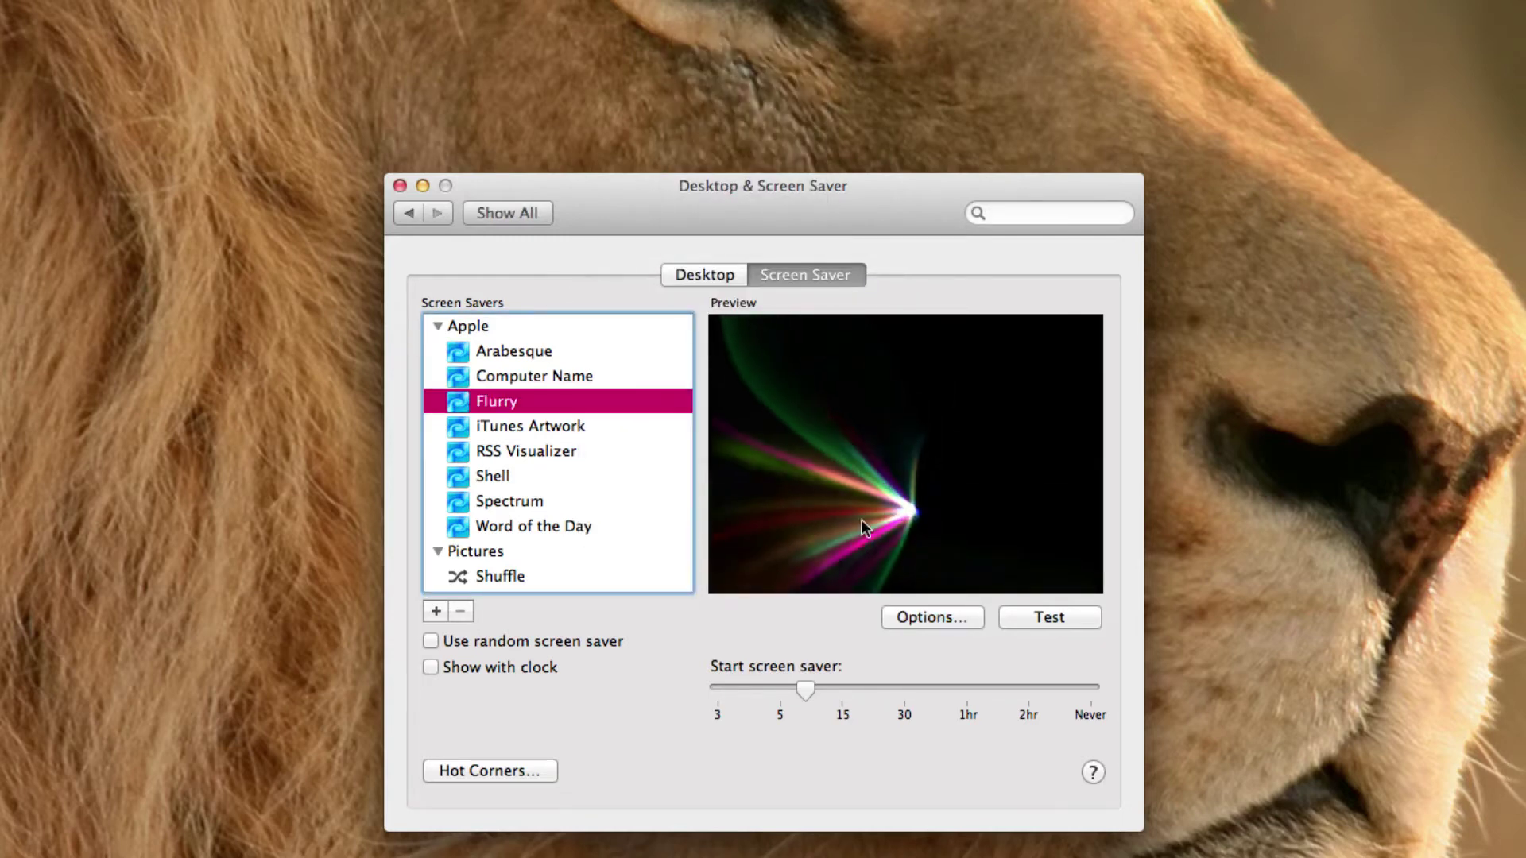
{"action": "left_click", "coordinate": [923, 618]}
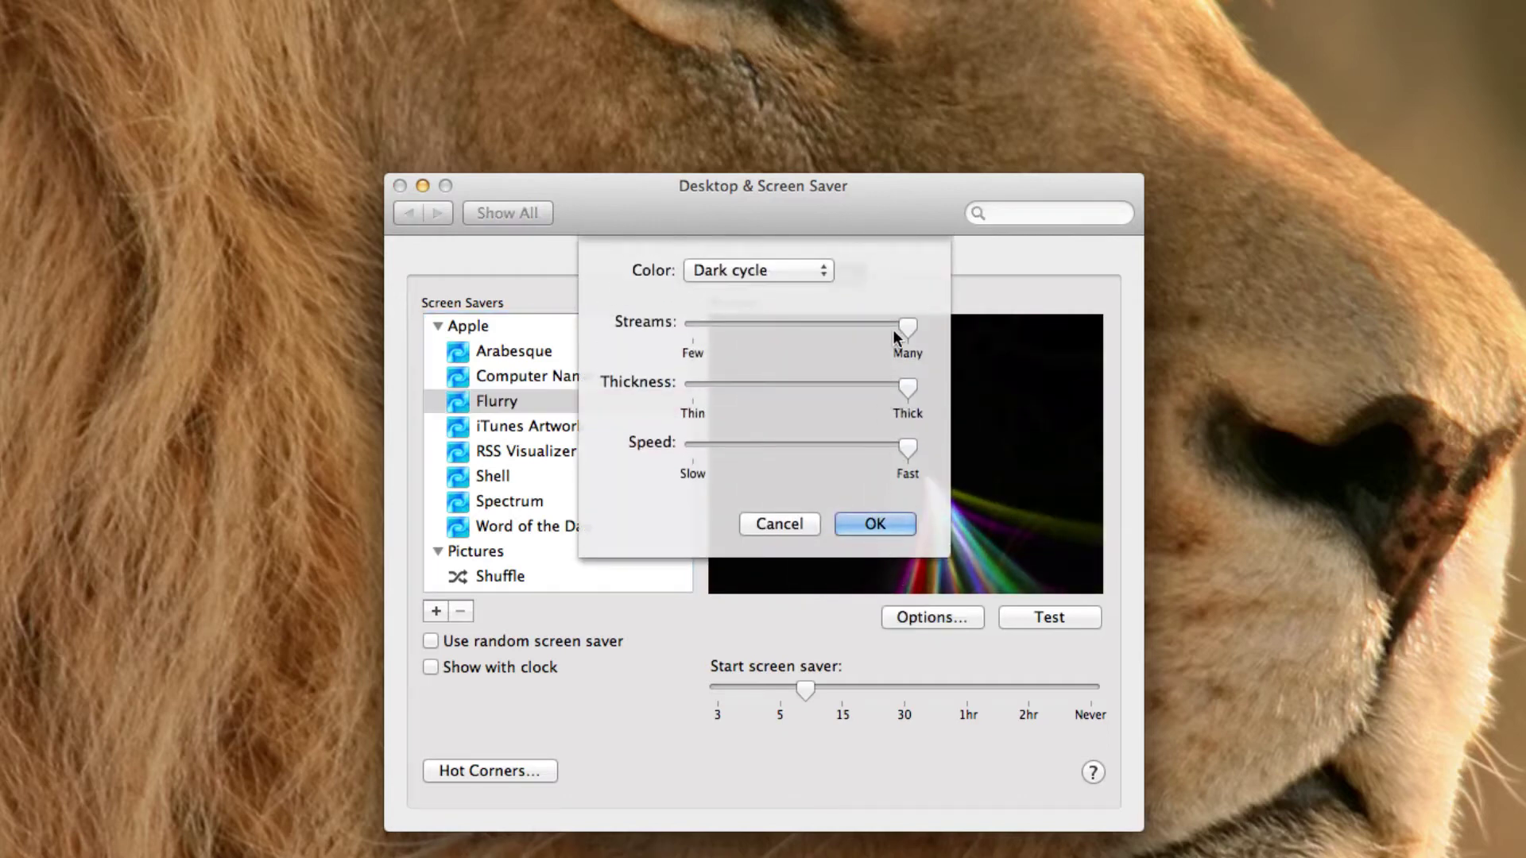
{"action": "left_click_drag", "start_coordinate": [911, 324], "coordinate": [752, 335]}
{"action": "left_click", "coordinate": [906, 526]}
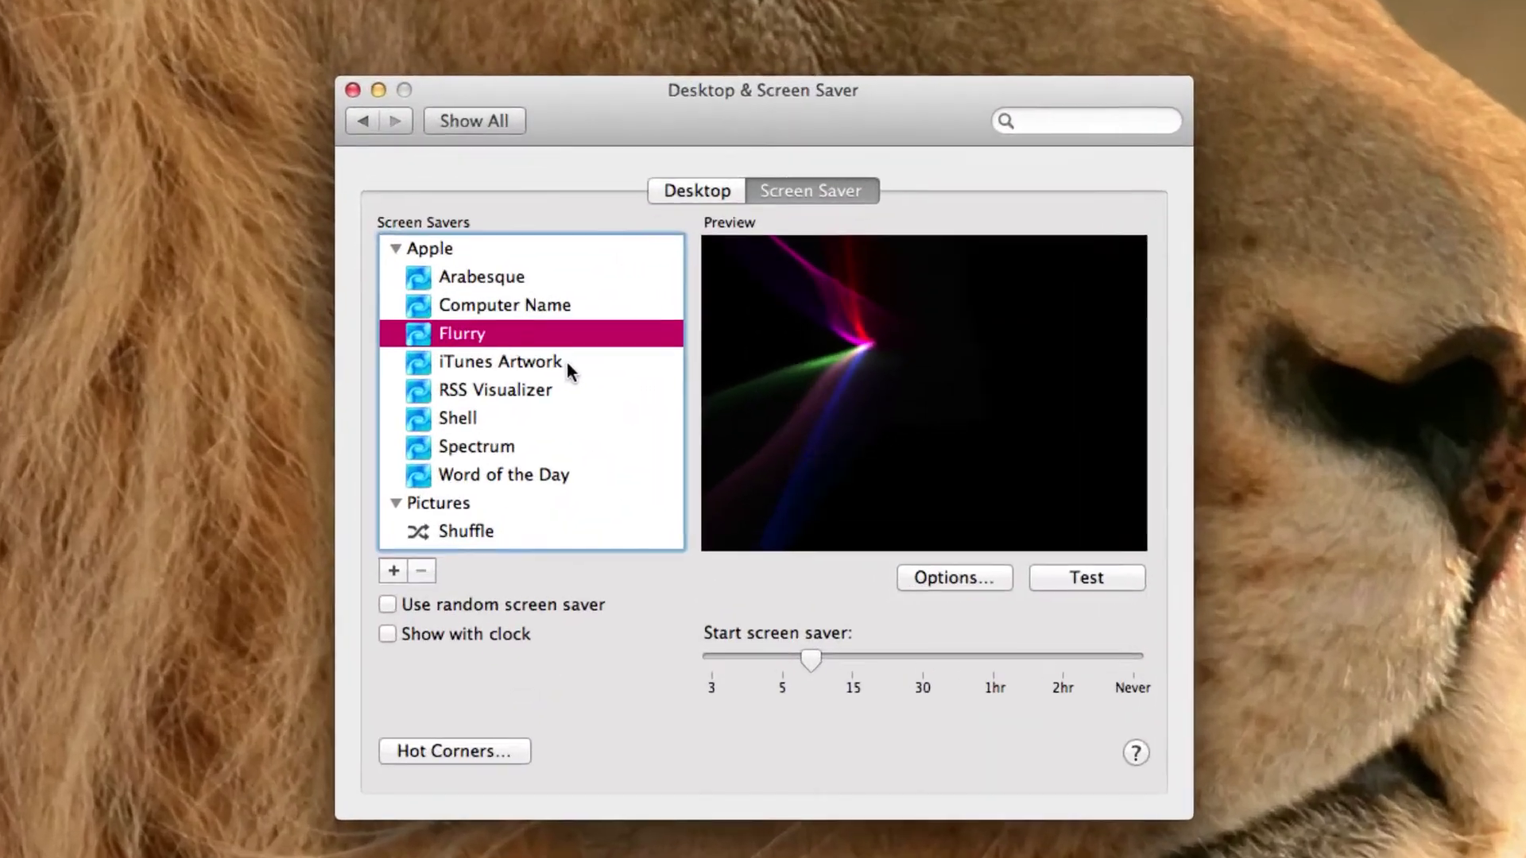
Select iTunes Artwork, whose preview reports no songs with artwork in the library.
{"action": "left_click", "coordinate": [568, 364]}
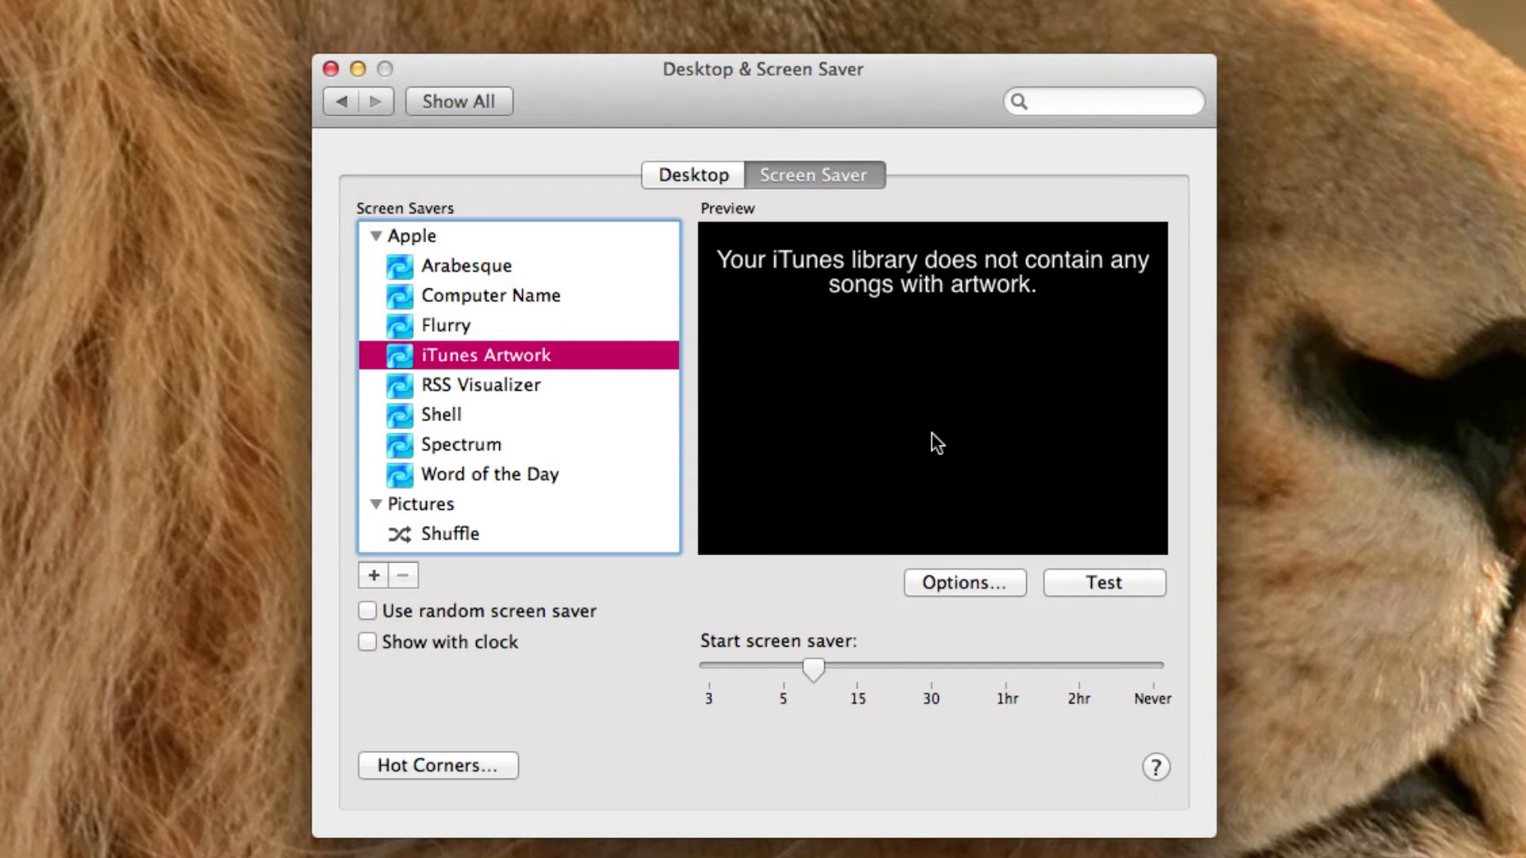
{"action": "left_click", "coordinate": [566, 390]}
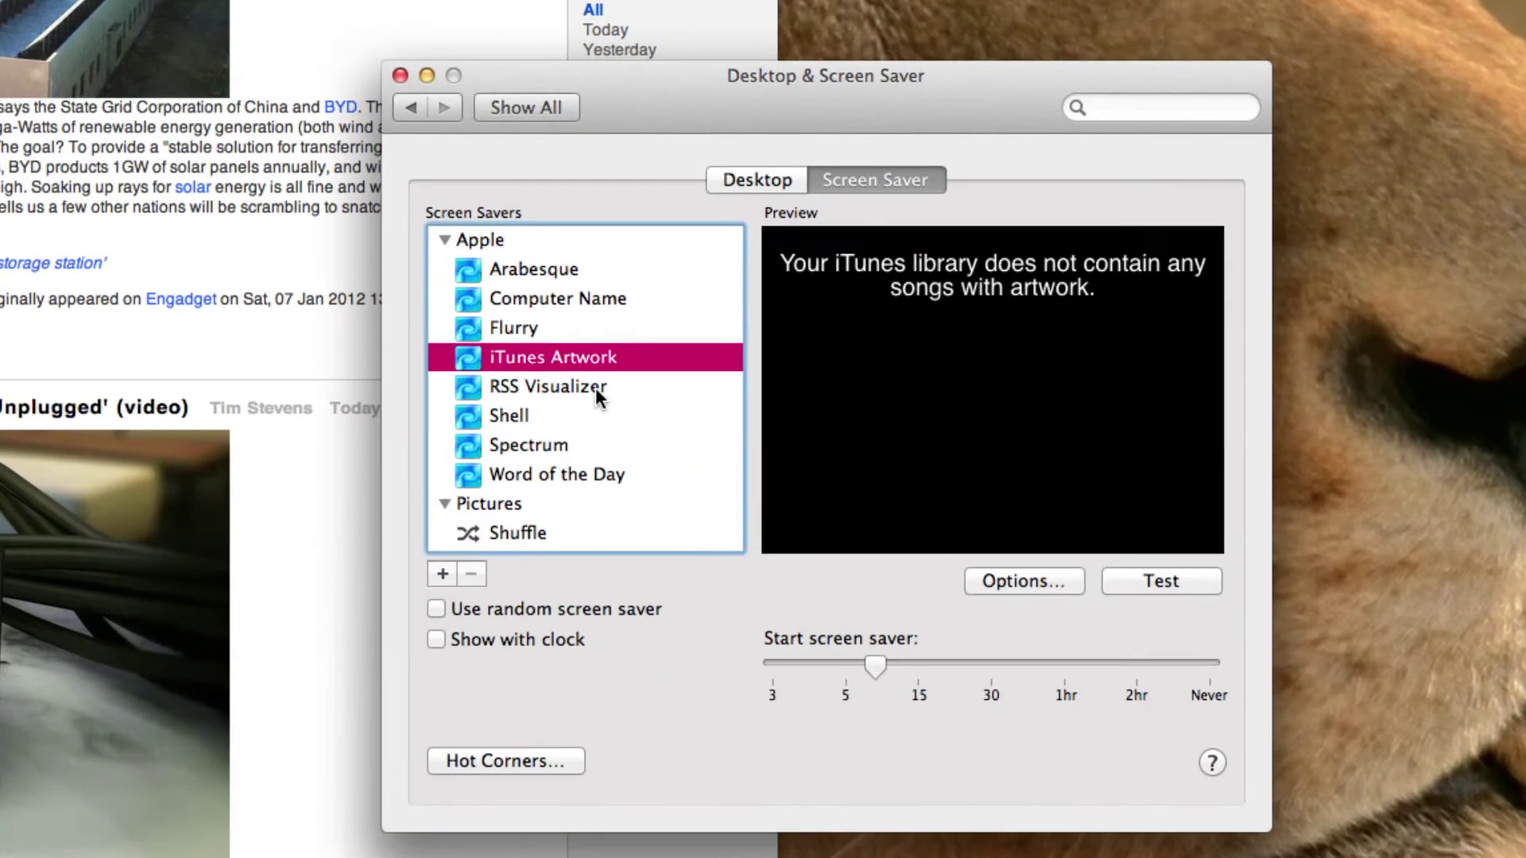
Select RSS Visualizer and view its feed options showing the Engadget feed URL.
{"action": "left_click", "coordinate": [592, 388]}
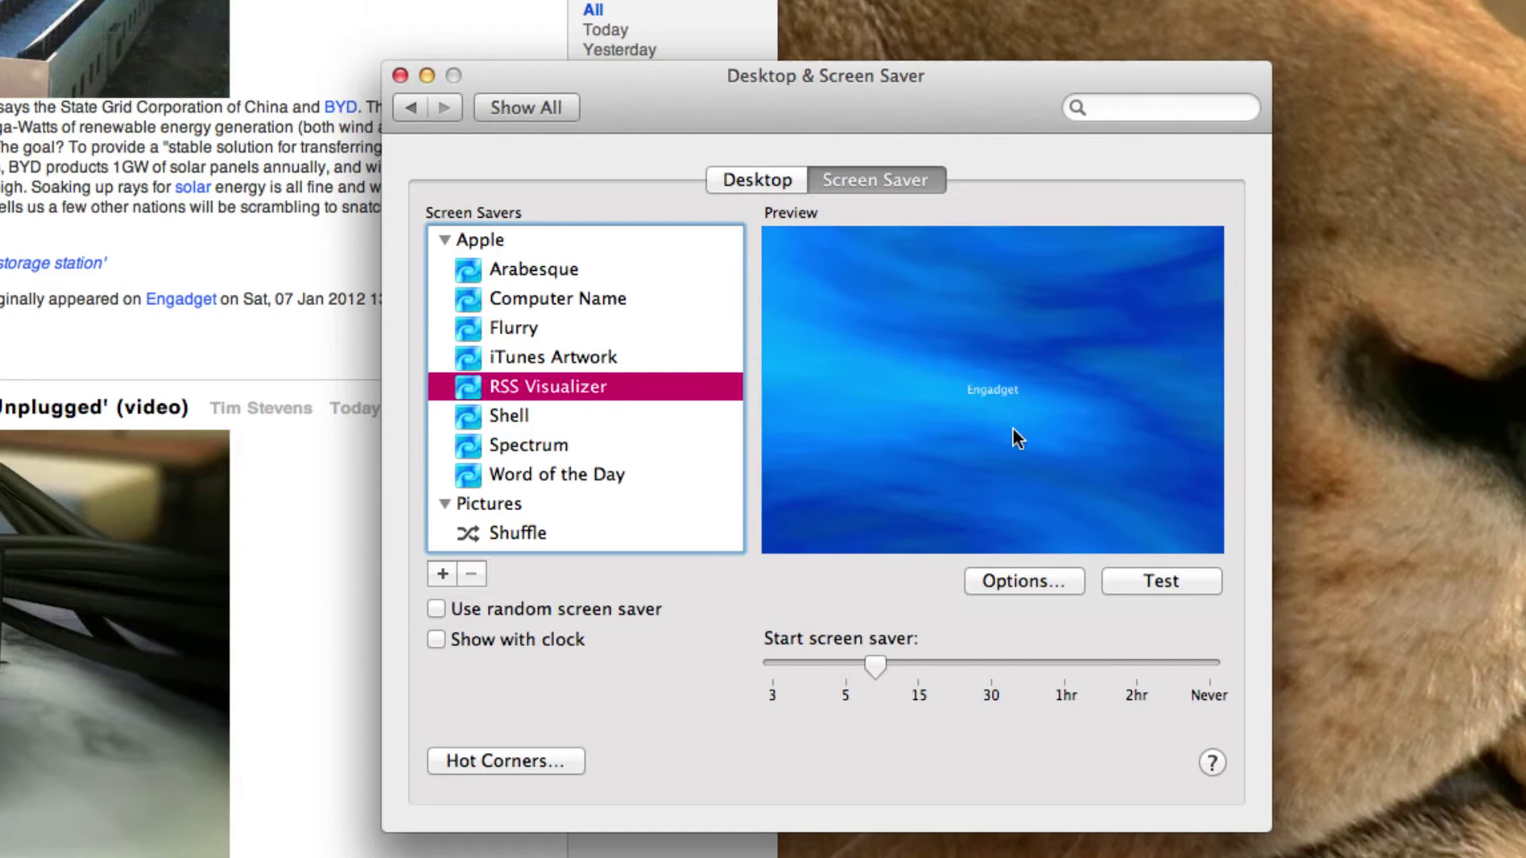
{"action": "left_click", "coordinate": [1038, 582]}
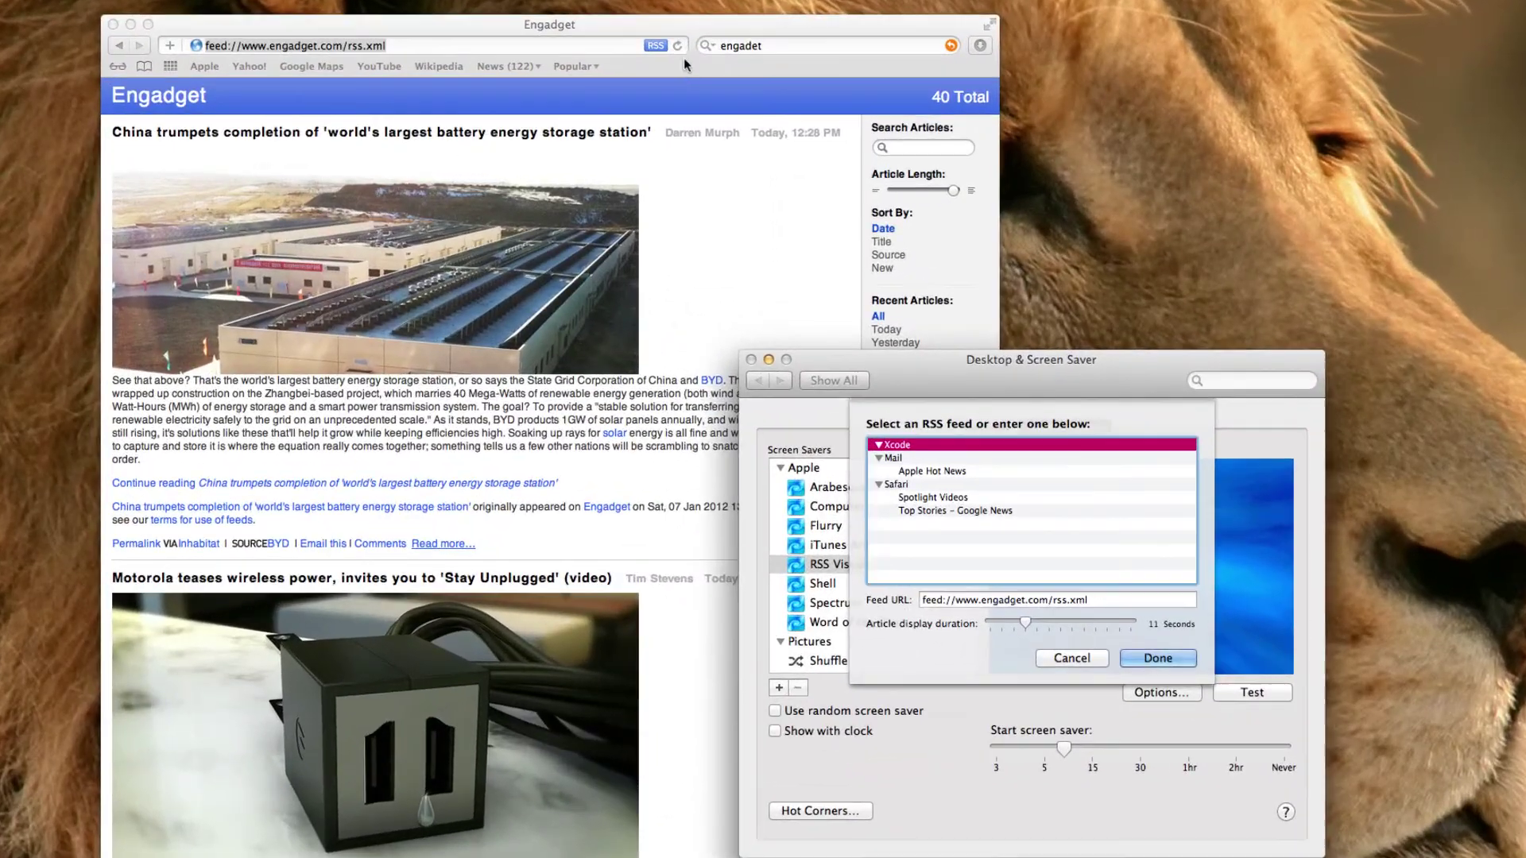
{"action": "left_click", "coordinate": [652, 64]}
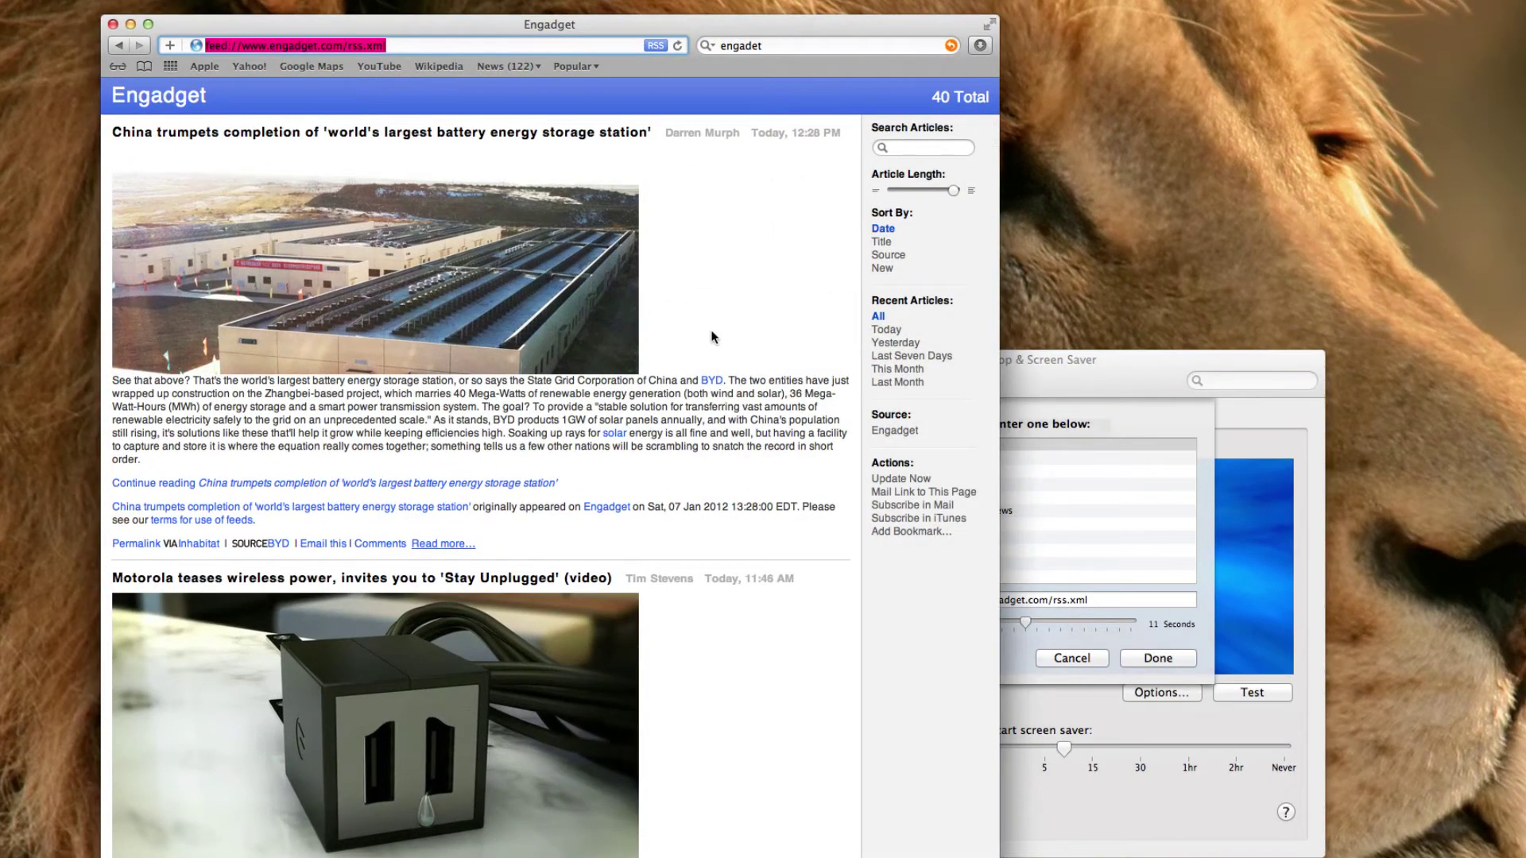
{"action": "left_click", "coordinate": [748, 276]}
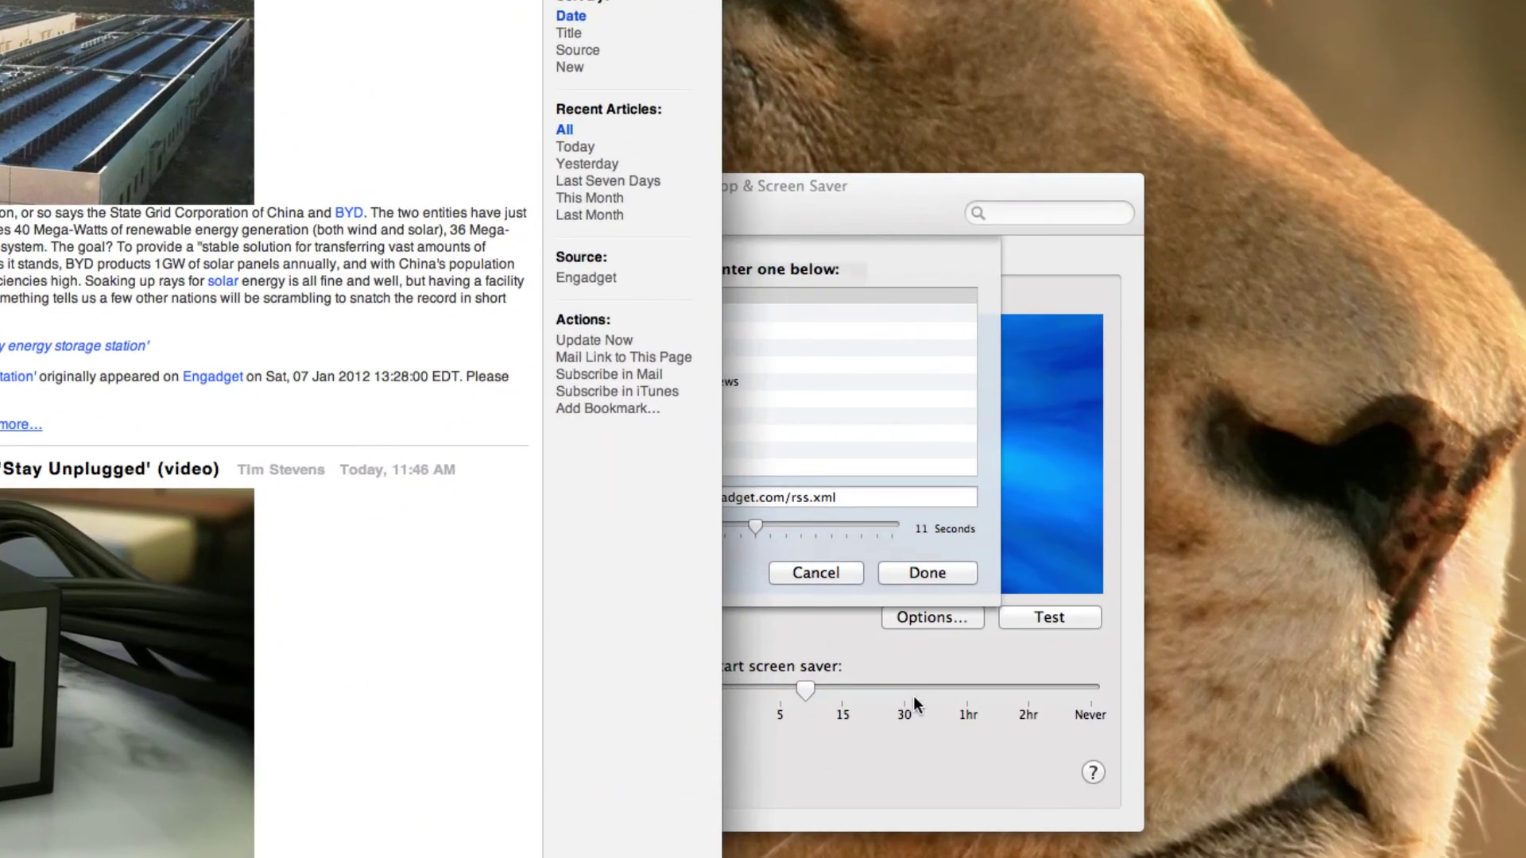
Confirm the Engadget feed for RSS Visualizer and close the RSS feed sheet.
{"action": "left_click", "coordinate": [1124, 720]}
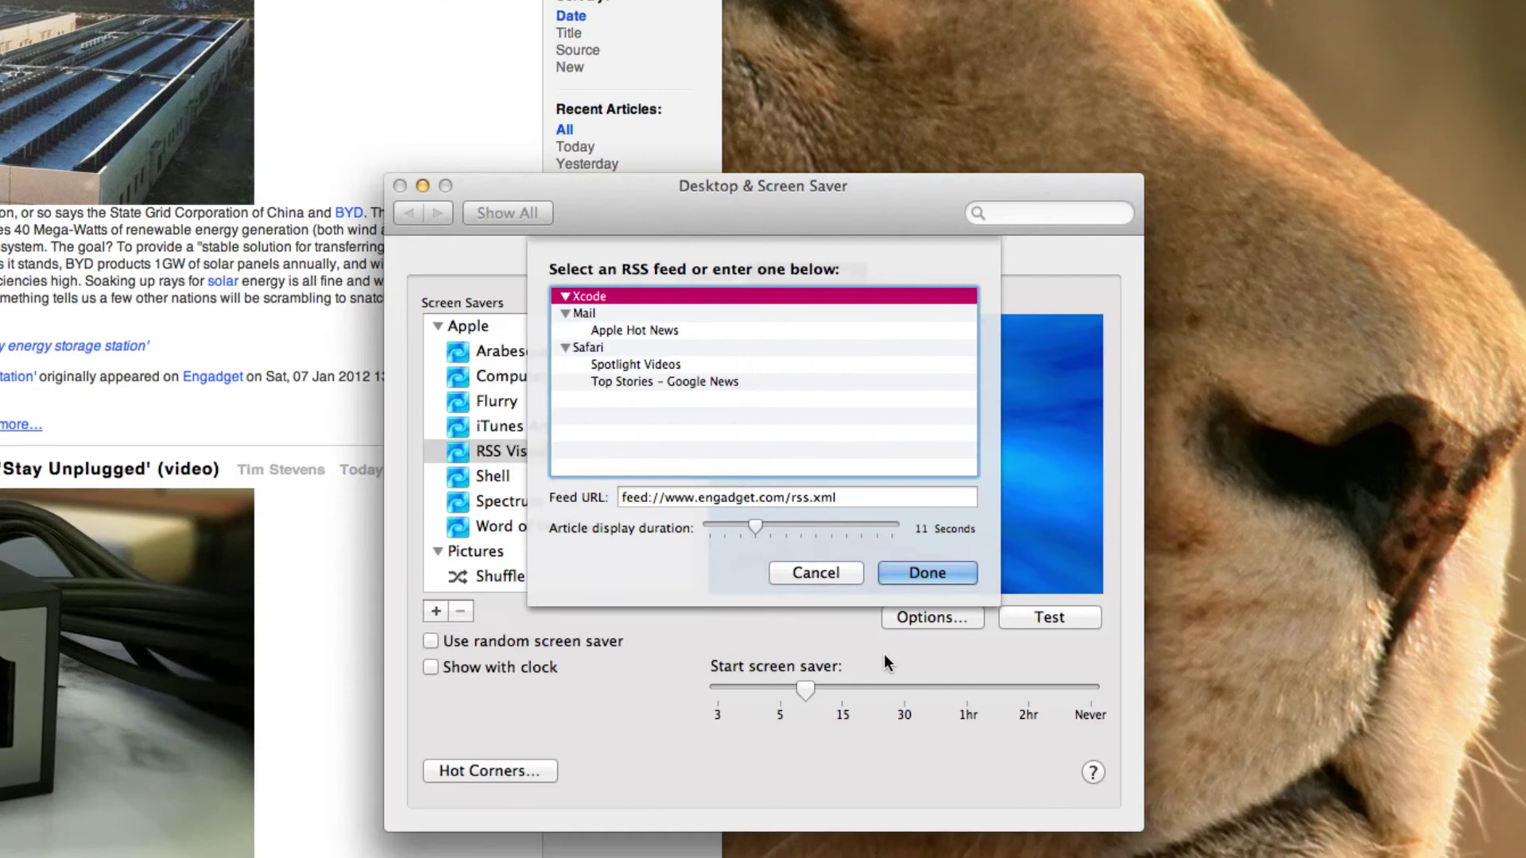
{"action": "left_click", "coordinate": [928, 573]}
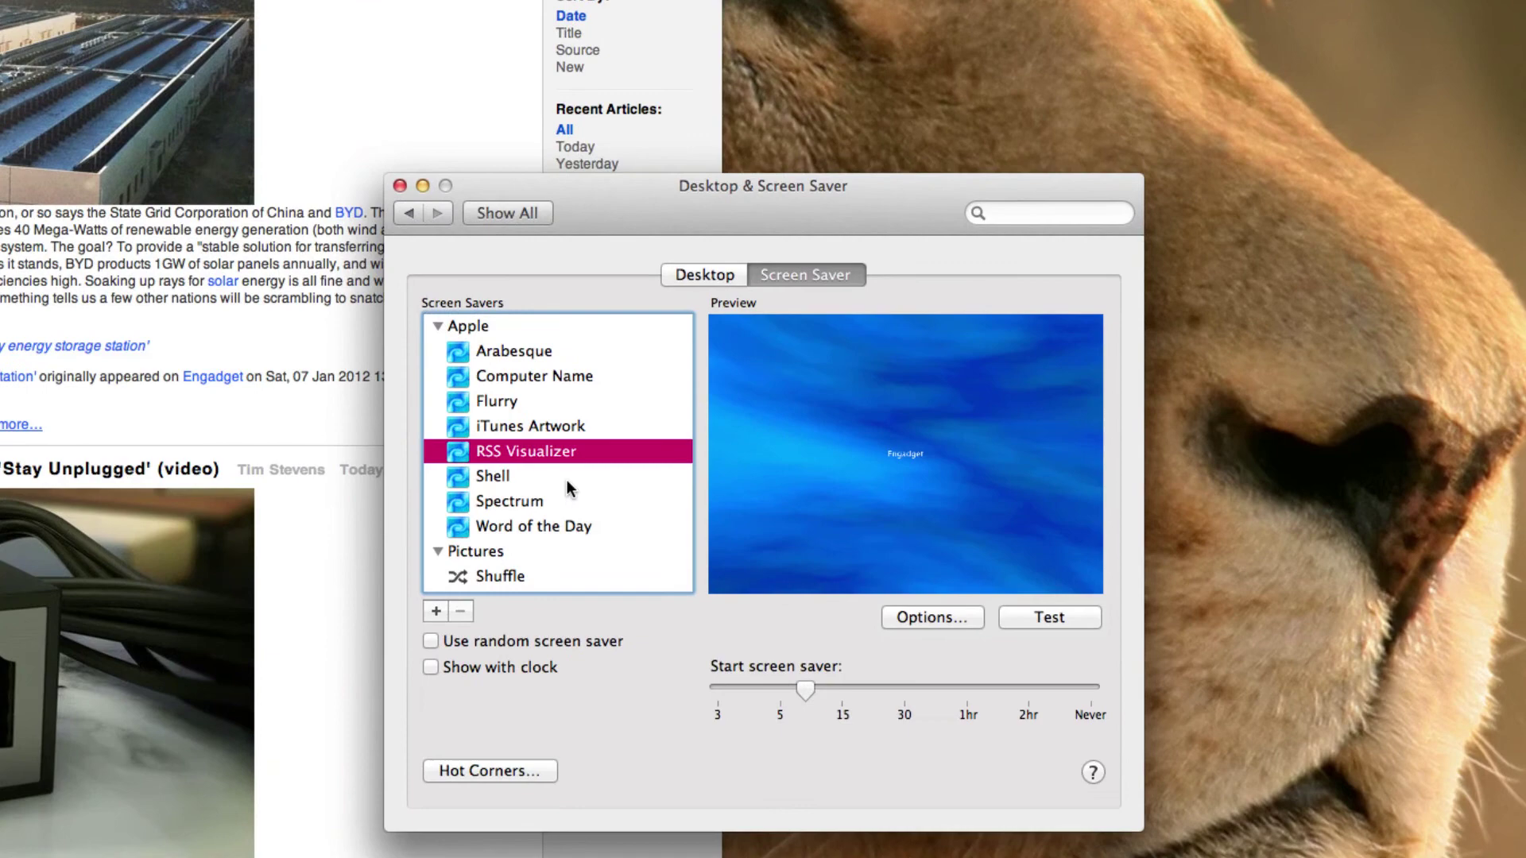
Preview the Shell and Spectrum screen savers, then select Word of the Day.
{"action": "left_click", "coordinate": [566, 478]}
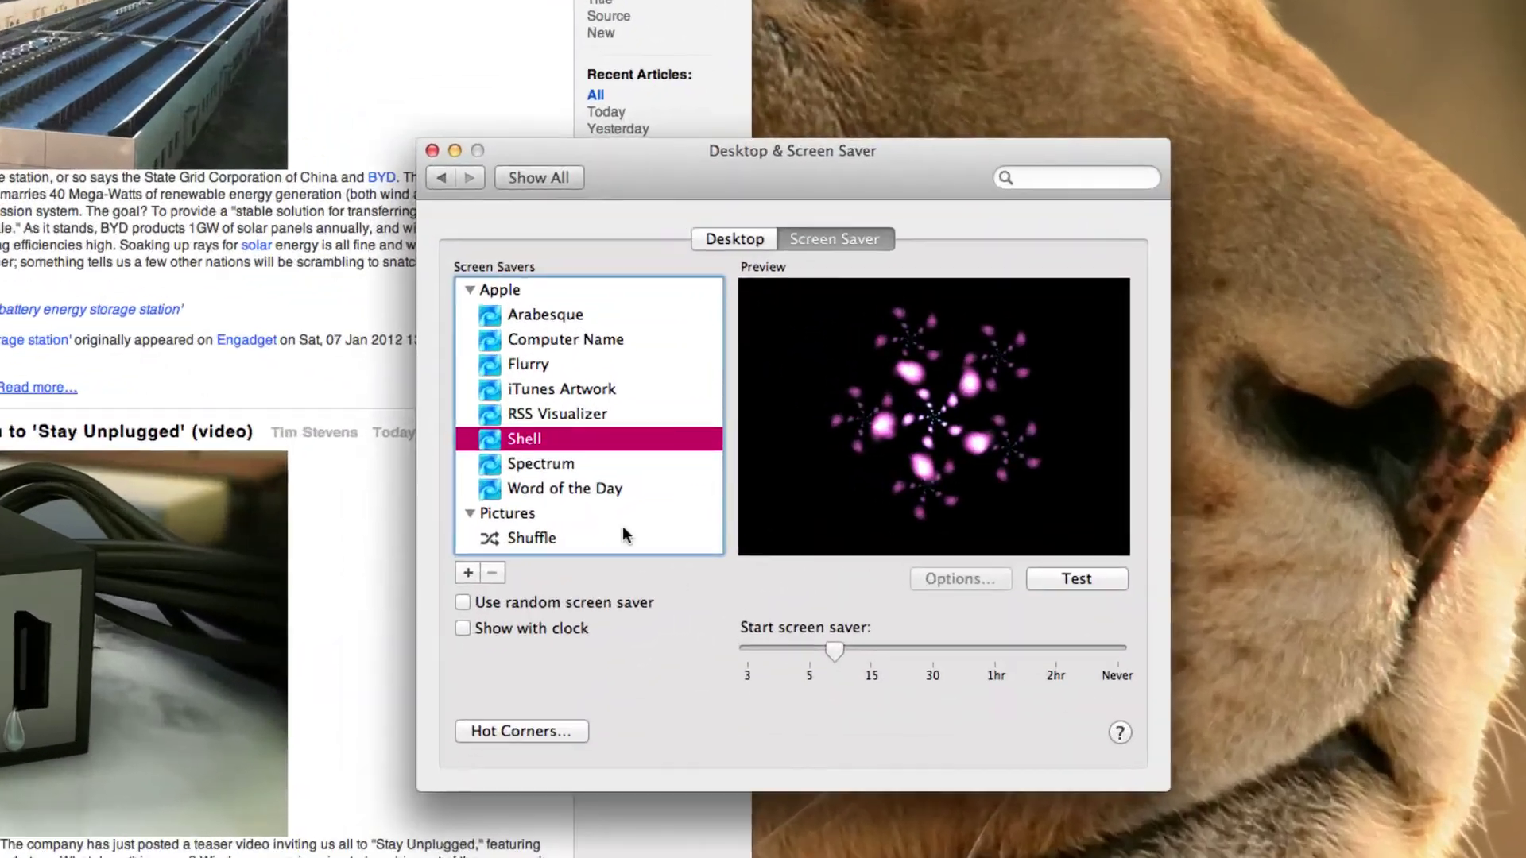
{"action": "left_click", "coordinate": [613, 465]}
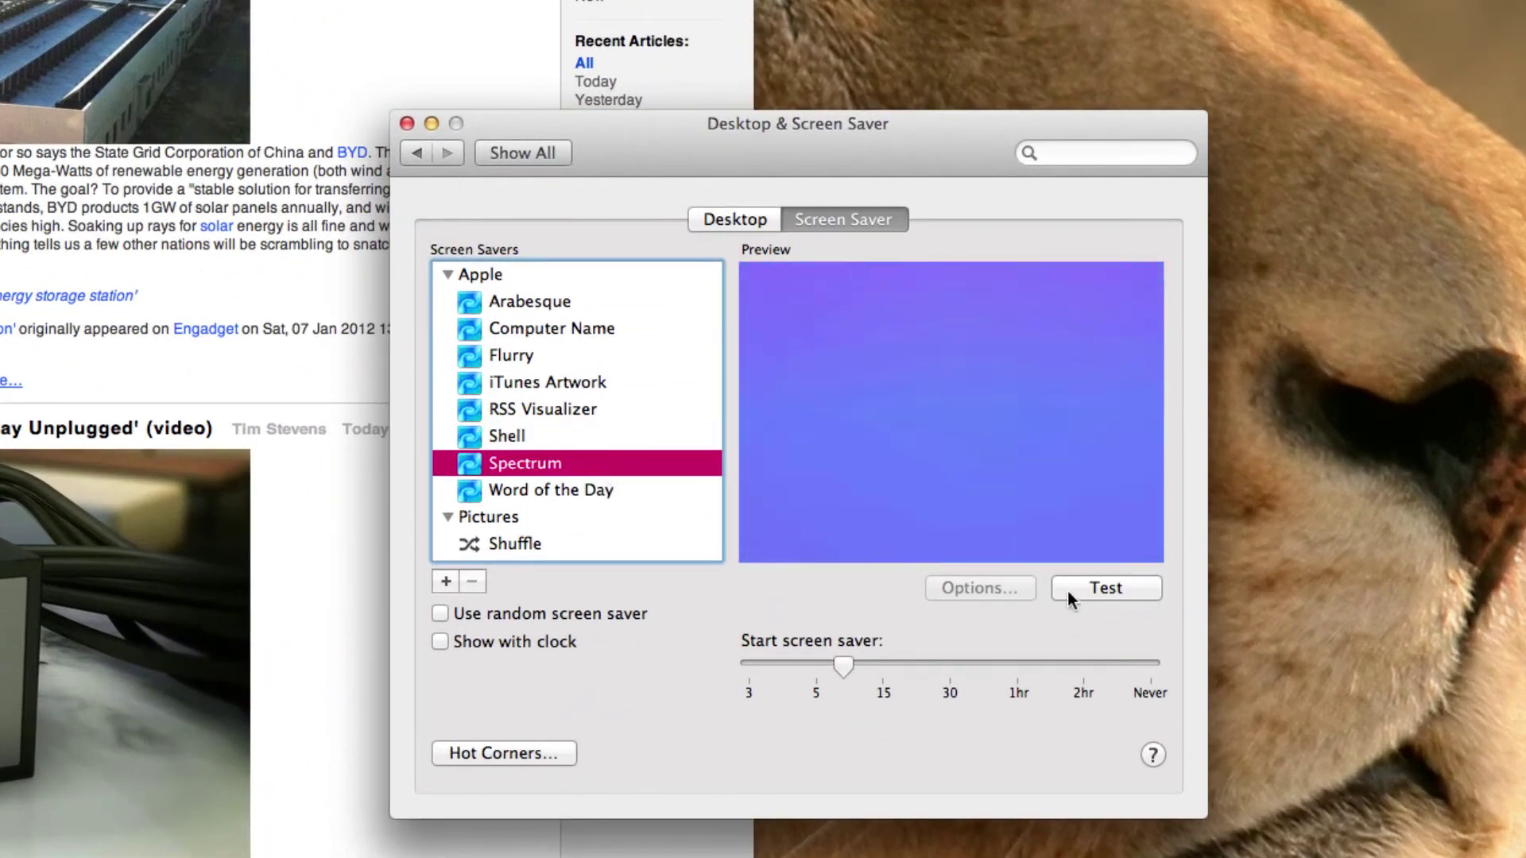
{"action": "left_click", "coordinate": [569, 490]}
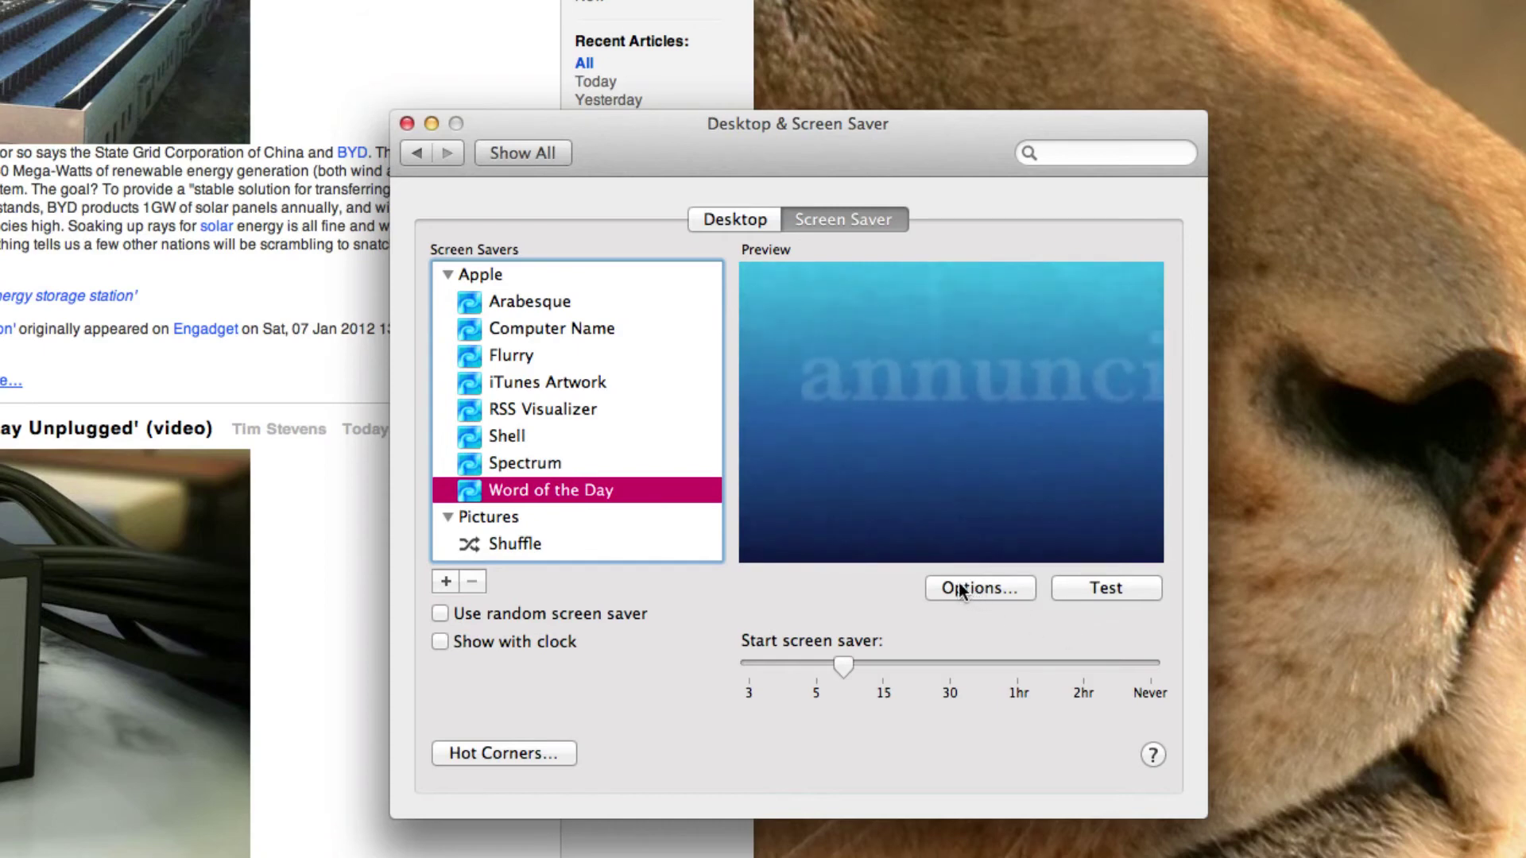
Keep Word of the Day's dictionary on Automatic and close its options sheet.
{"action": "left_click", "coordinate": [968, 596]}
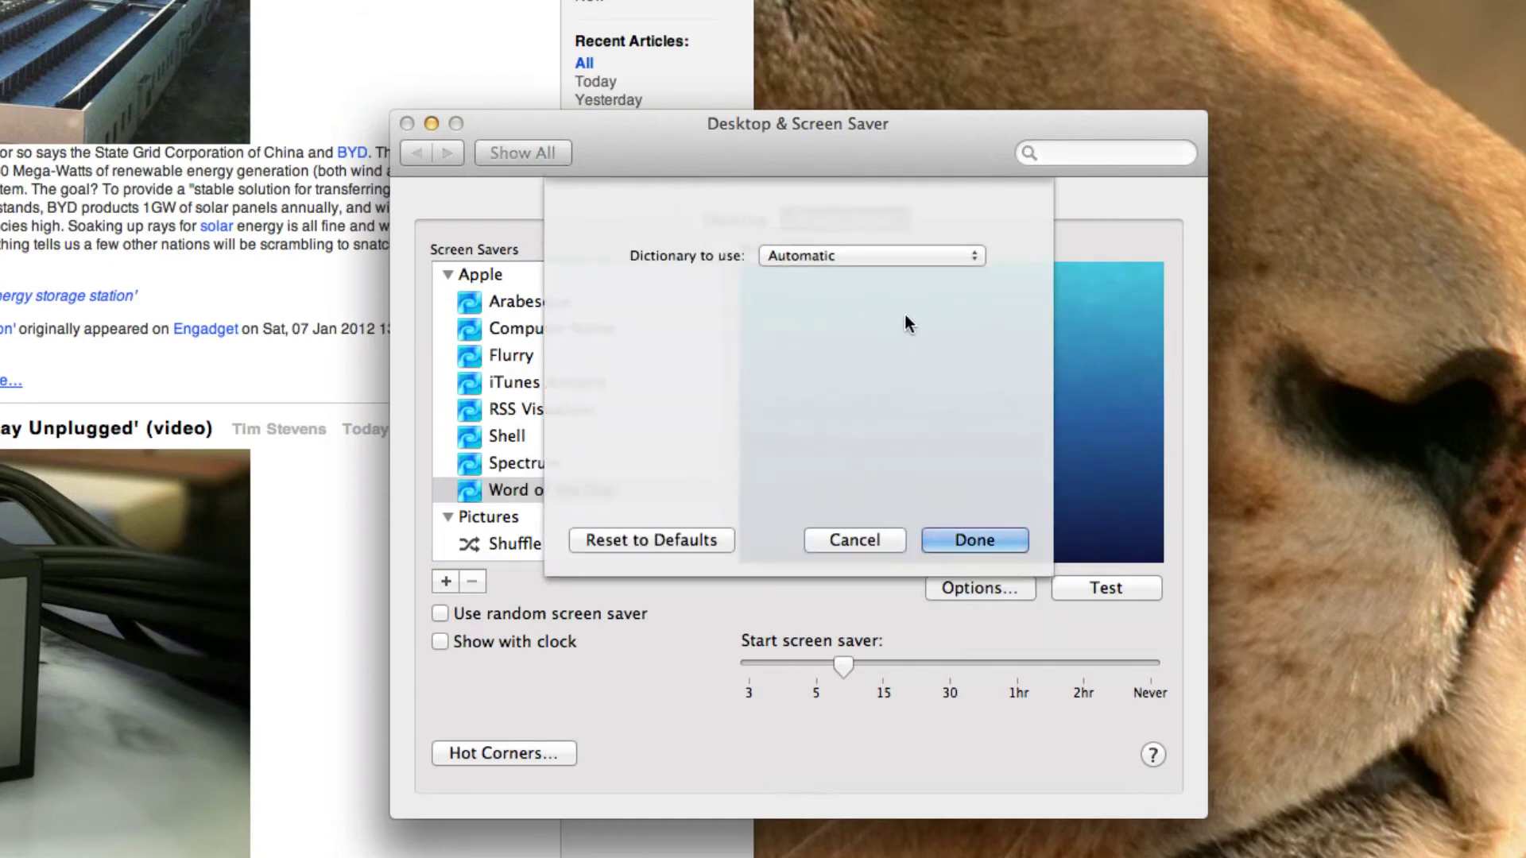
{"action": "left_click", "coordinate": [966, 251]}
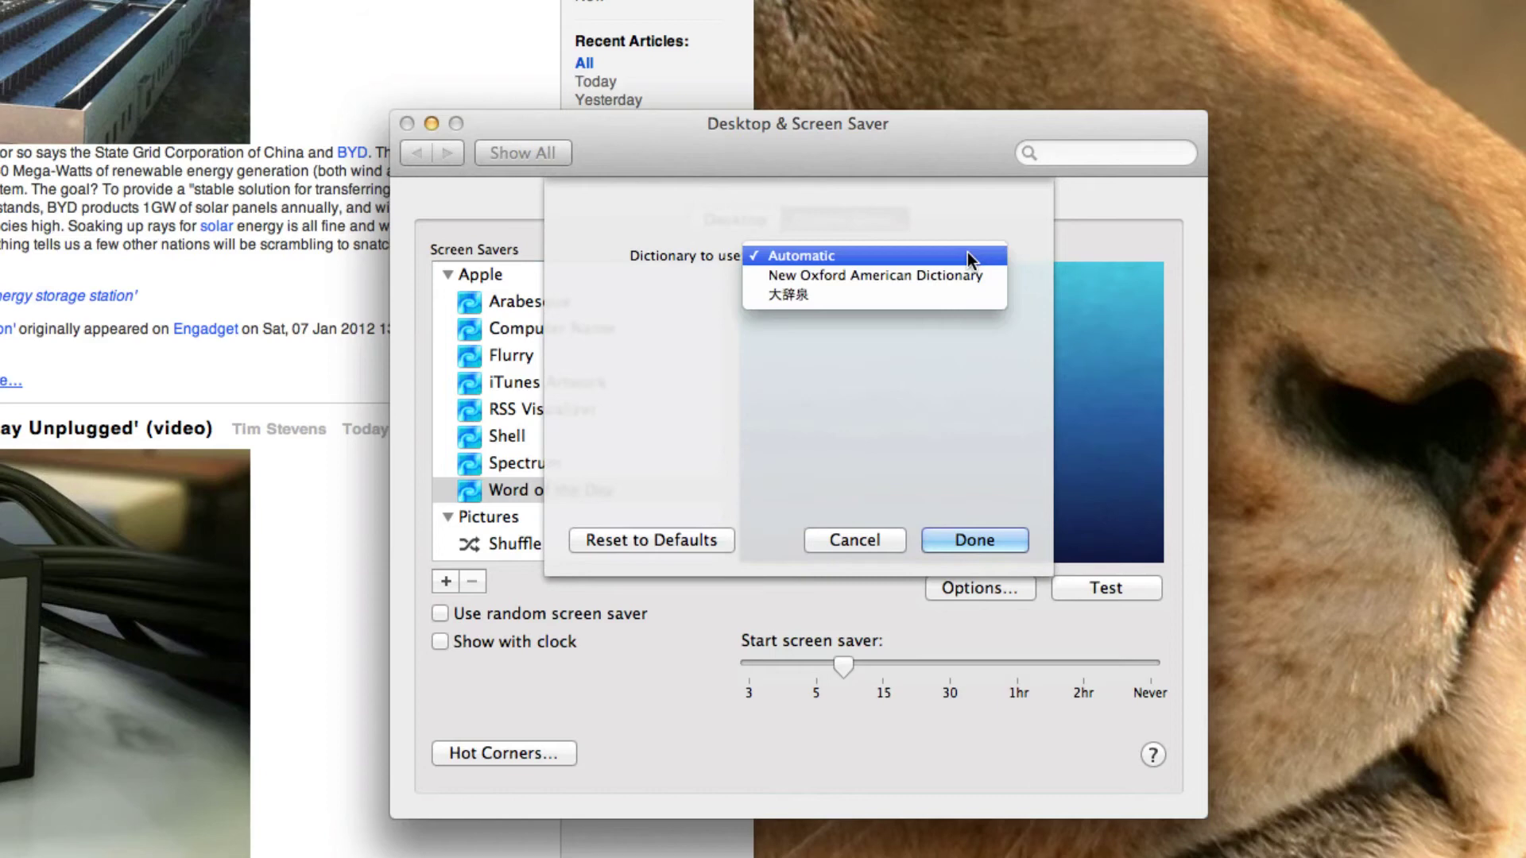
{"action": "left_click", "coordinate": [967, 255]}
{"action": "left_click", "coordinate": [974, 541]}
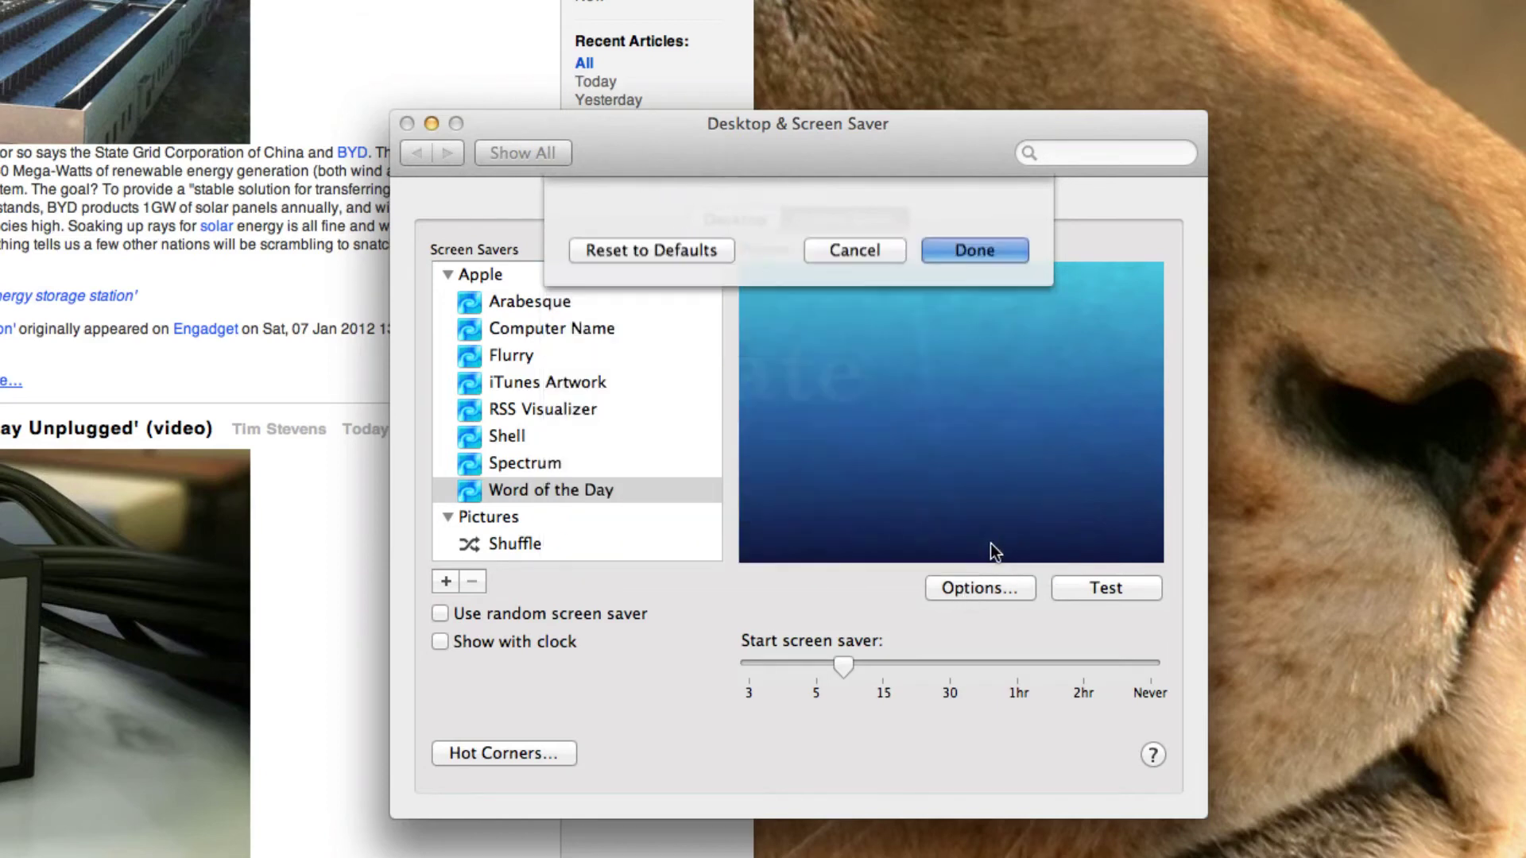
{"action": "scroll", "coordinate": [528, 504], "scroll_direction": "down", "scroll_amount": 2}
Try the Shuffle screen saver and cancel its picture-source sheet without changes.
{"action": "left_click", "coordinate": [582, 475]}
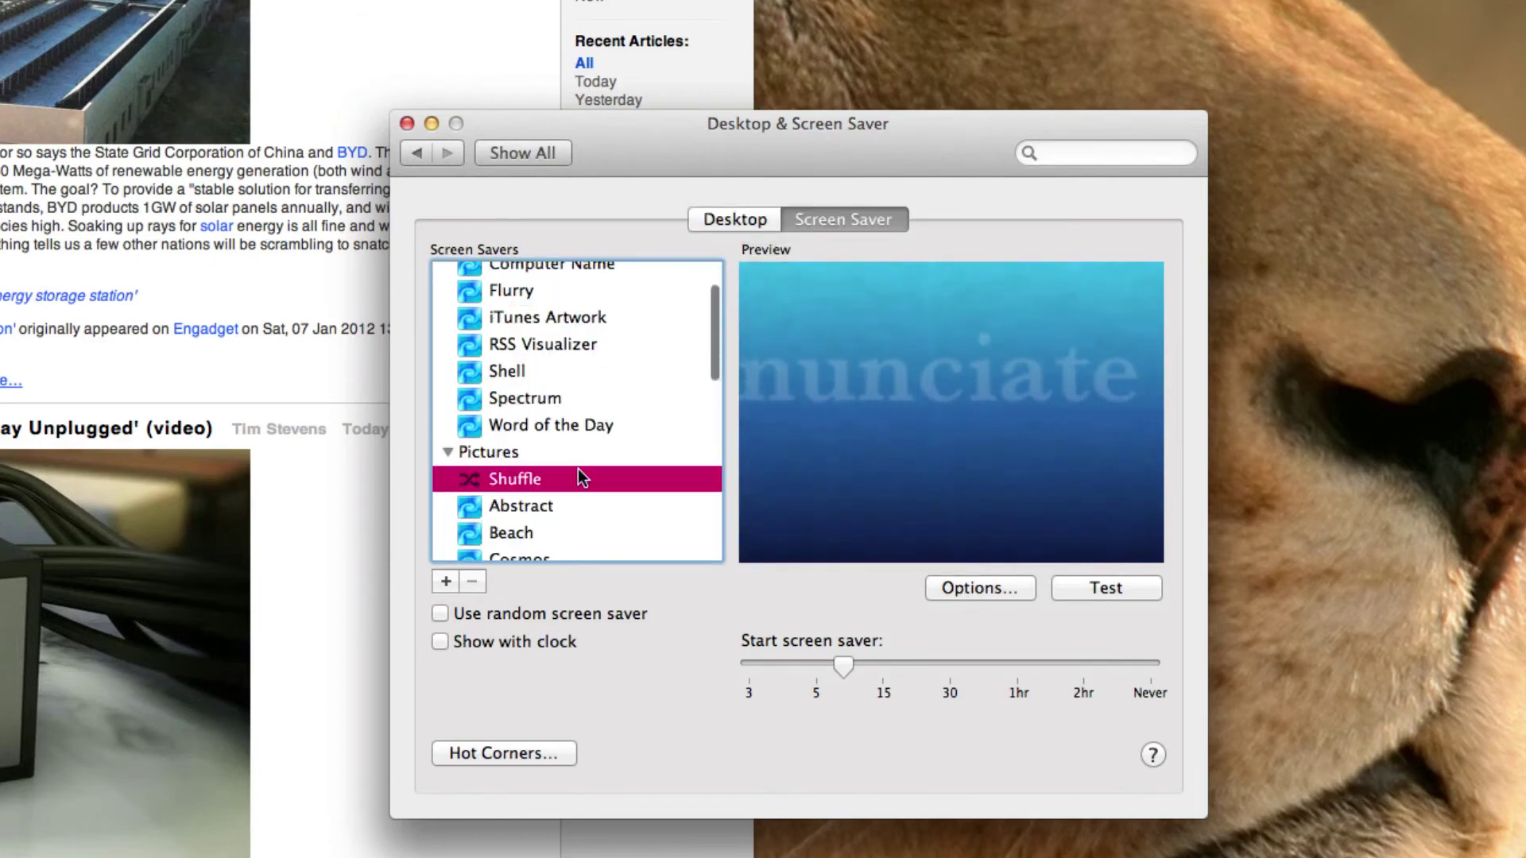
{"action": "scroll", "coordinate": [818, 402], "scroll_direction": "down", "scroll_amount": 2}
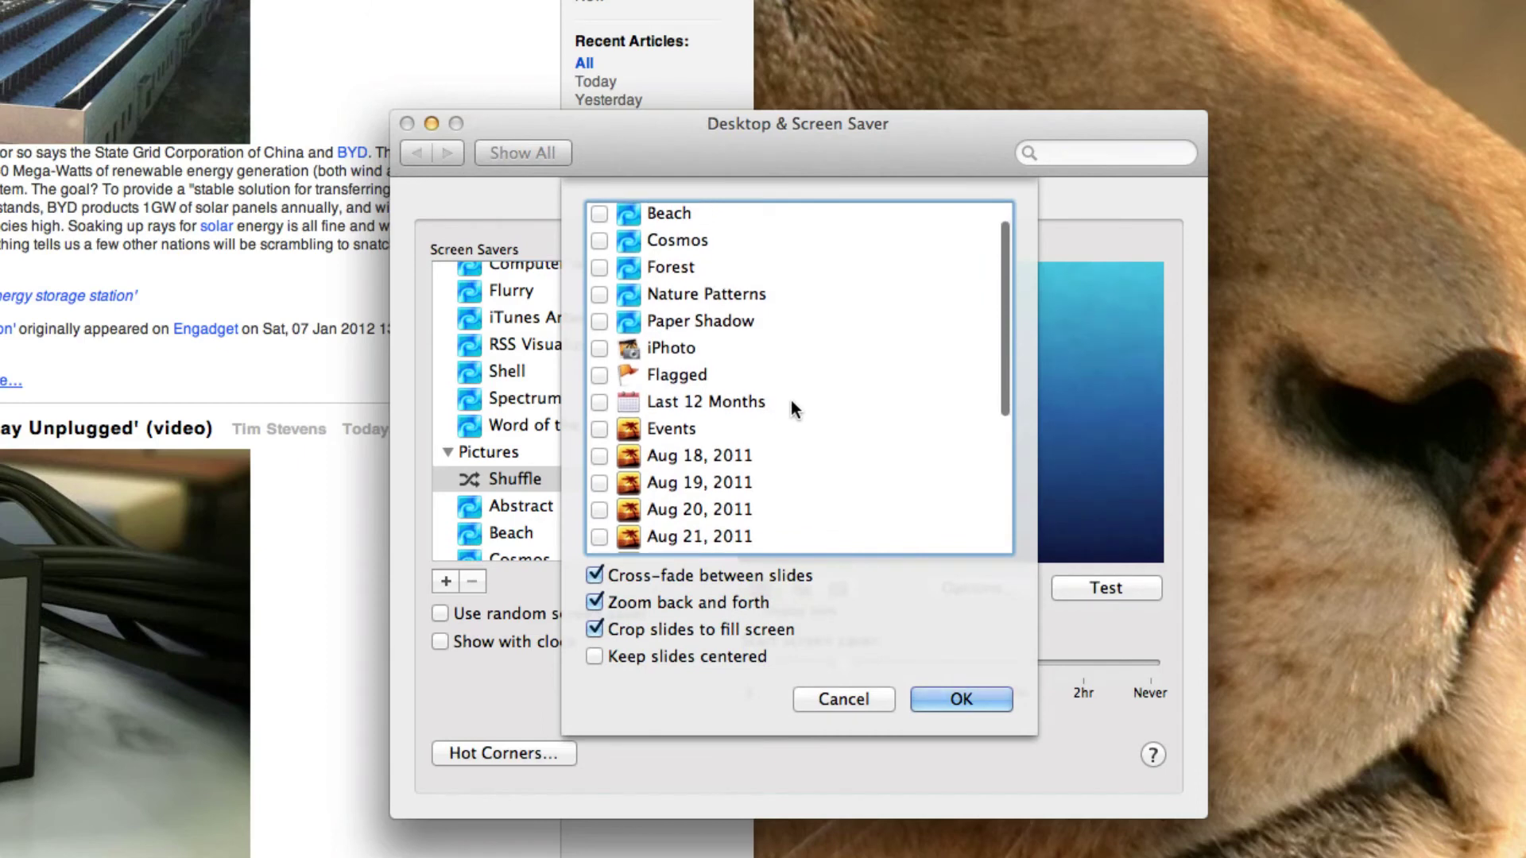
{"action": "scroll", "coordinate": [790, 399], "scroll_direction": "up", "scroll_amount": 2}
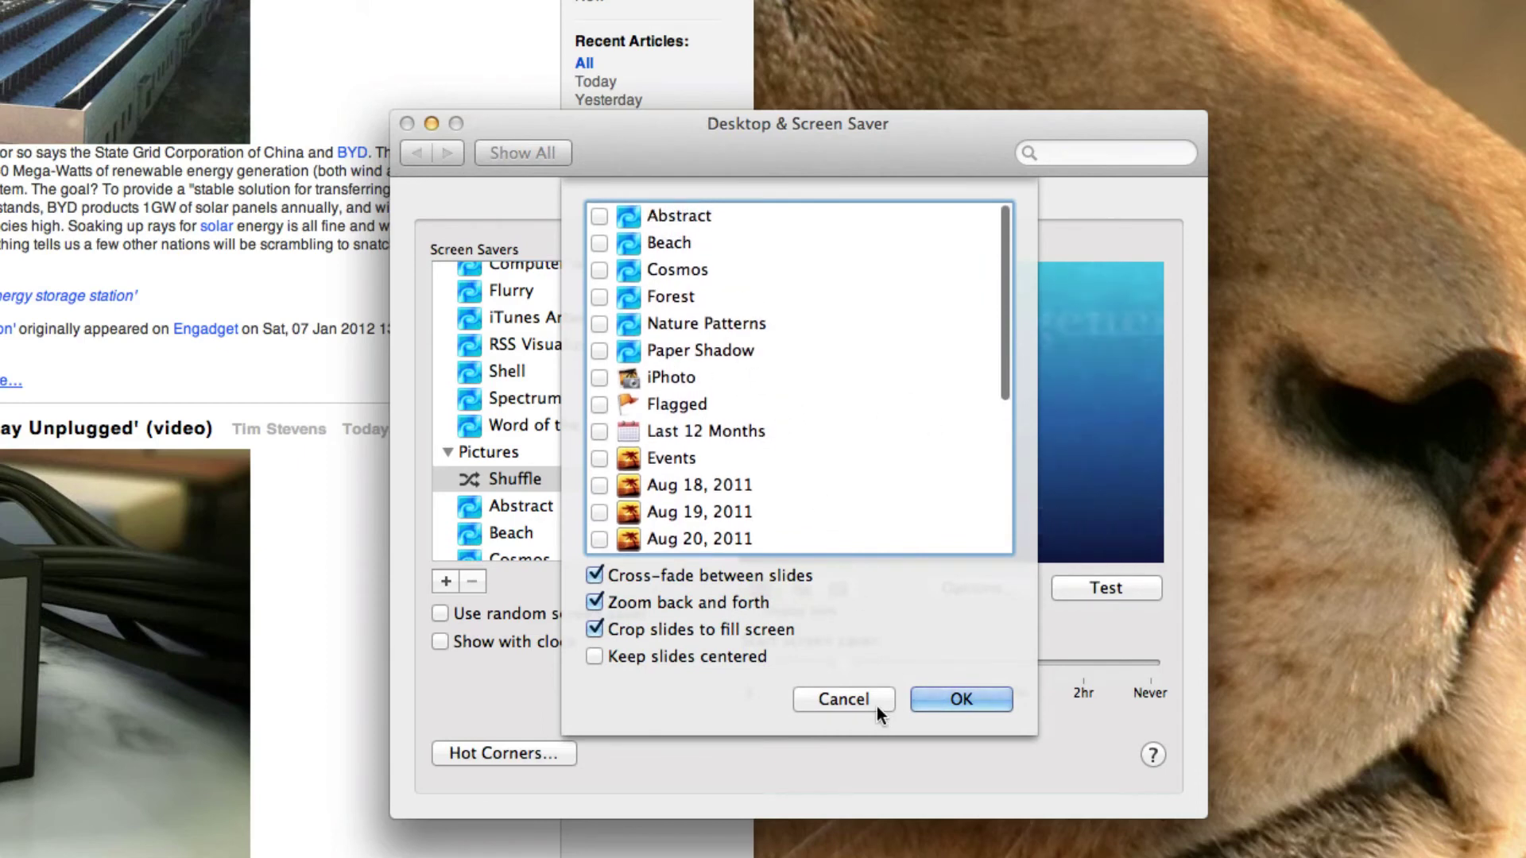
{"action": "left_click", "coordinate": [832, 692]}
Preview Abstract, then pick Beach and open its slideshow options.
{"action": "left_click", "coordinate": [581, 513]}
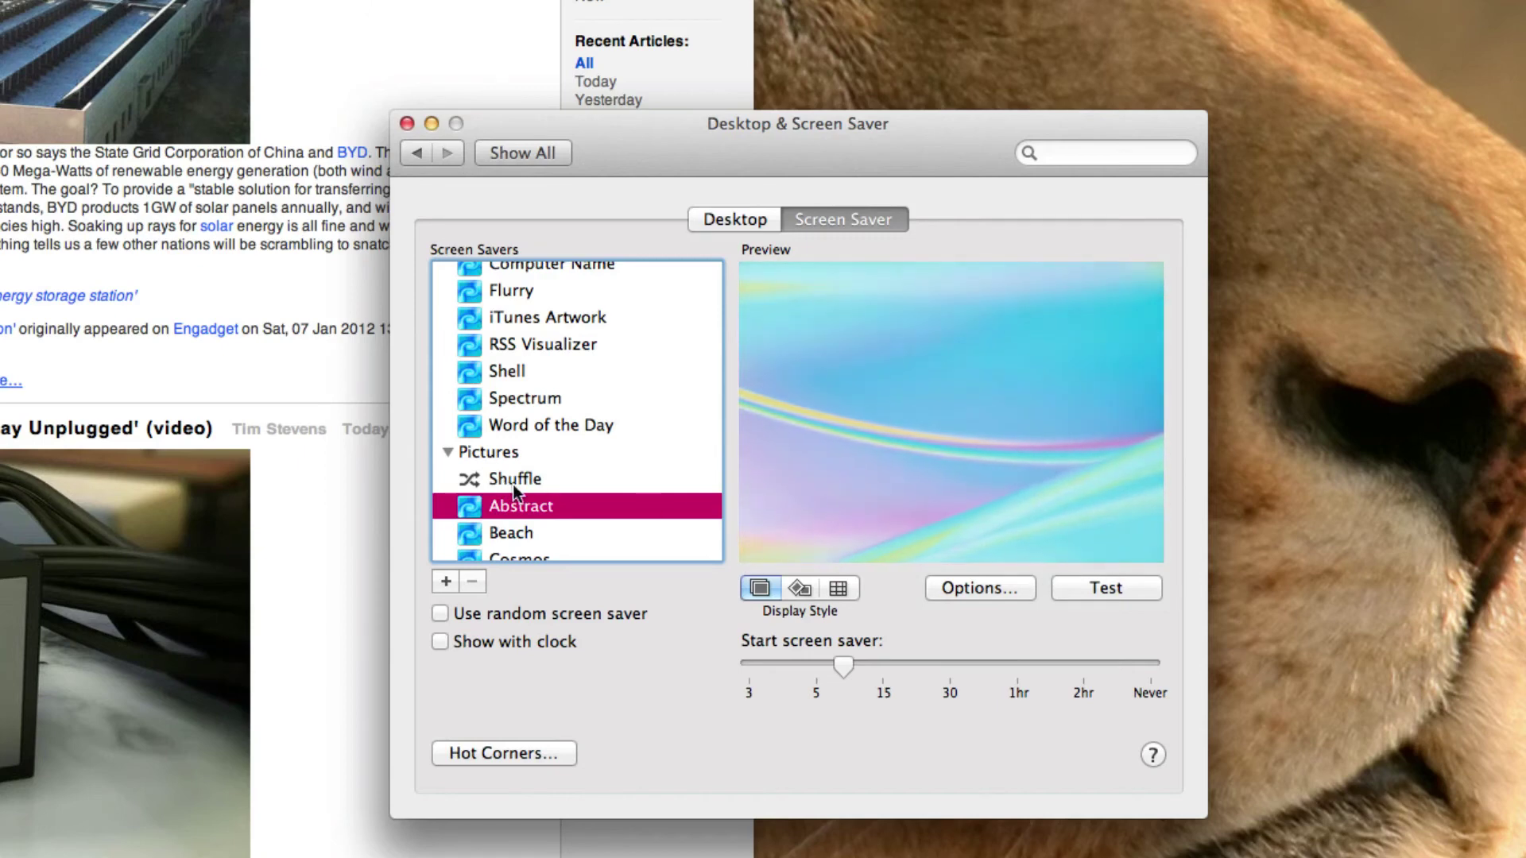
{"action": "scroll", "coordinate": [524, 493], "scroll_direction": "down", "scroll_amount": 2}
{"action": "left_click", "coordinate": [543, 470]}
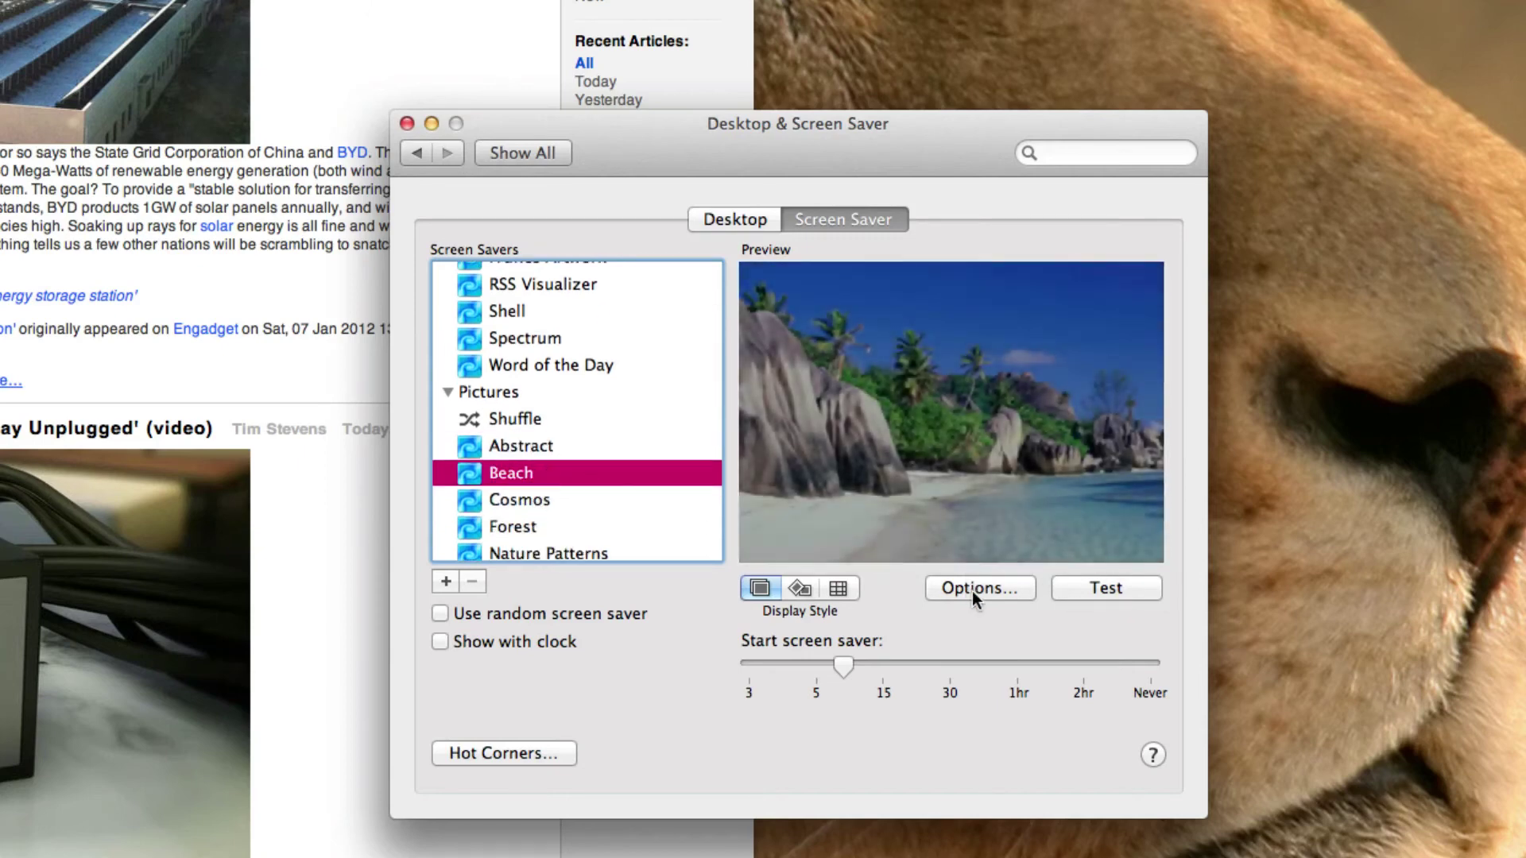
{"action": "left_click", "coordinate": [975, 592]}
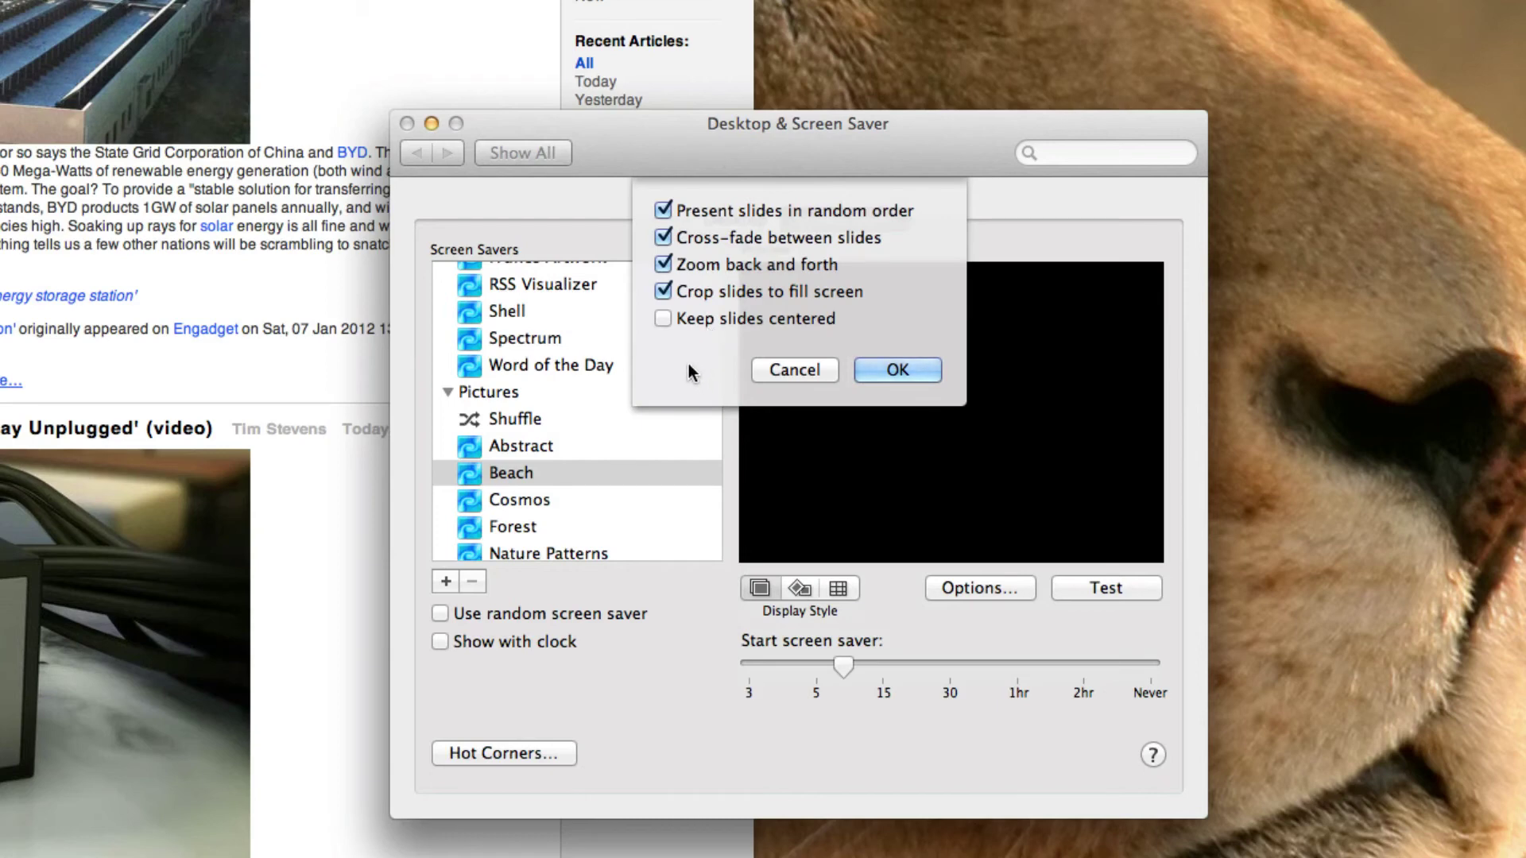
Accept Beach's slide options, try Collage and Mosaic, return to Slideshow, then choose Cosmos.
{"action": "left_click", "coordinate": [884, 381]}
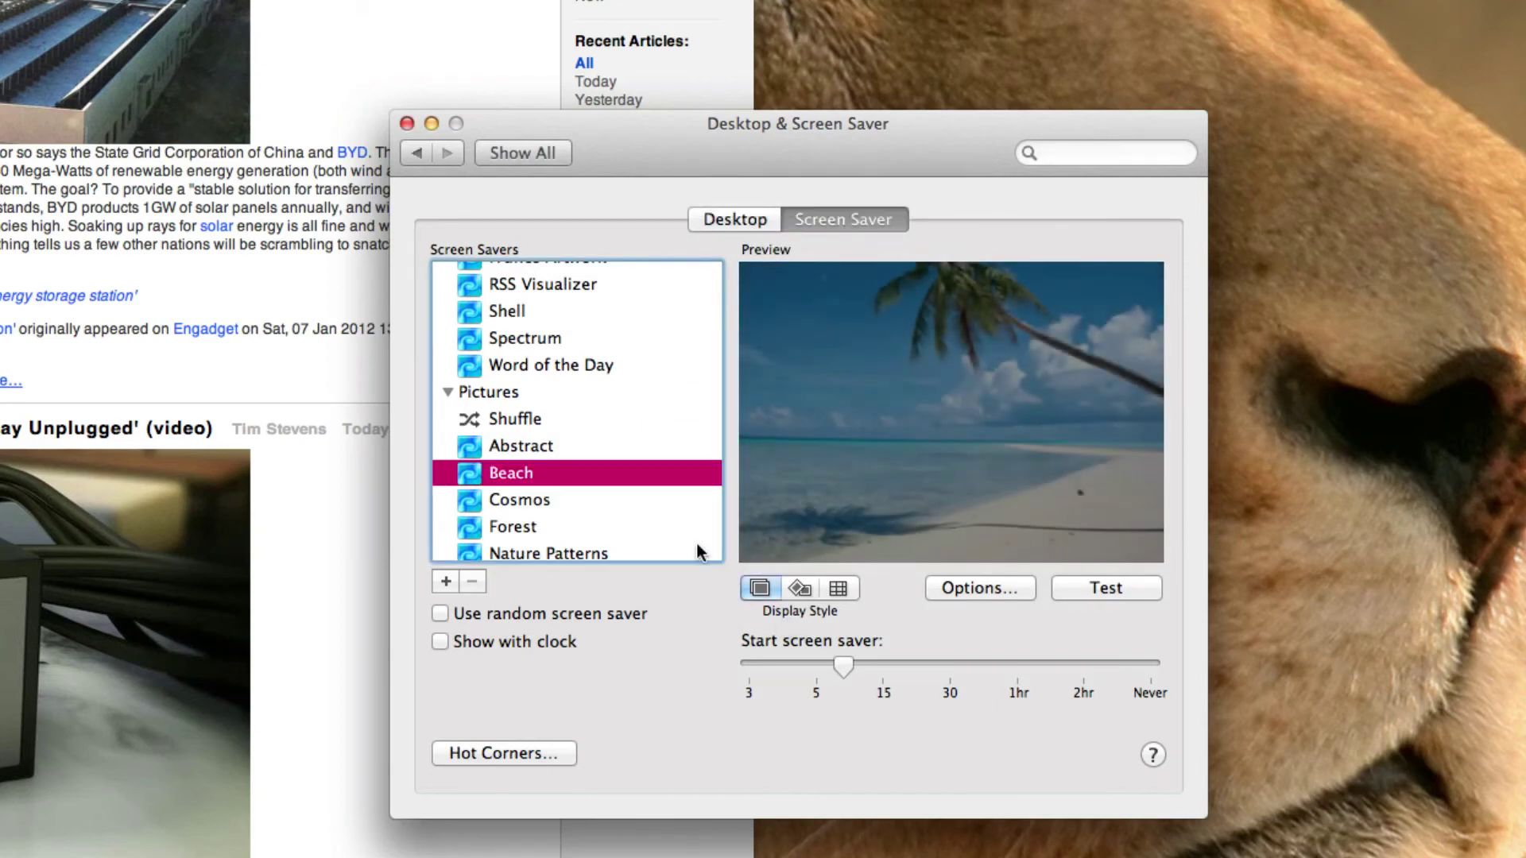
{"action": "left_click", "coordinate": [807, 587]}
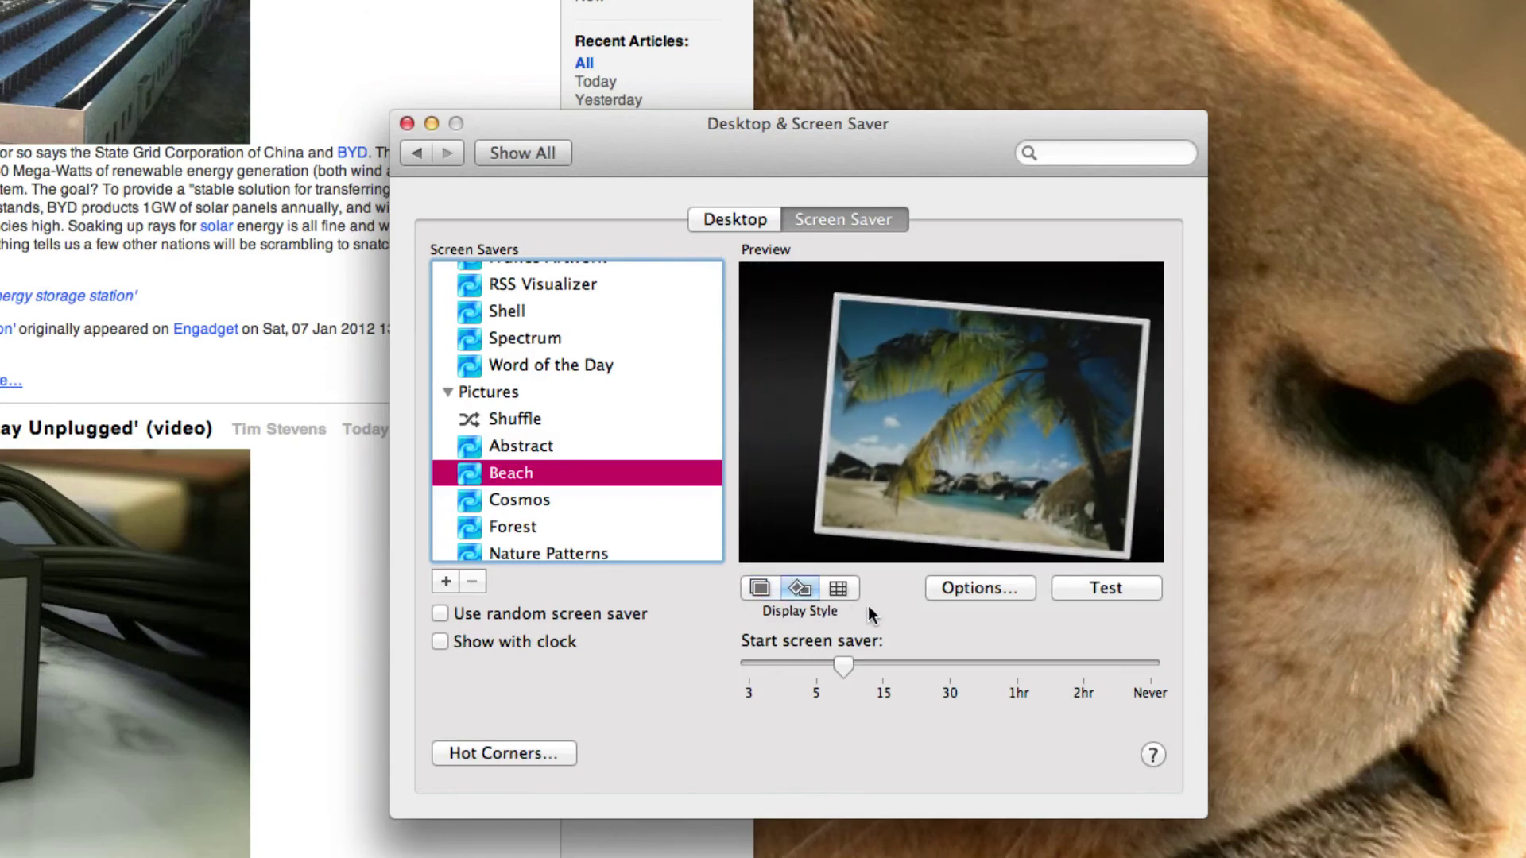
{"action": "left_click", "coordinate": [838, 588]}
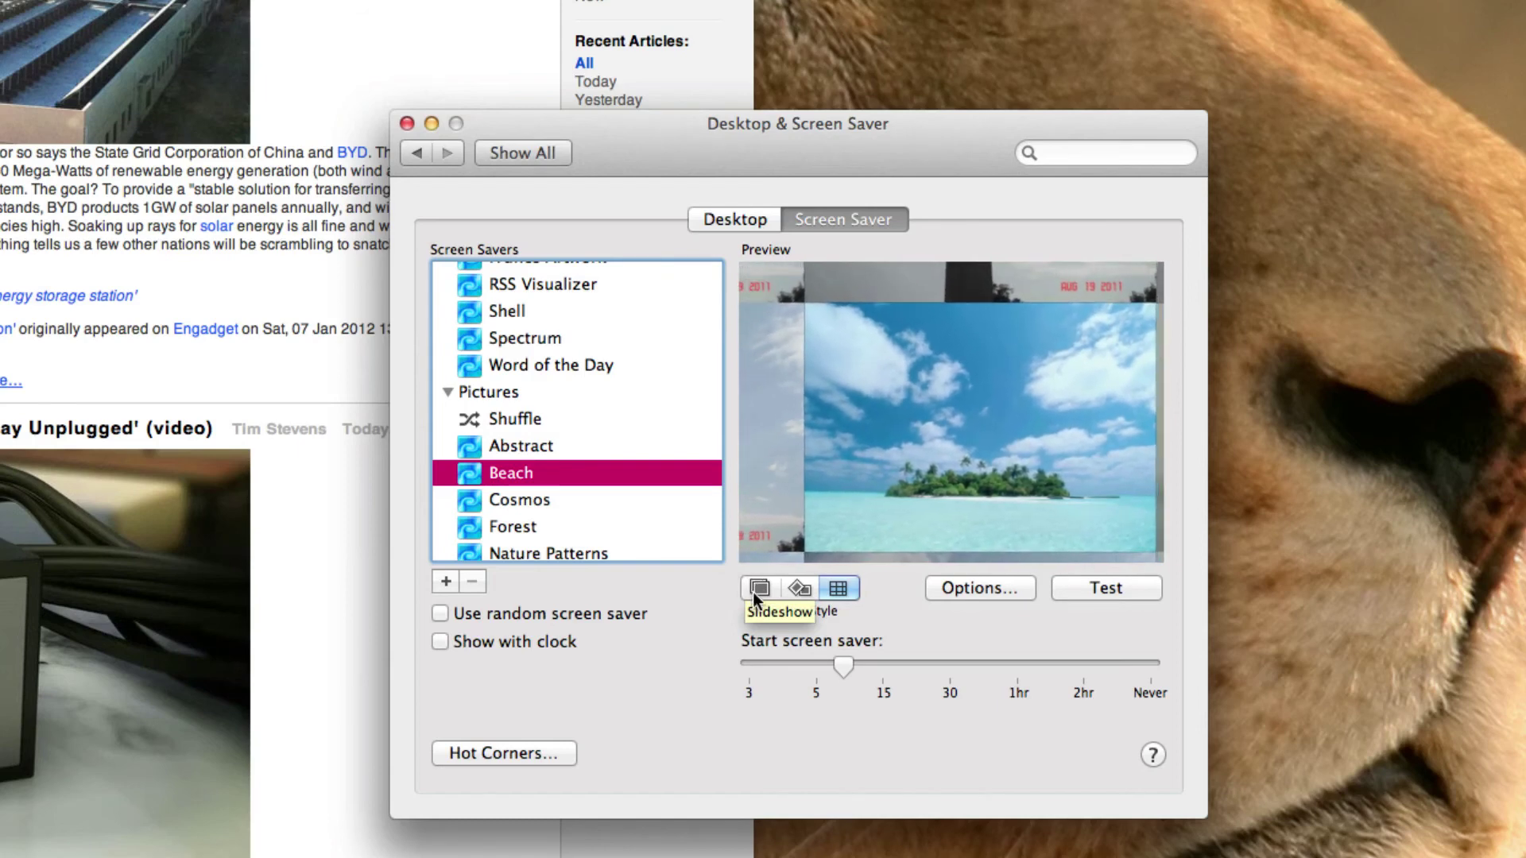
{"action": "left_click", "coordinate": [752, 593]}
{"action": "left_click", "coordinate": [597, 504]}
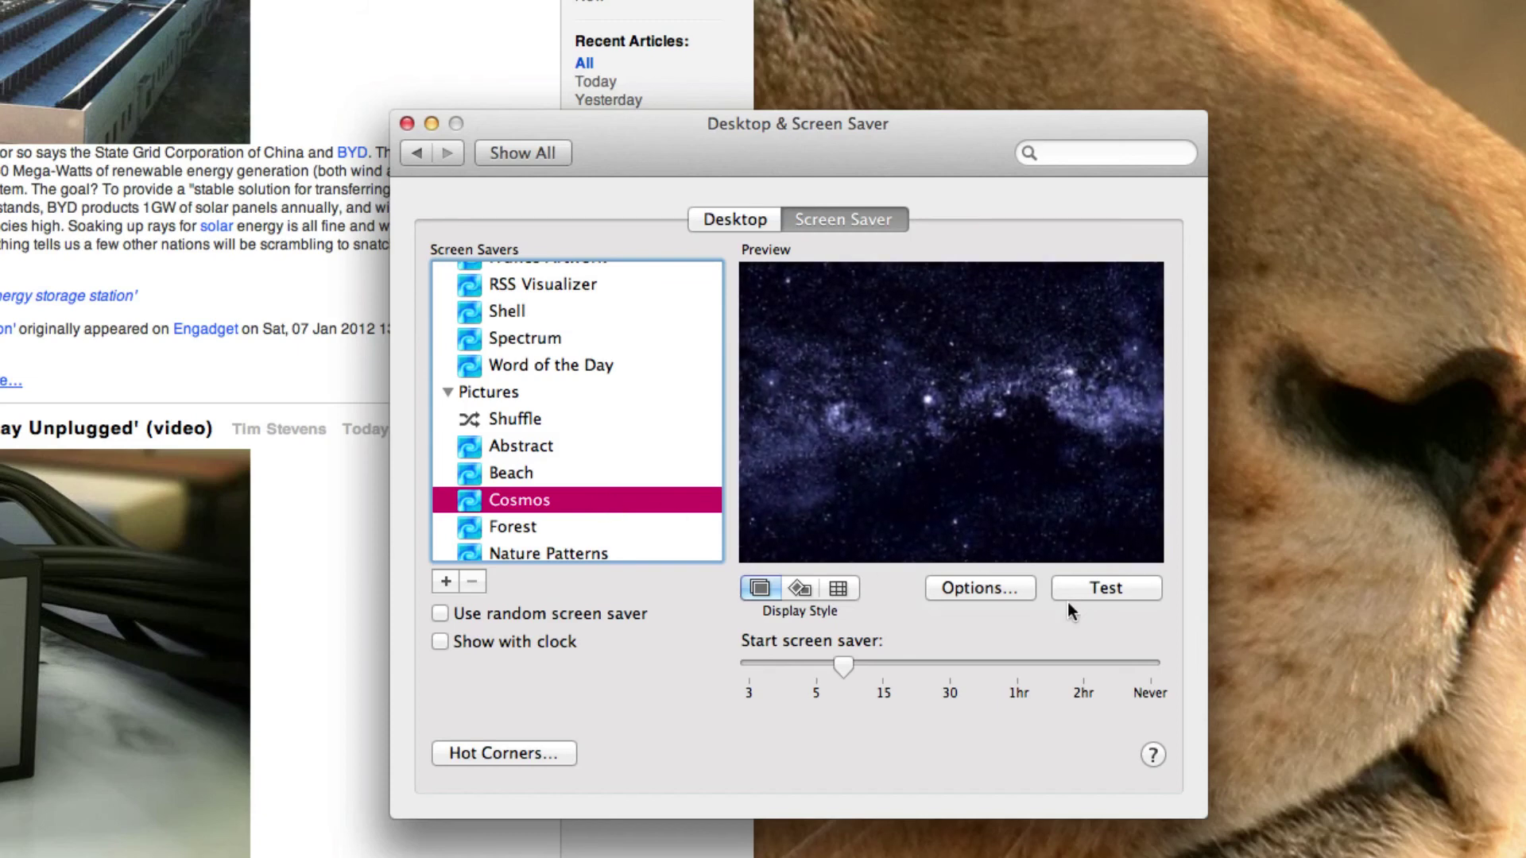
Select the iPhoto library as the screen saver source.
{"action": "scroll", "coordinate": [647, 485], "scroll_direction": "down", "scroll_amount": 6}
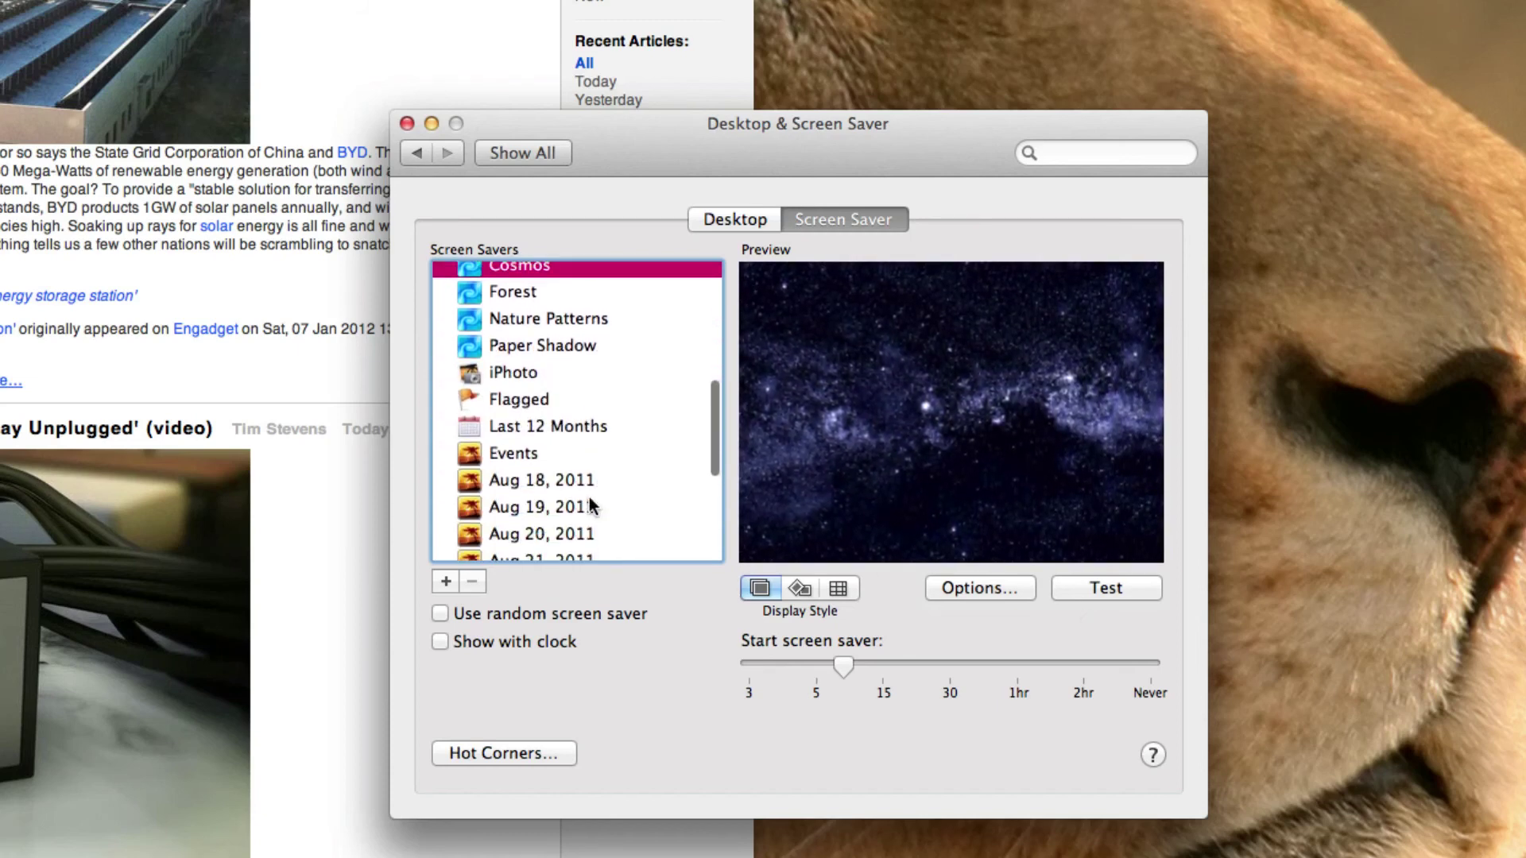
{"action": "left_click", "coordinate": [556, 372]}
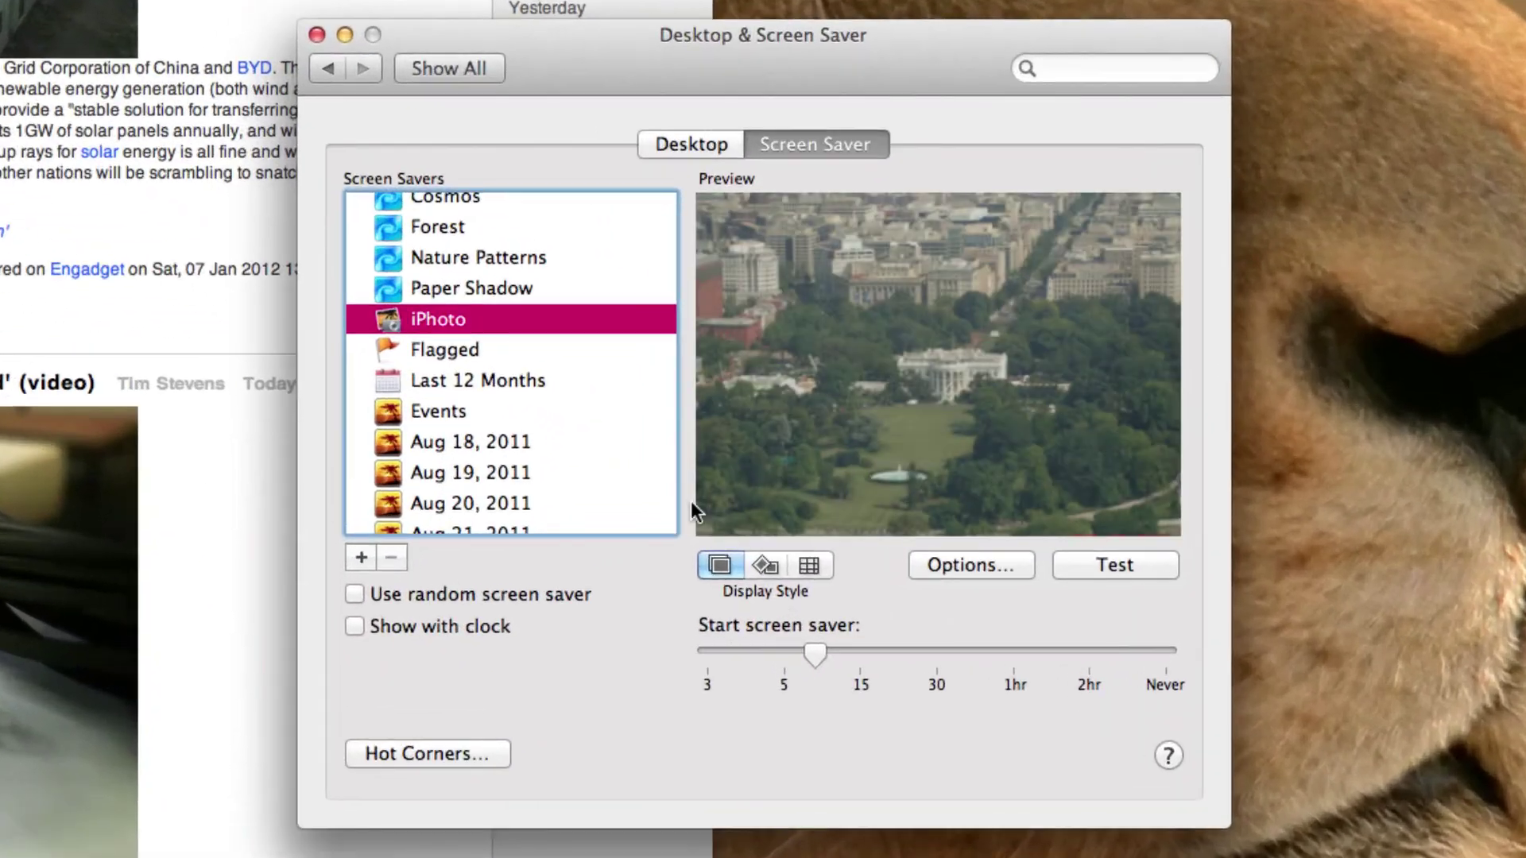
{"action": "scroll", "coordinate": [534, 437], "scroll_direction": "down", "scroll_amount": 5}
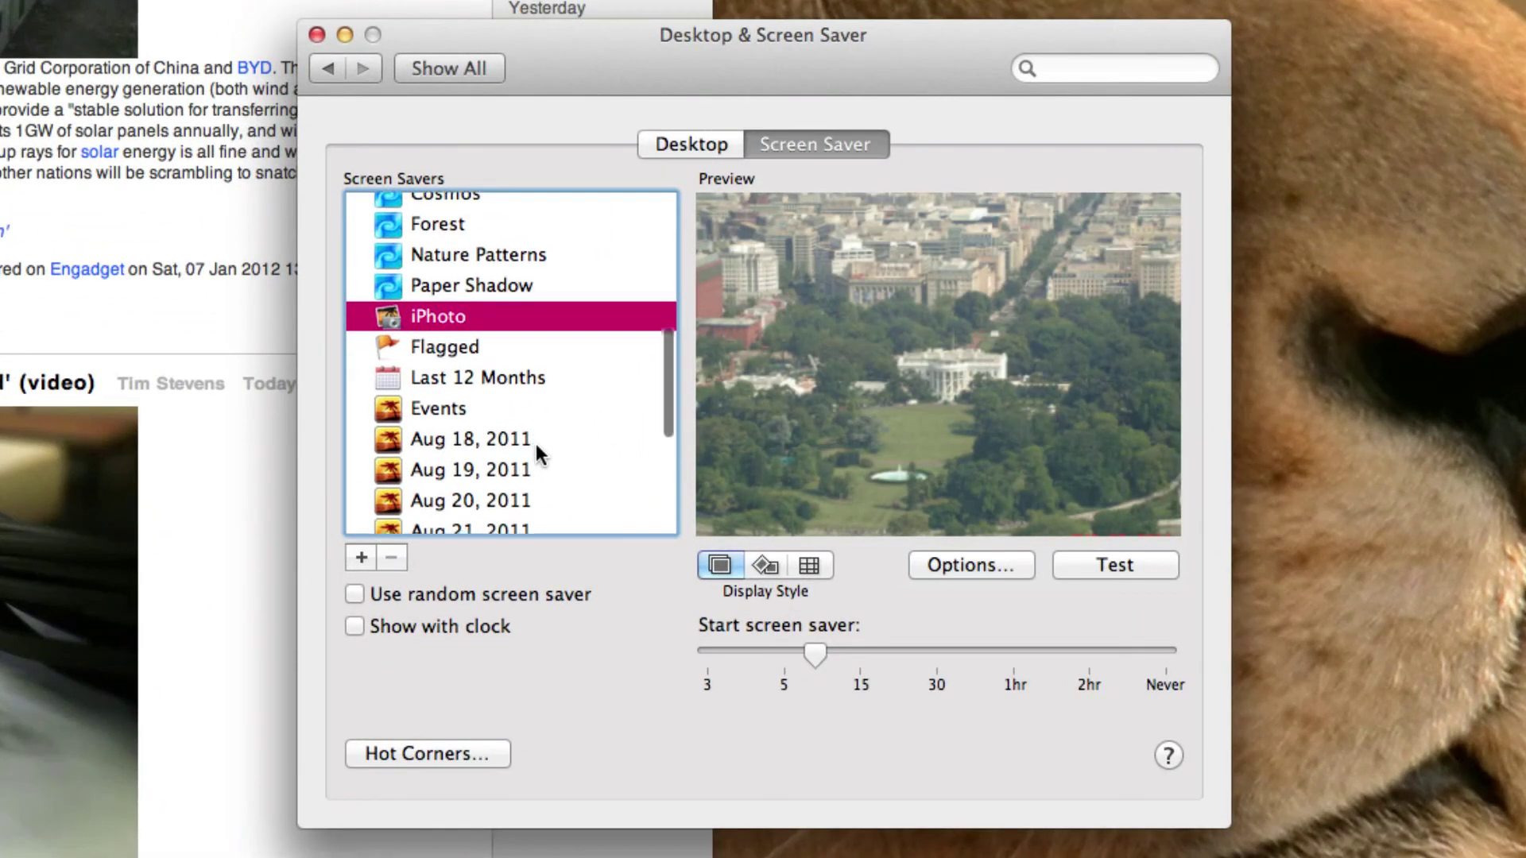
{"action": "scroll", "coordinate": [665, 368], "scroll_direction": "up", "scroll_amount": 4}
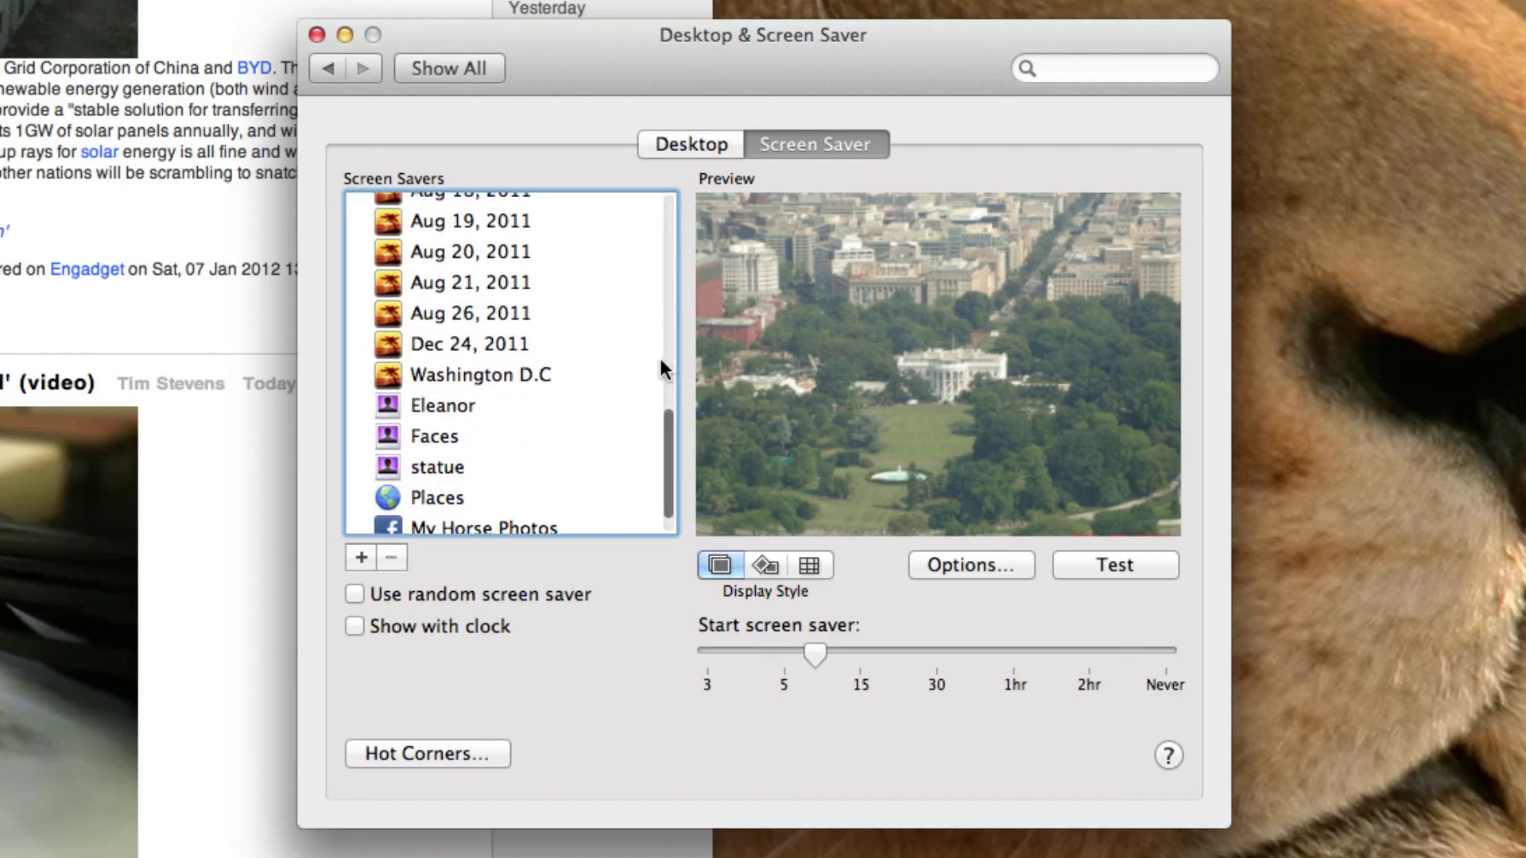
{"action": "scroll", "coordinate": [494, 439], "scroll_direction": "down", "scroll_amount": 3}
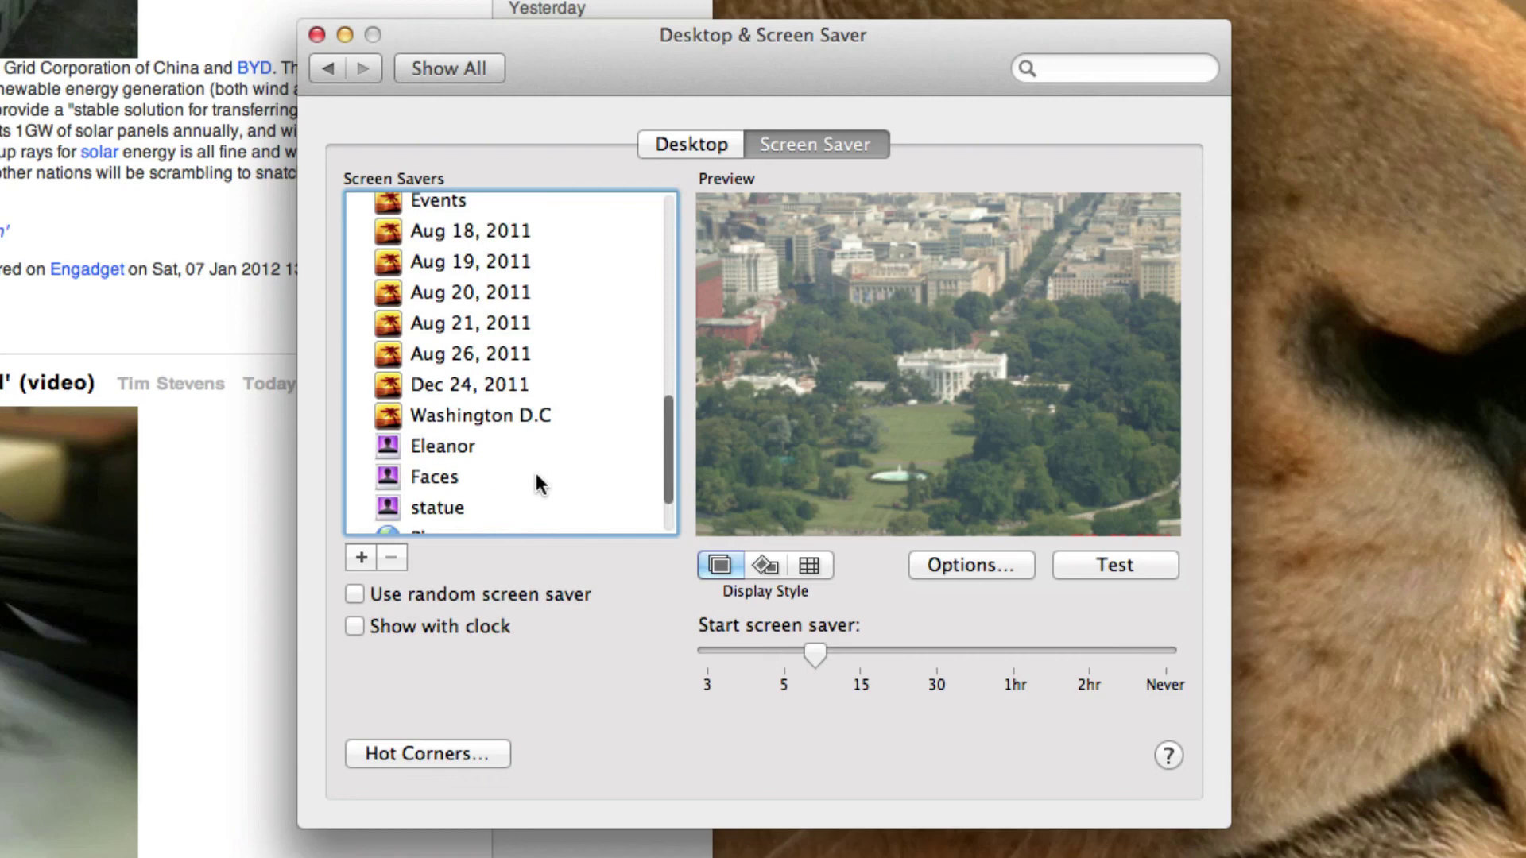
Preview the Faces, a person's face album and statue albums, then settle on Places.
{"action": "left_click", "coordinate": [488, 477]}
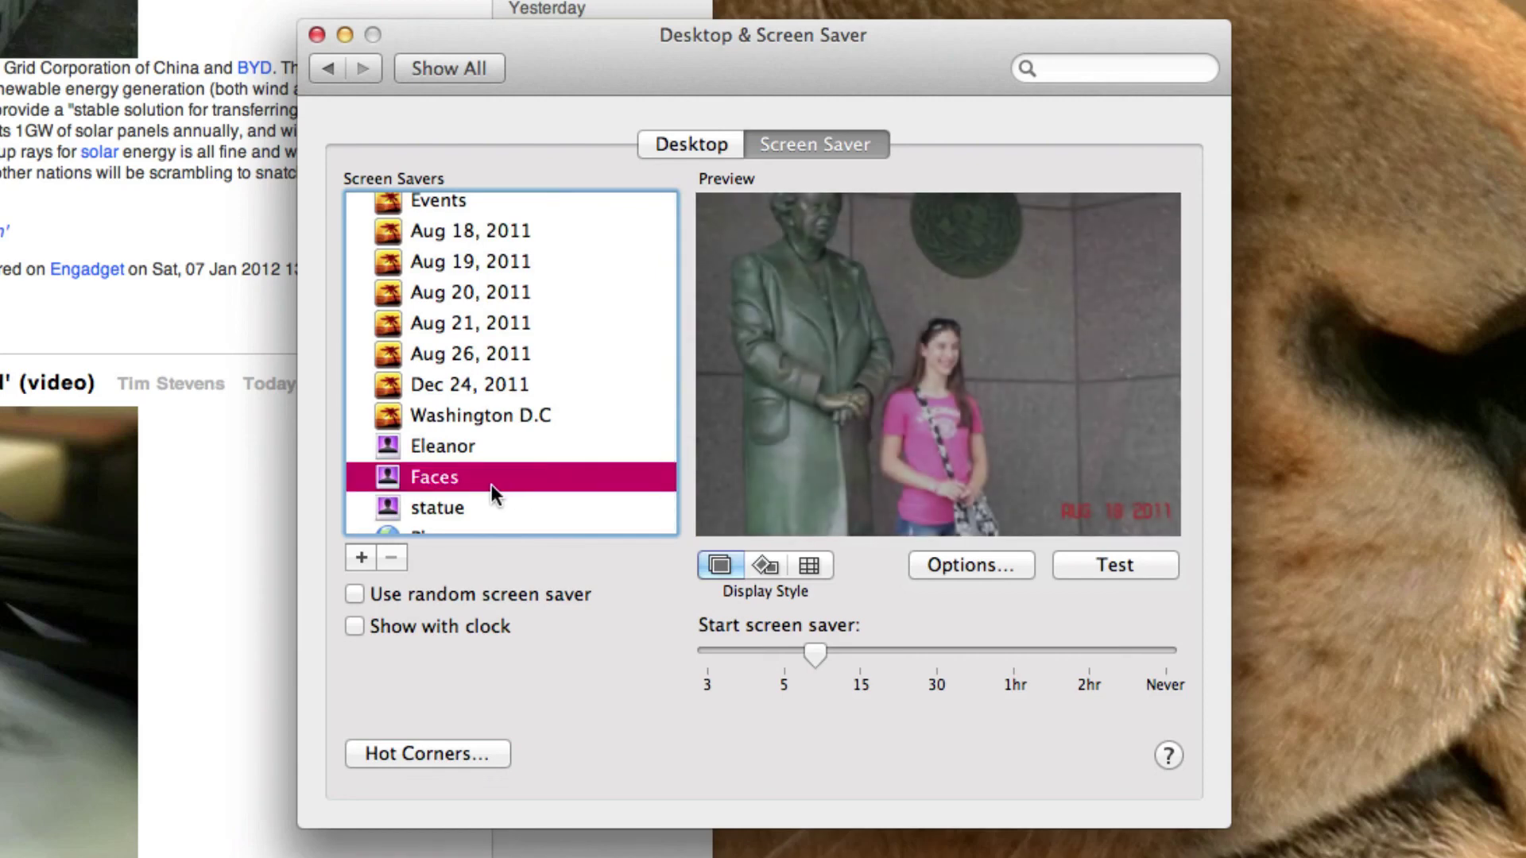
{"action": "left_click", "coordinate": [508, 447]}
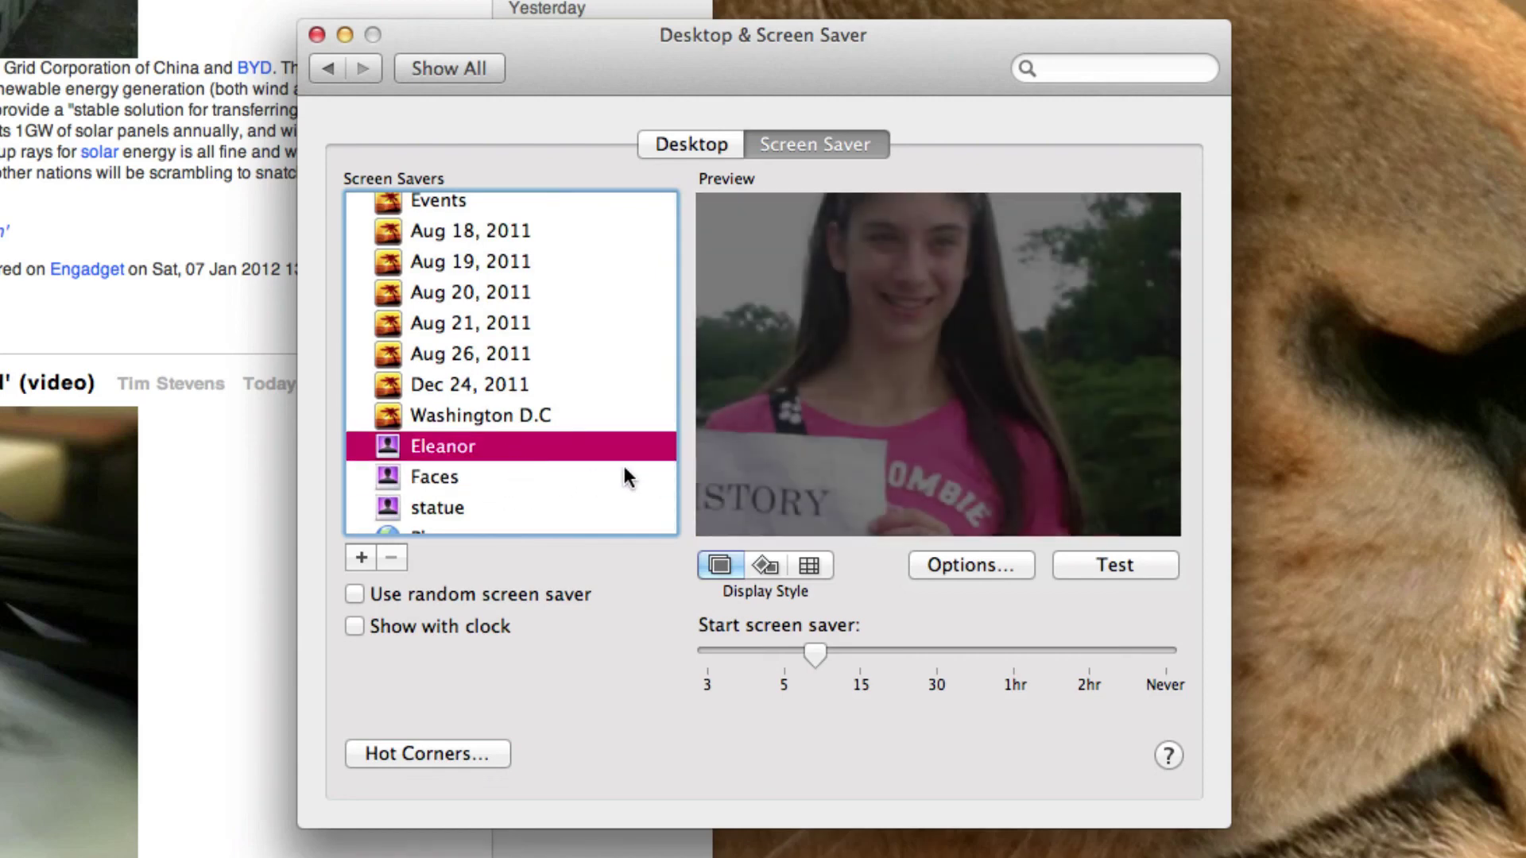
{"action": "left_click", "coordinate": [473, 508]}
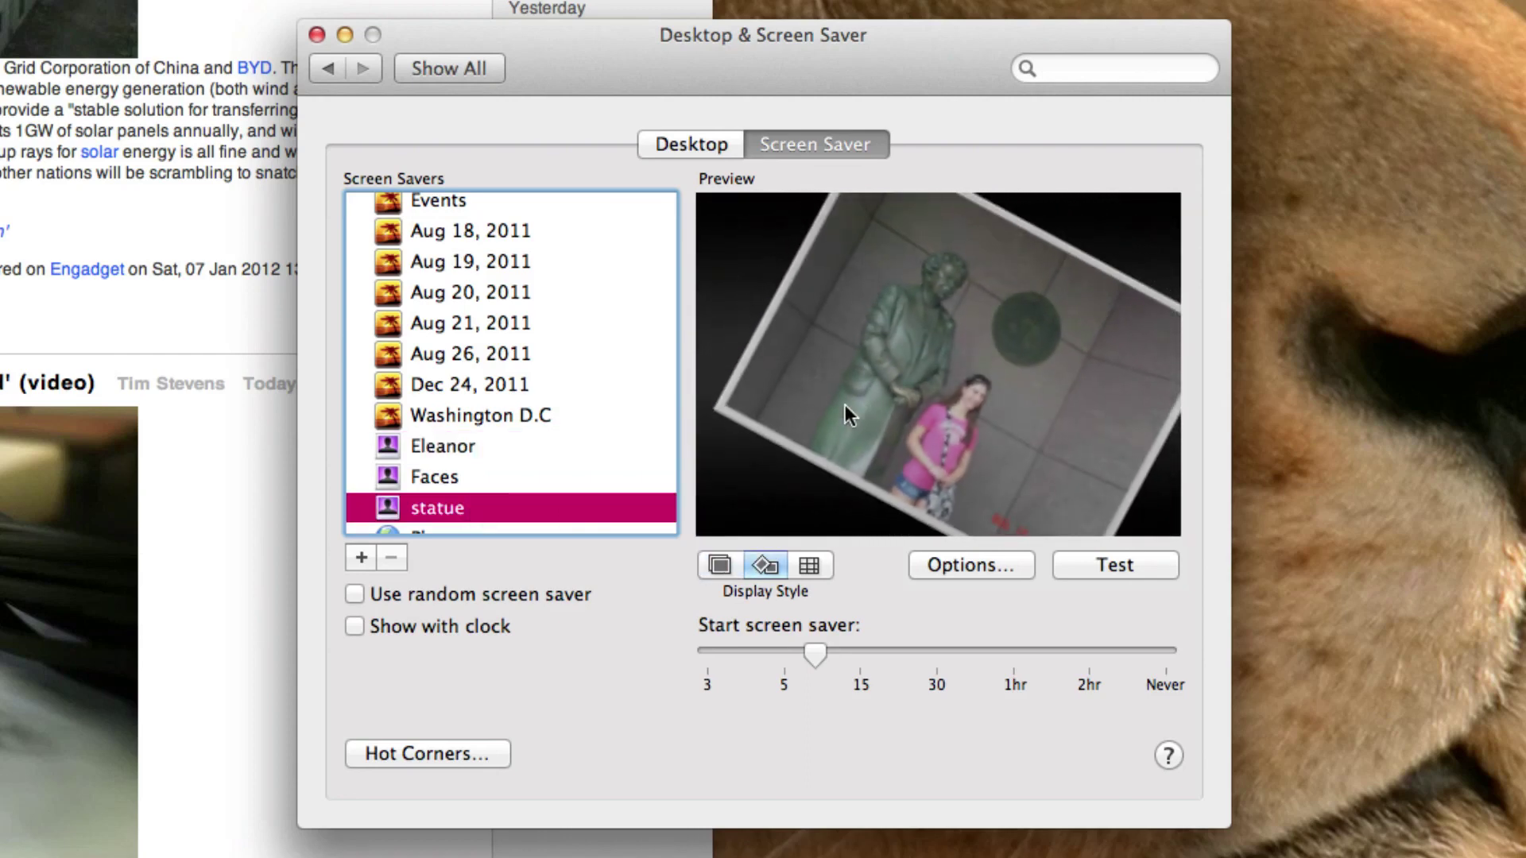
{"action": "scroll", "coordinate": [532, 469], "scroll_direction": "down", "scroll_amount": 3}
{"action": "left_click", "coordinate": [520, 454]}
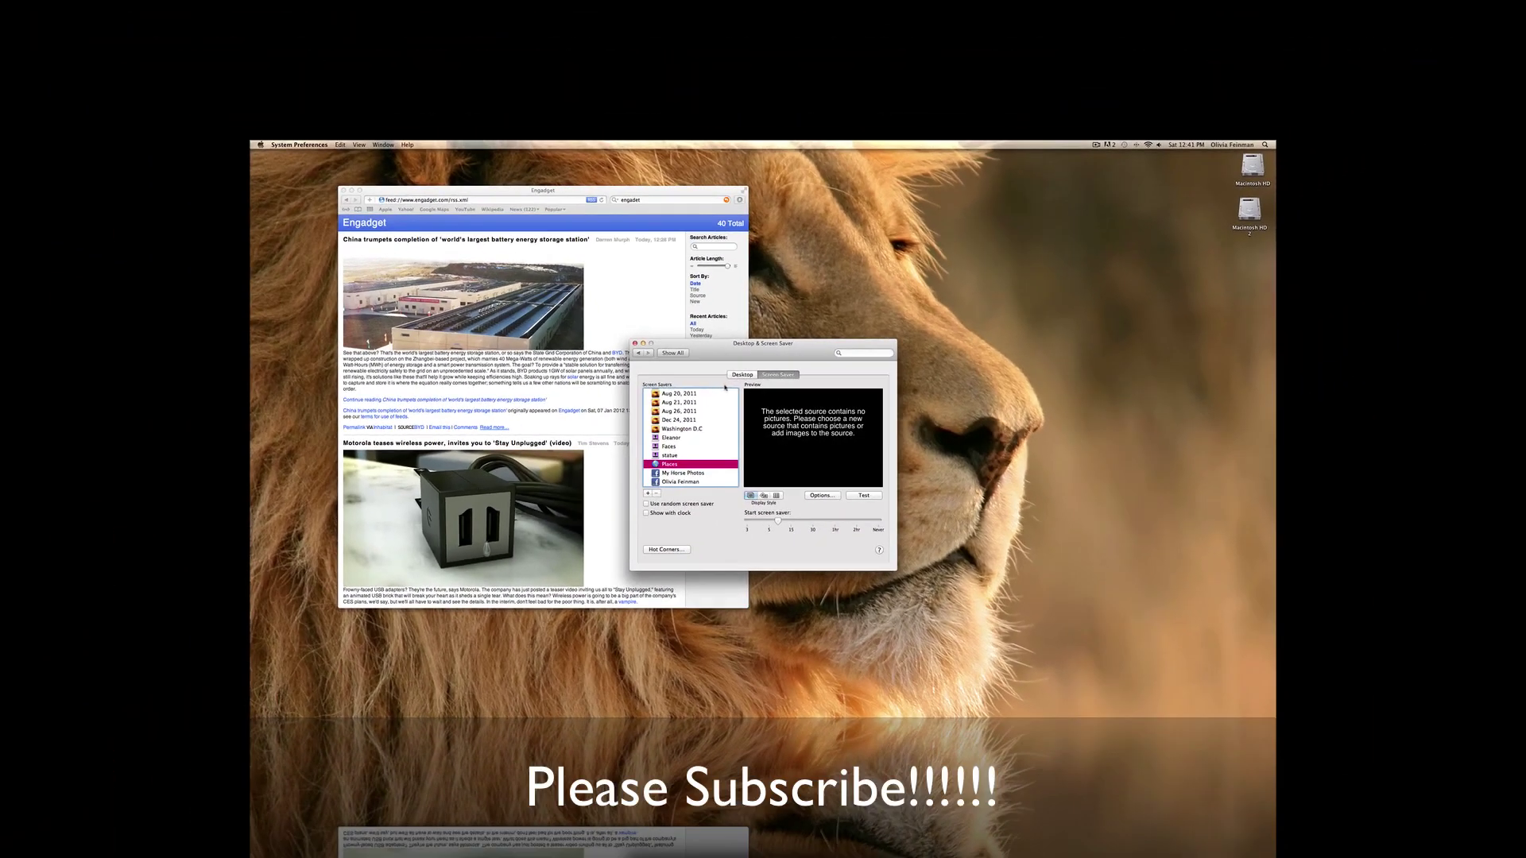
Return to the System Preferences overview of all panes with Show All.
{"action": "left_click", "coordinate": [685, 356]}
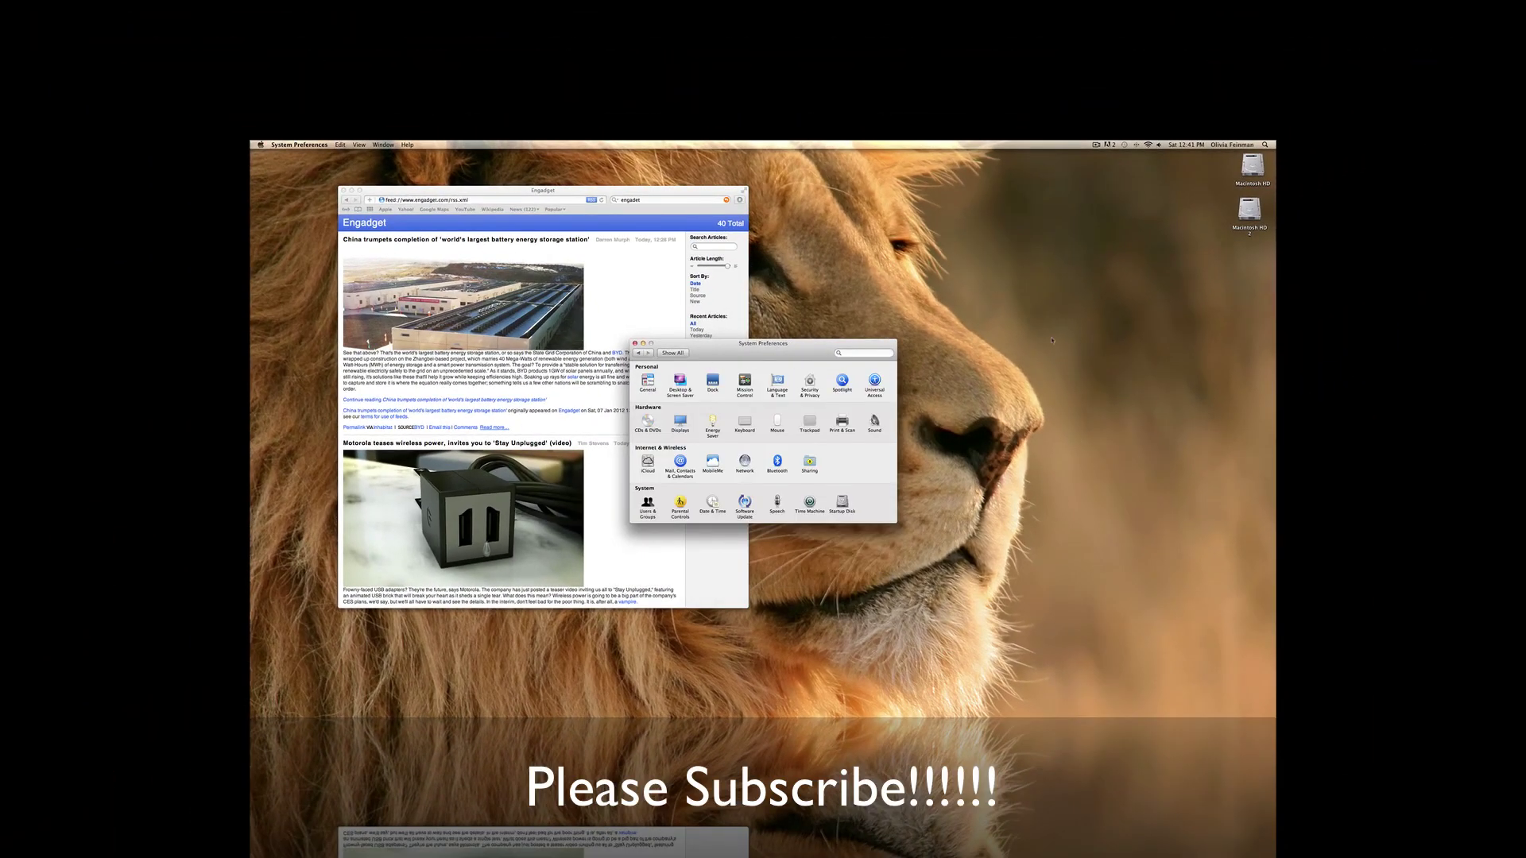